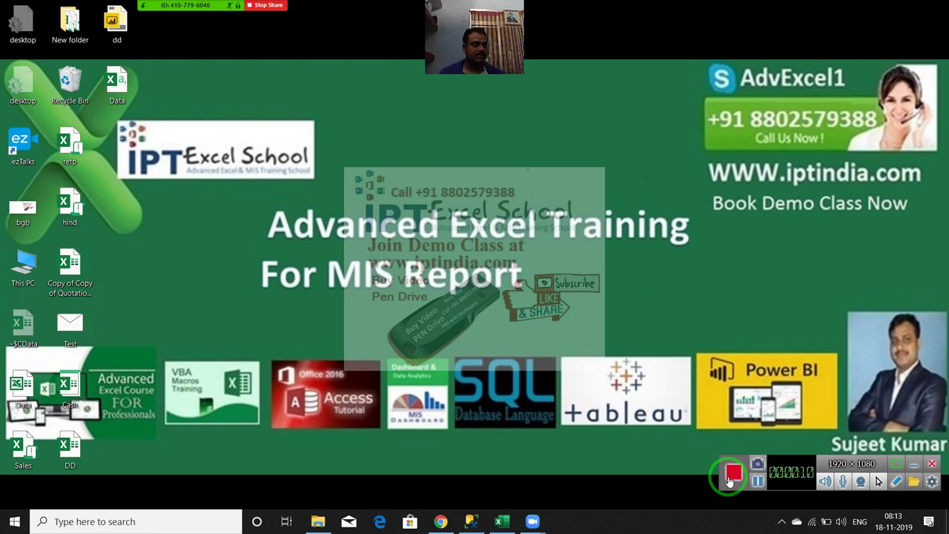
Step: Unmute the host's microphone and open the Zoom participants list, moving it higher
mouse_move(235, 5)
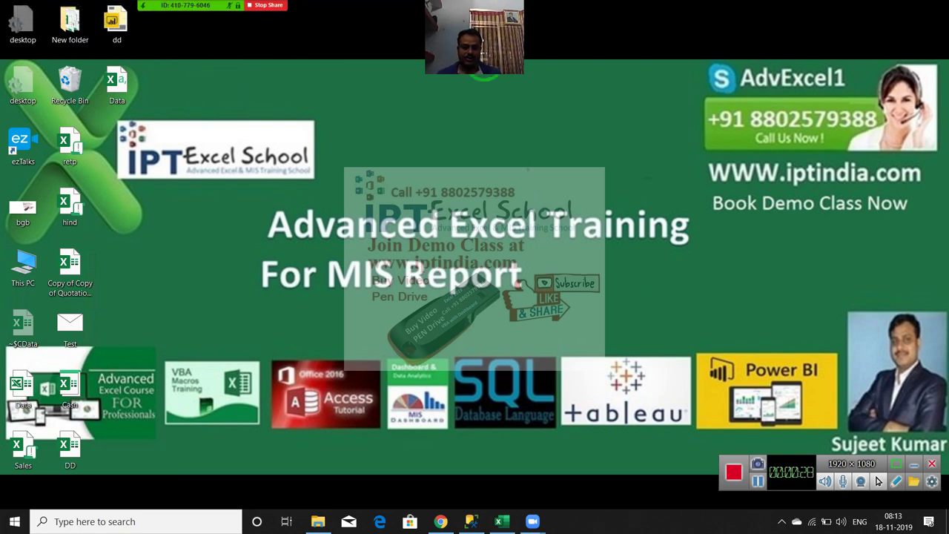
click(37, 11)
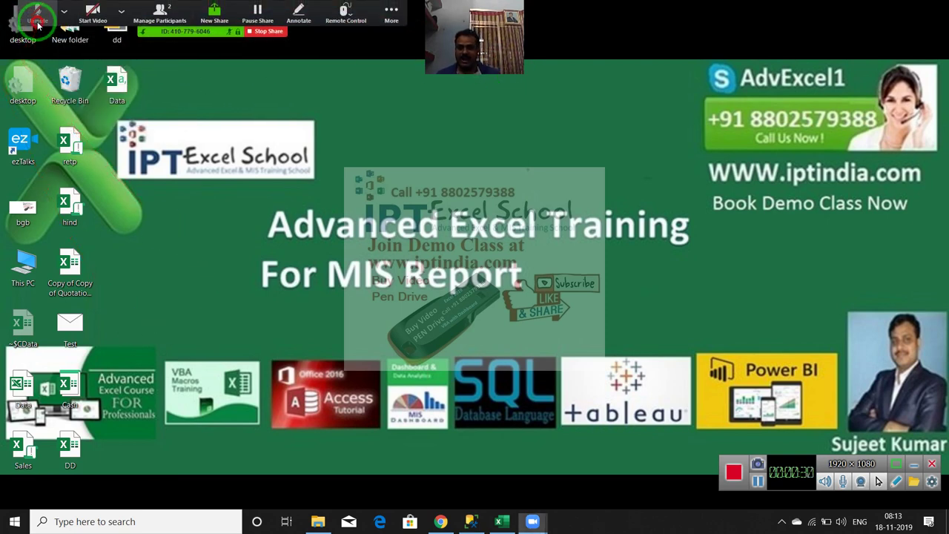
click(64, 10)
click(159, 11)
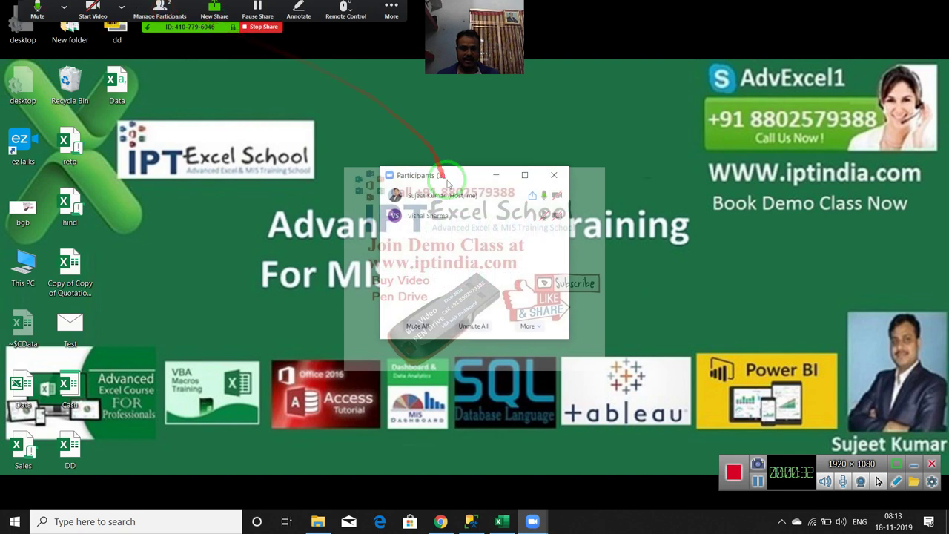
drag(470, 175, 470, 117)
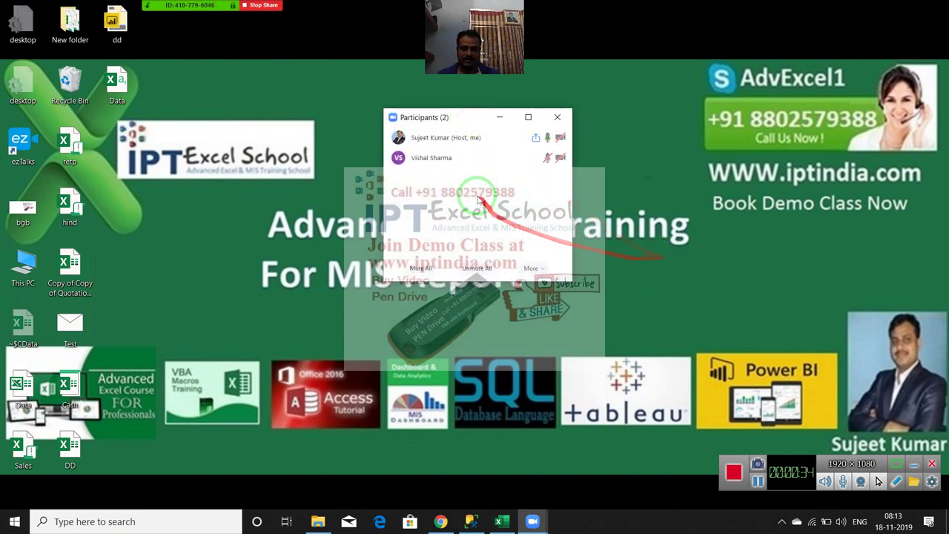
mouse_move(466, 167)
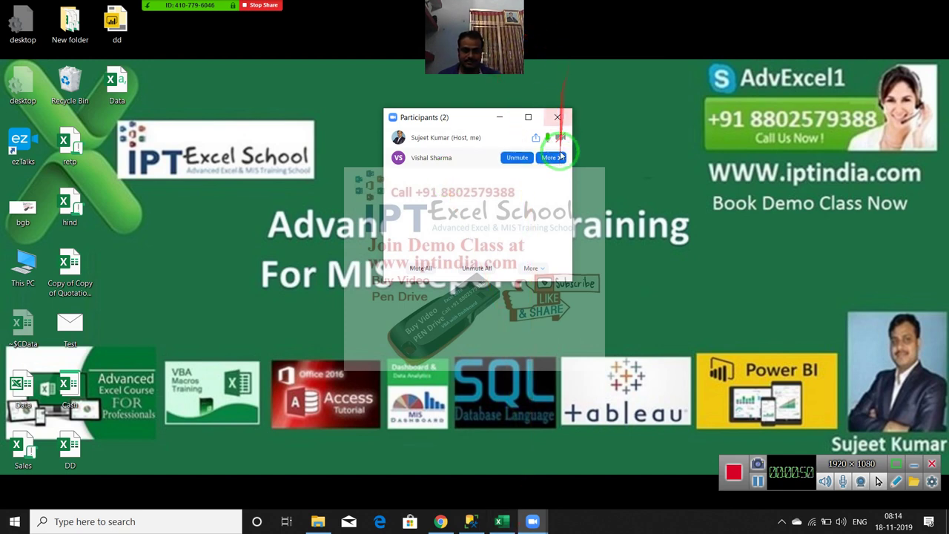
Step: Close the participants list and start recording the meeting from More options
click(556, 160)
click(558, 117)
mouse_move(328, 6)
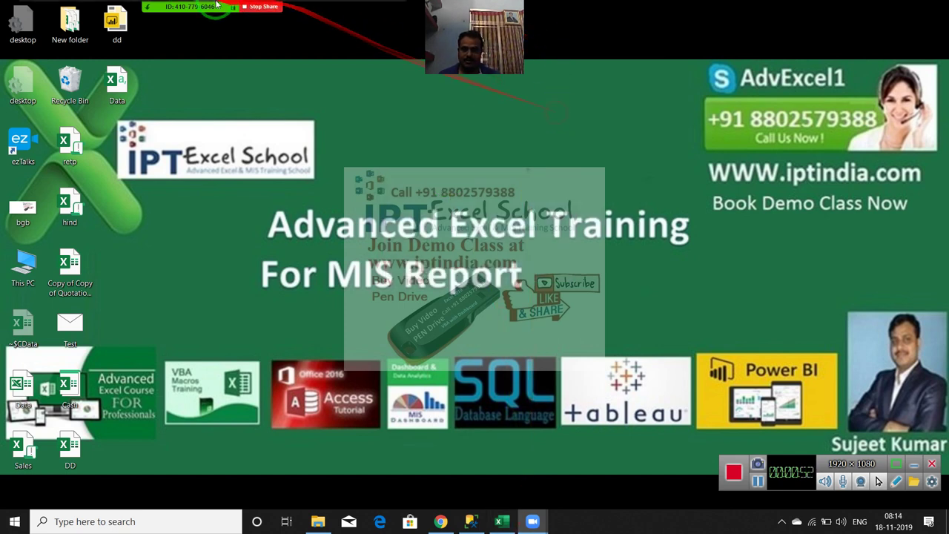
click(391, 10)
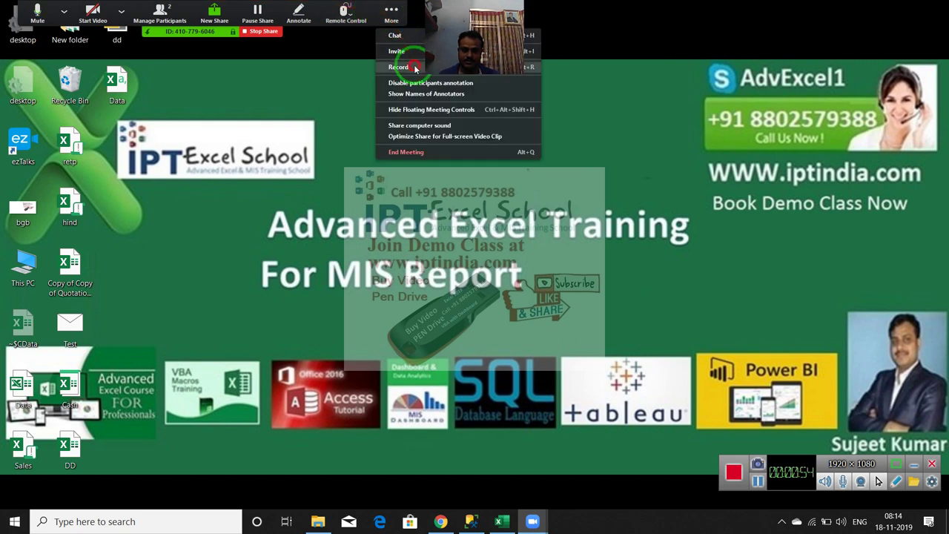
click(415, 68)
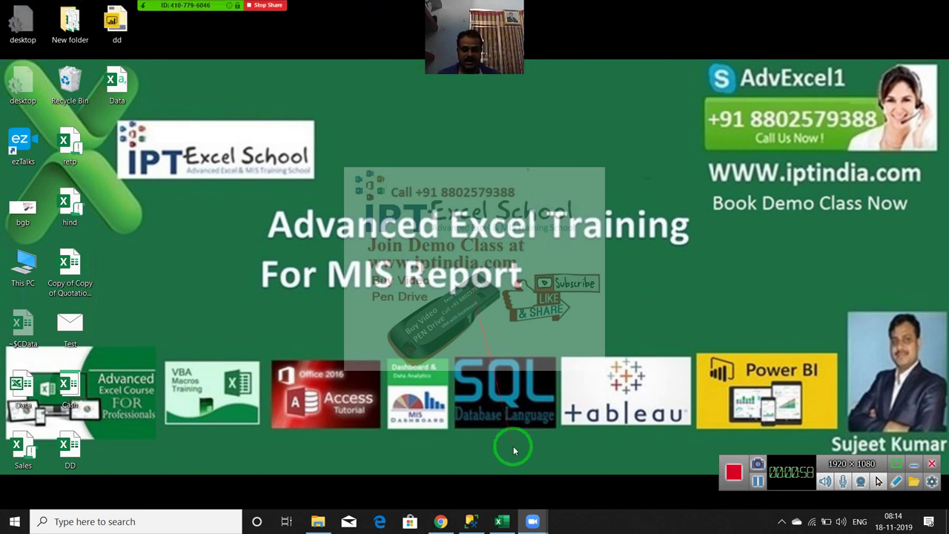
Step: Refresh the Windows desktop from its right-click menu
mouse_move(510, 527)
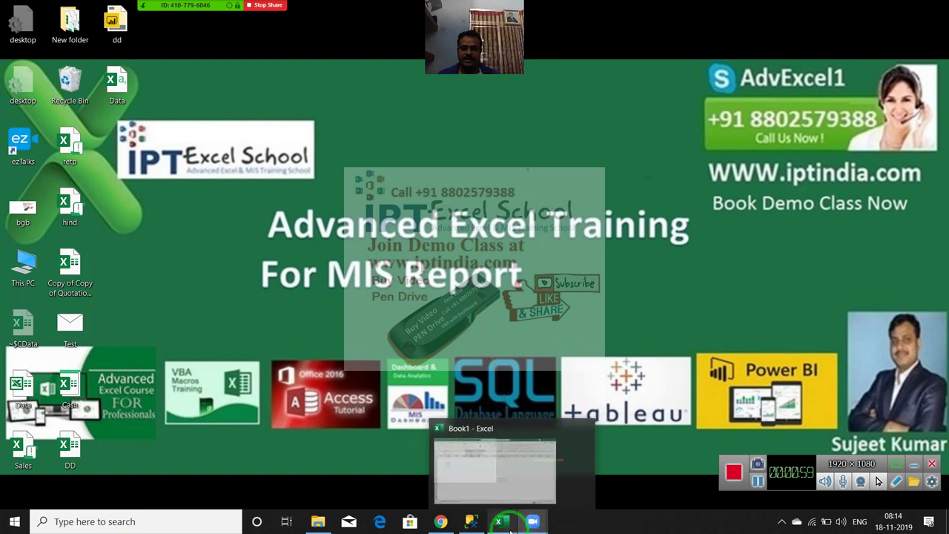
right_click(410, 75)
click(443, 112)
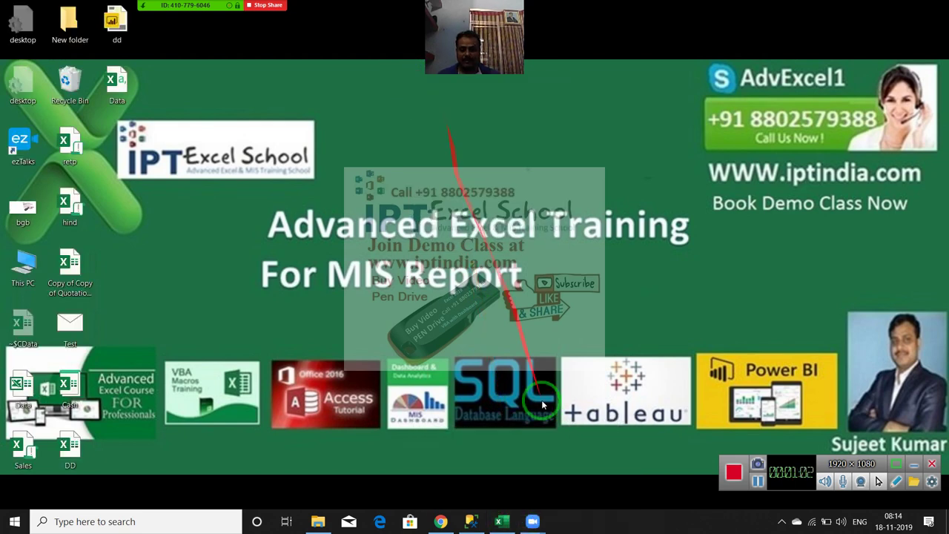
Step: Bring Book1 forward, browse the Developer form controls, then switch to the Insert tab
click(507, 525)
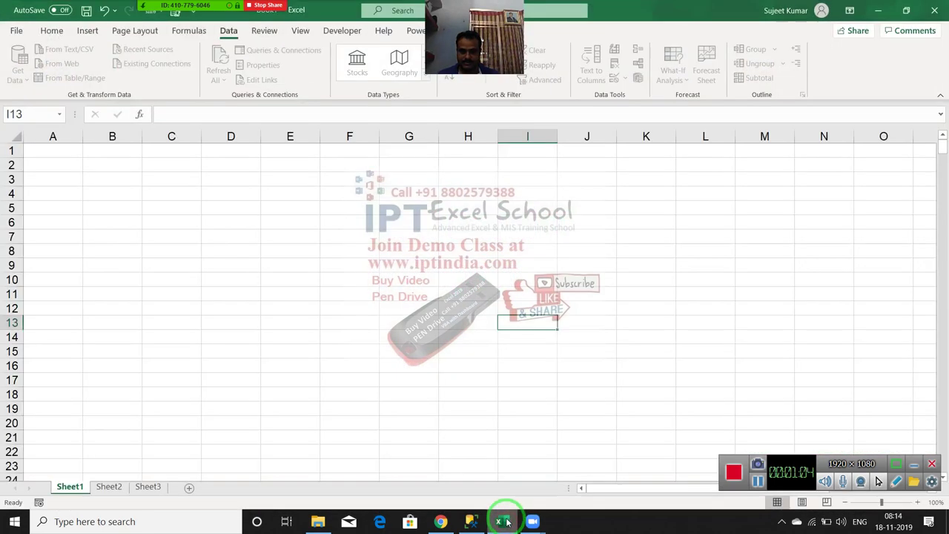
click(252, 151)
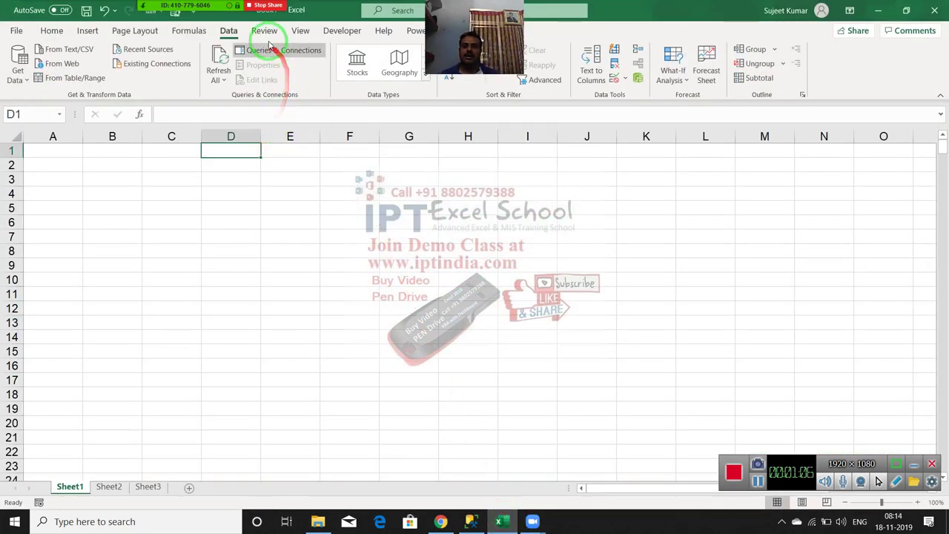
click(327, 31)
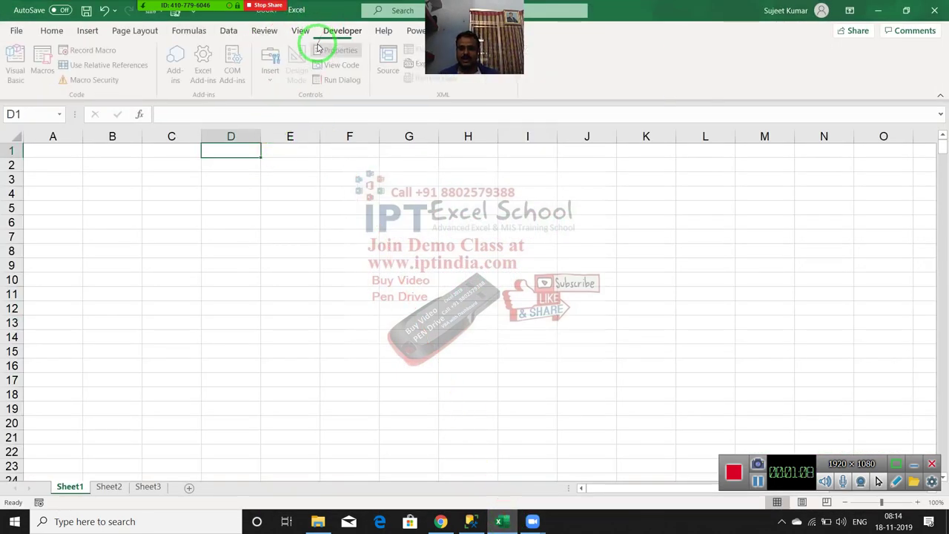
click(269, 82)
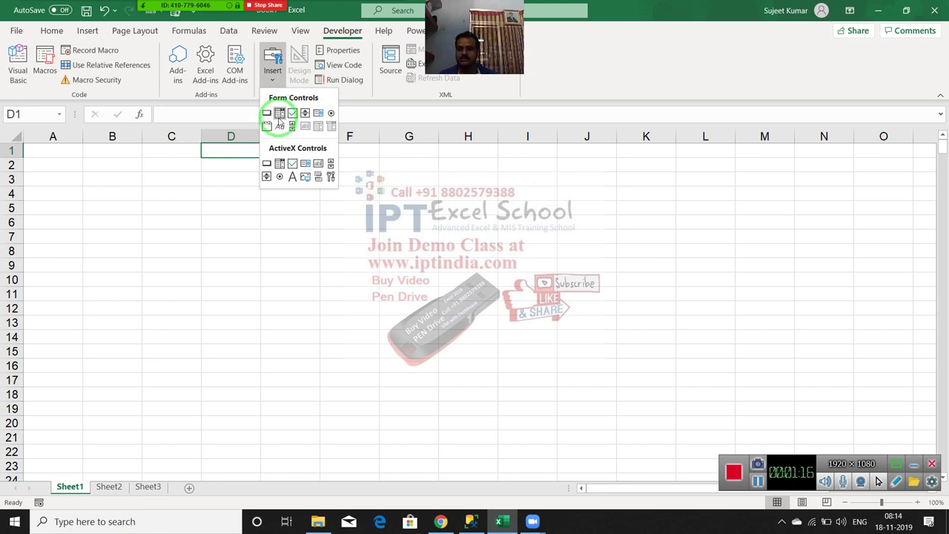
click(204, 161)
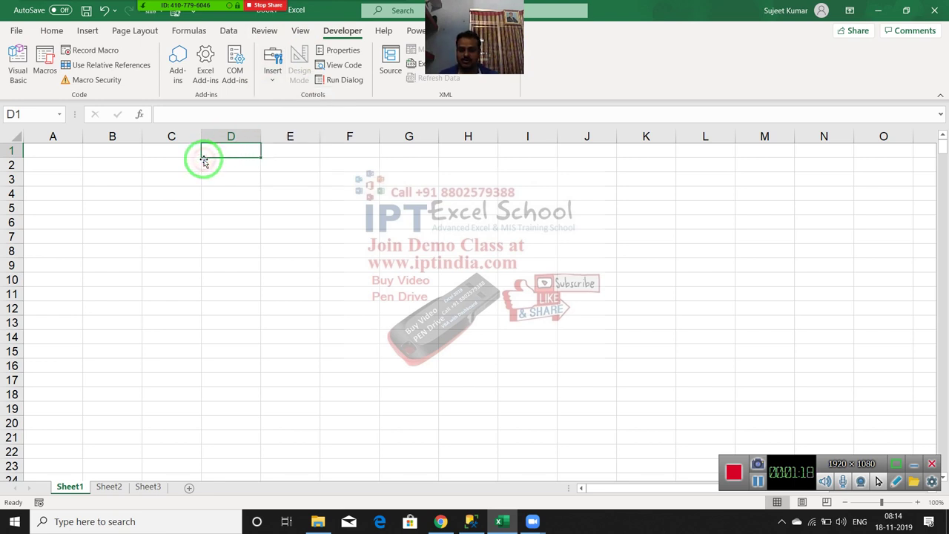
click(161, 154)
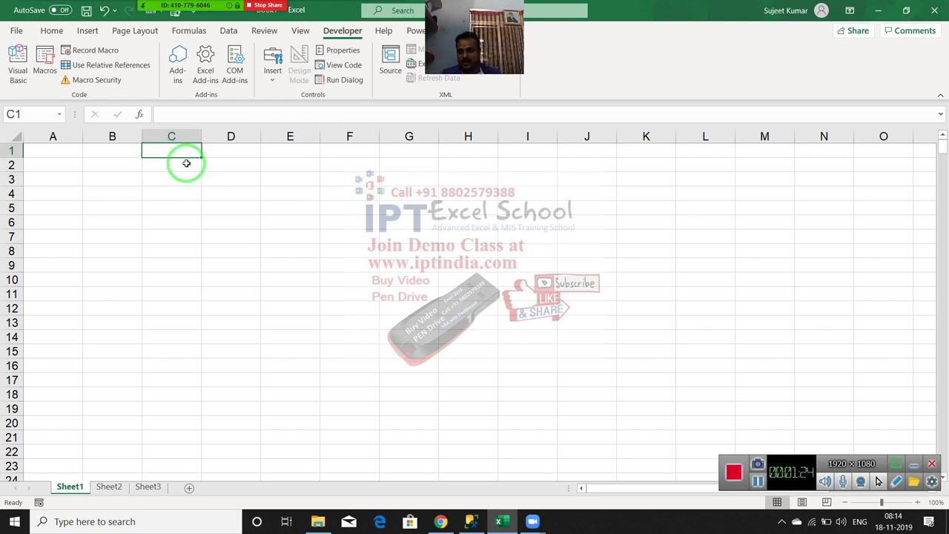
click(87, 33)
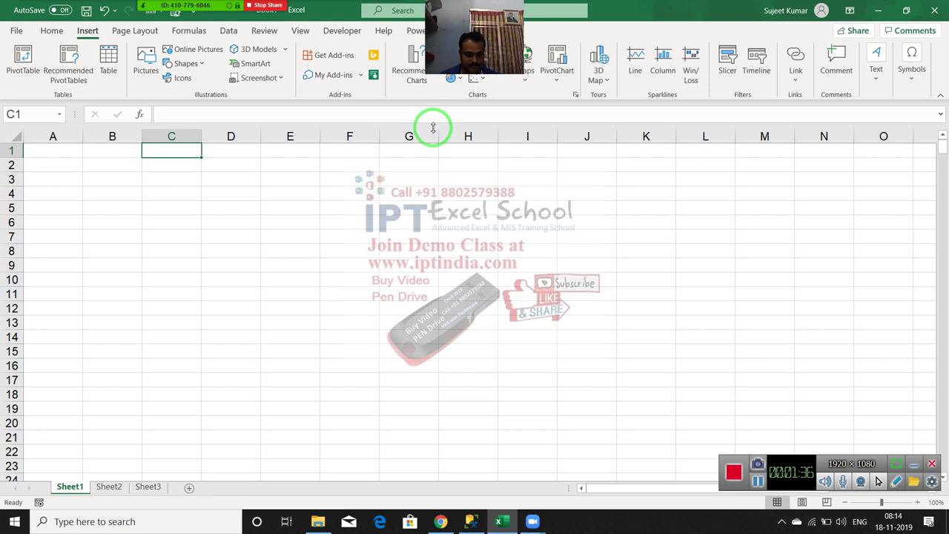
Step: Enter Monrh and Sales labels in A1:A2 and fill months Jan to May across B1:F1
key(Left)
key(Left)
text(Mo)
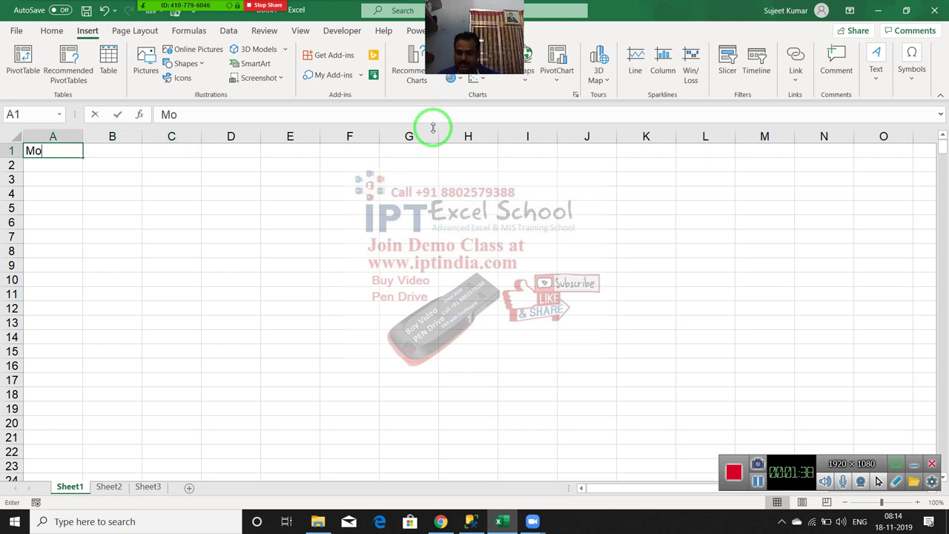
text(nrh)
key(Return)
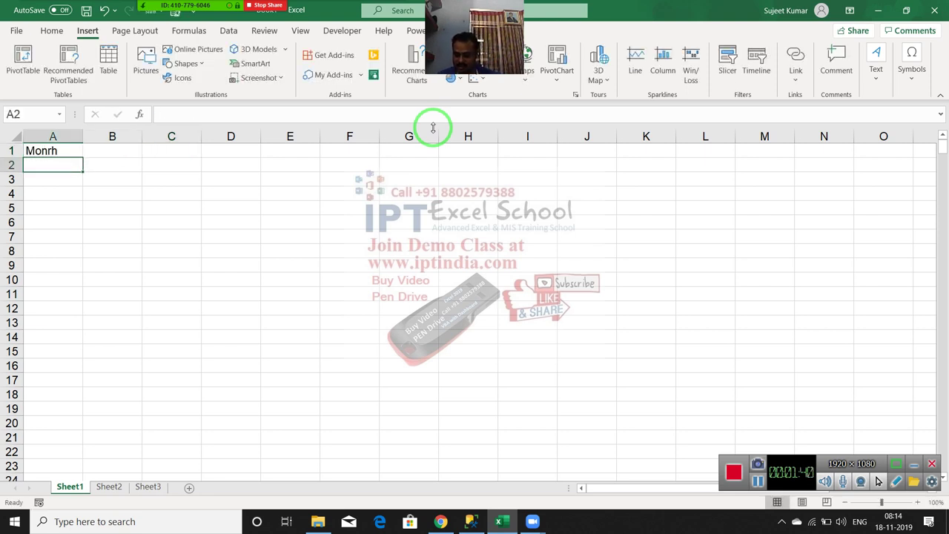
text(Sales)
key(Return)
key(Up)
key(Up)
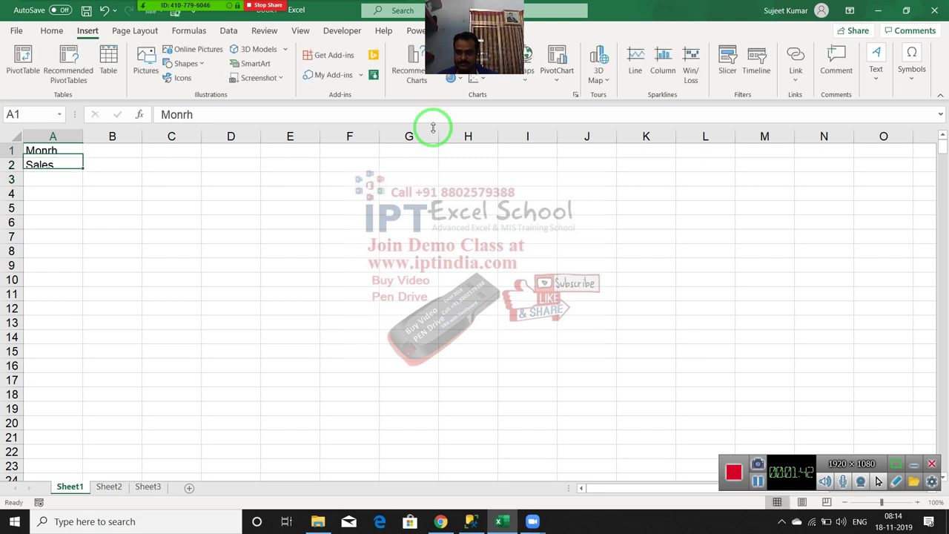
key(Right)
text(JAn)
key(Return)
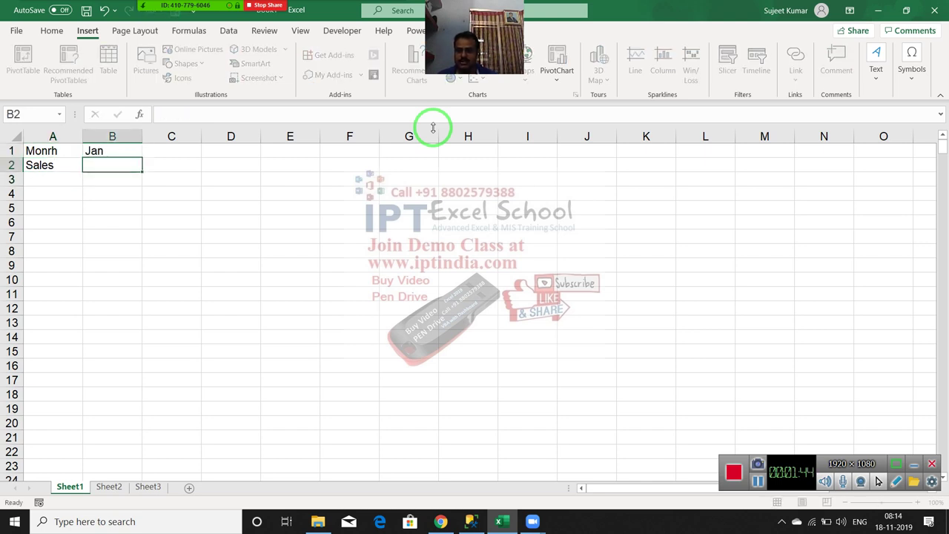
click(133, 148)
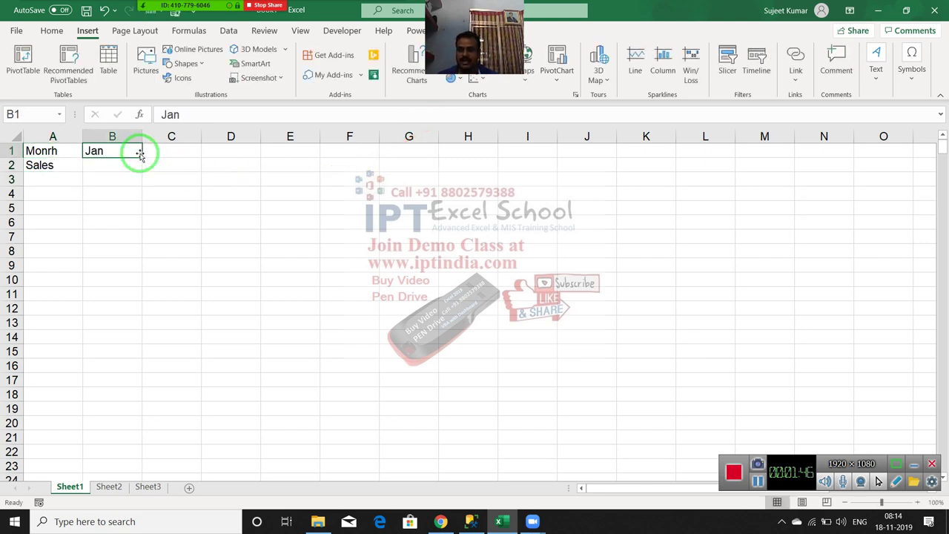
drag(141, 156, 357, 154)
Step: Fill B2:F2 with =RANDBETWEEN(10,90), giving sales values 51, 86, 83, 60, 26
click(137, 165)
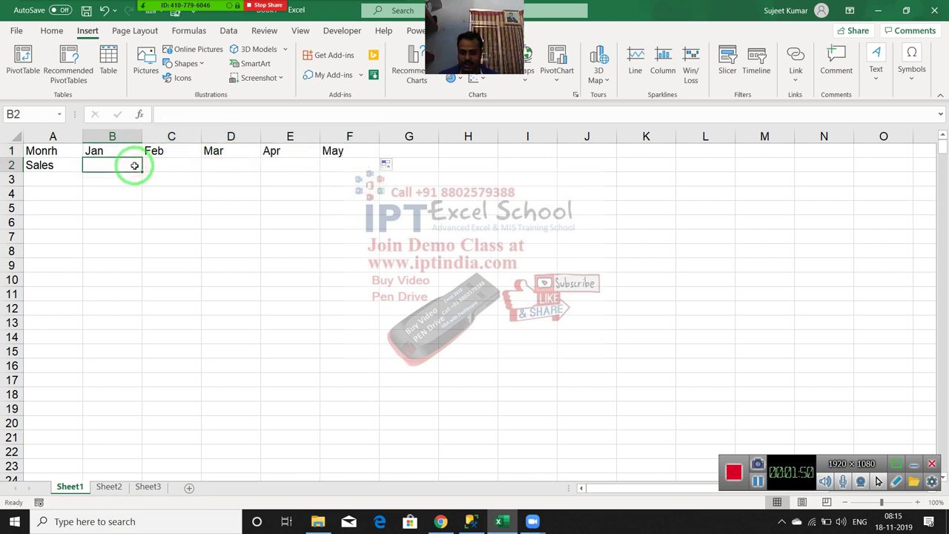
text(=ra)
key(Down)
key(Down)
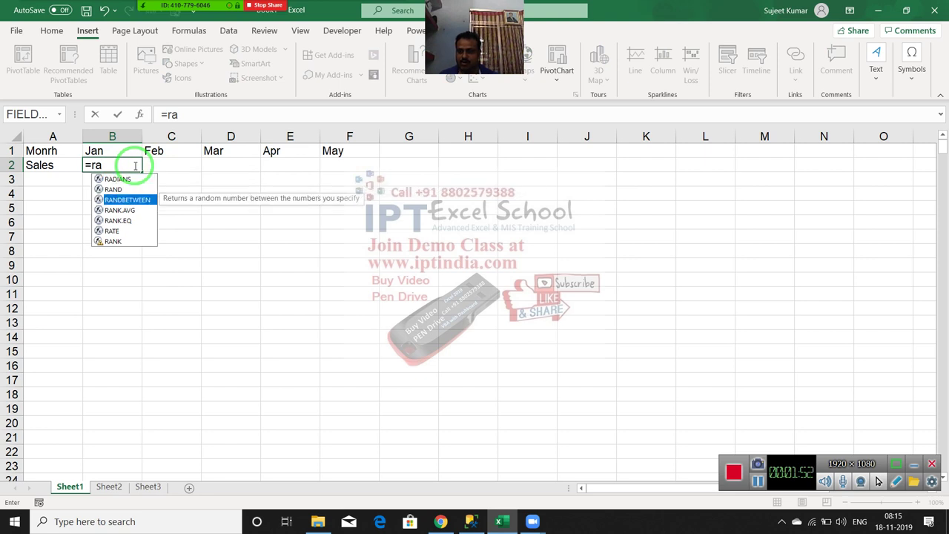
key(Tab)
text(,9)
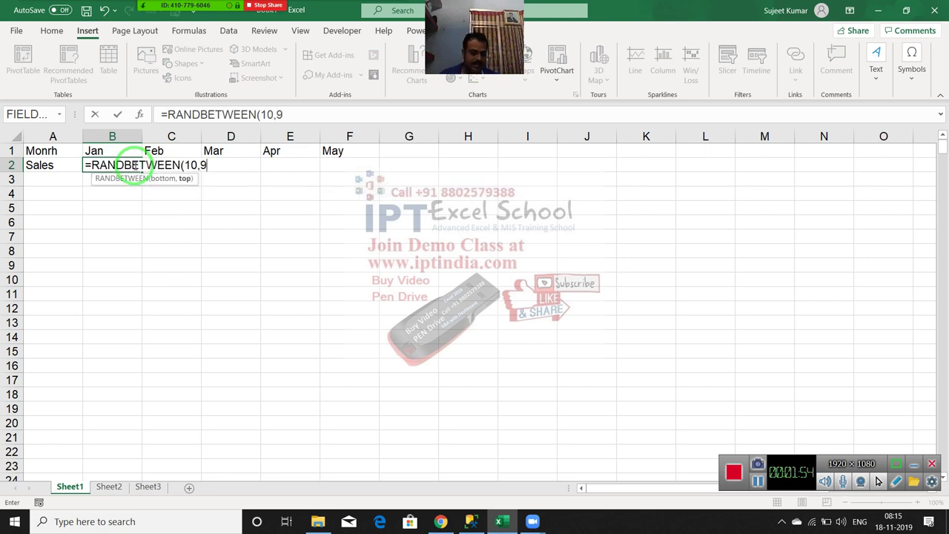
key(Return)
click(134, 164)
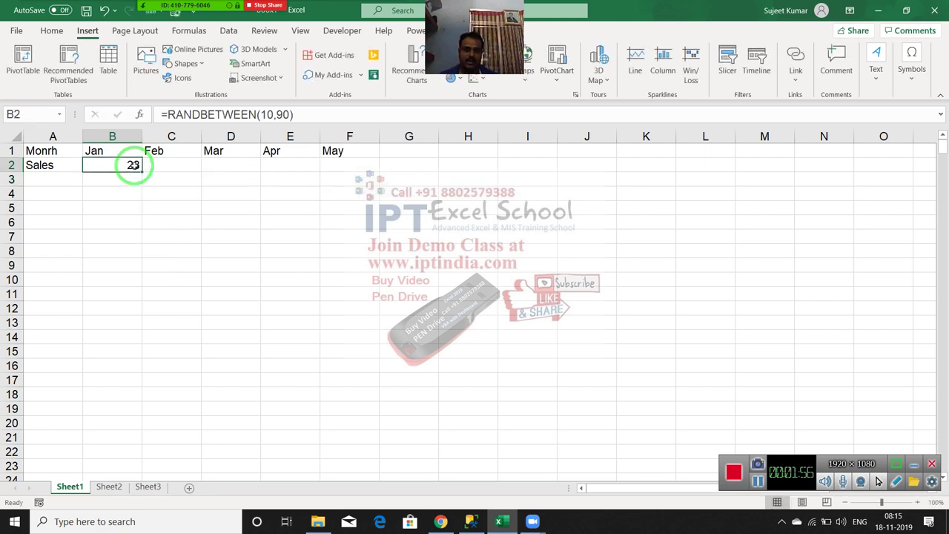
key(shift+Right)
key(shift+Right)
key(shift+Right)
key(shift+Right)
key(shift+Right)
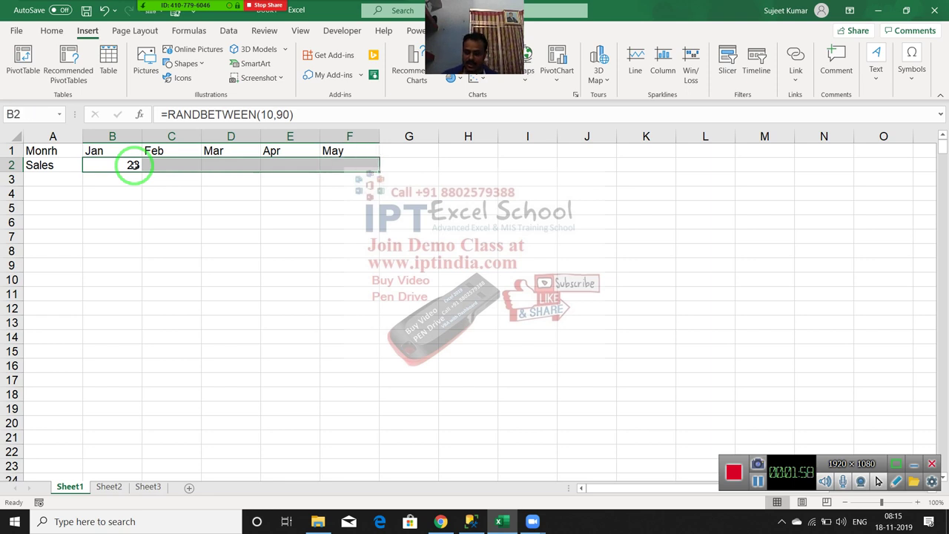
key(ctrl+r)
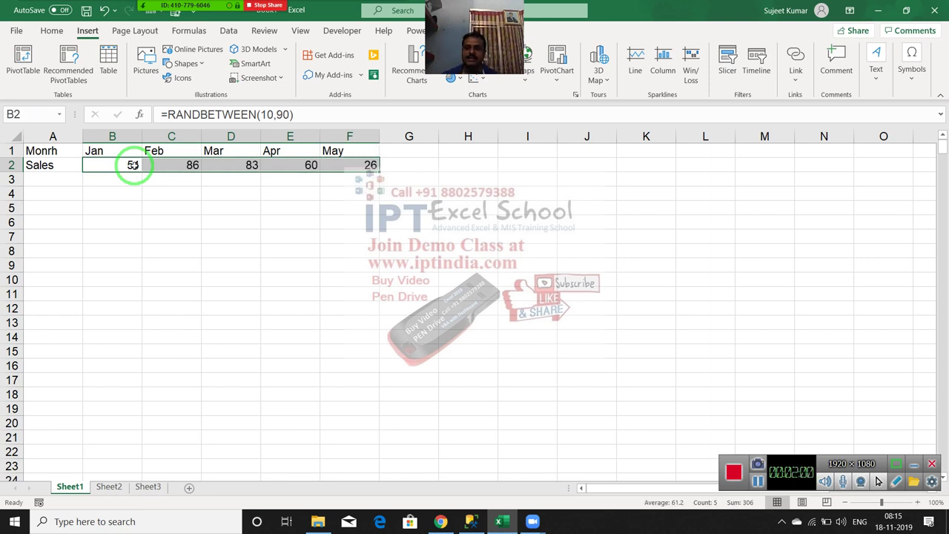
click(164, 218)
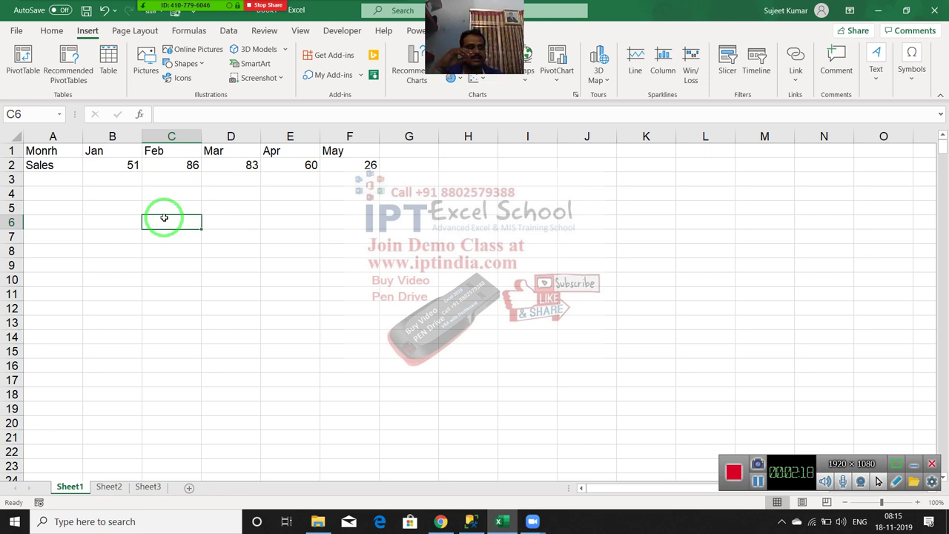
key(Up)
key(Up)
key(Up)
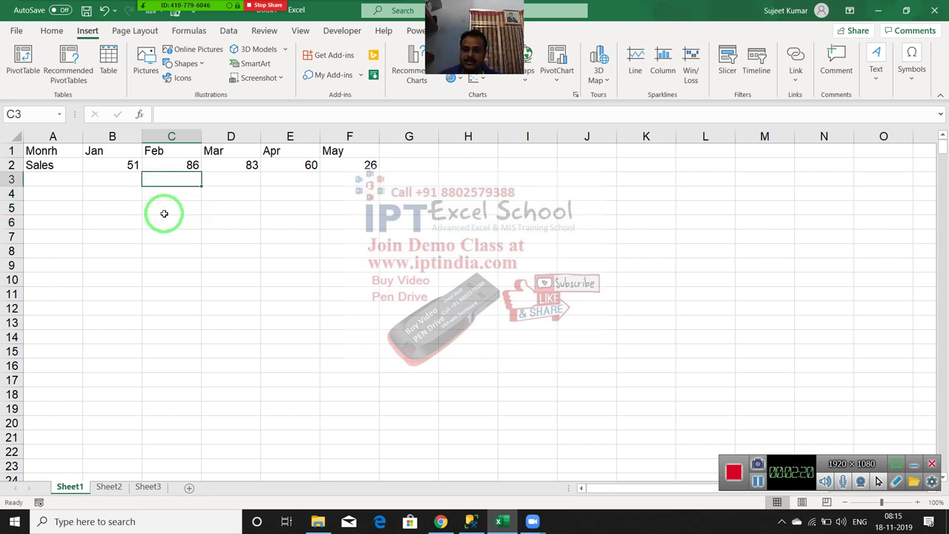
key(Up)
key(Left)
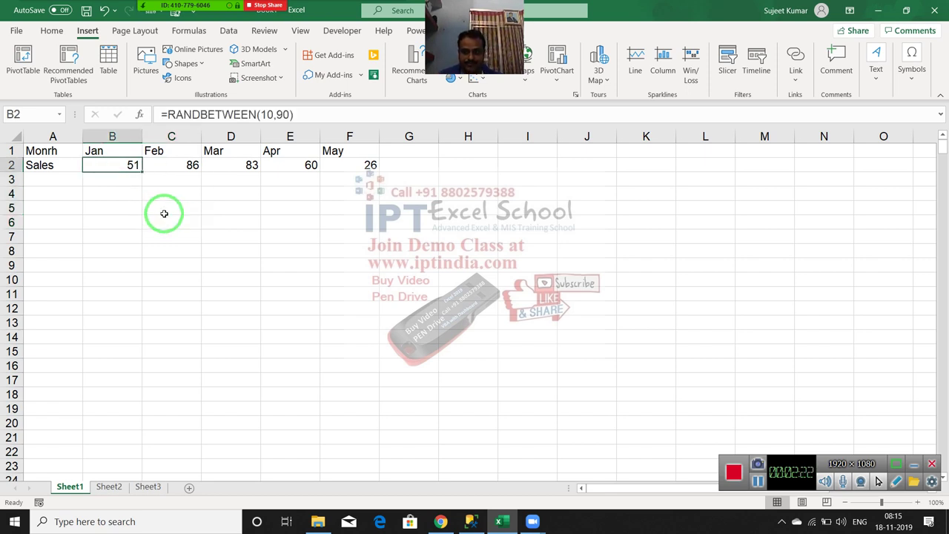
click(275, 116)
text(000000000000000)
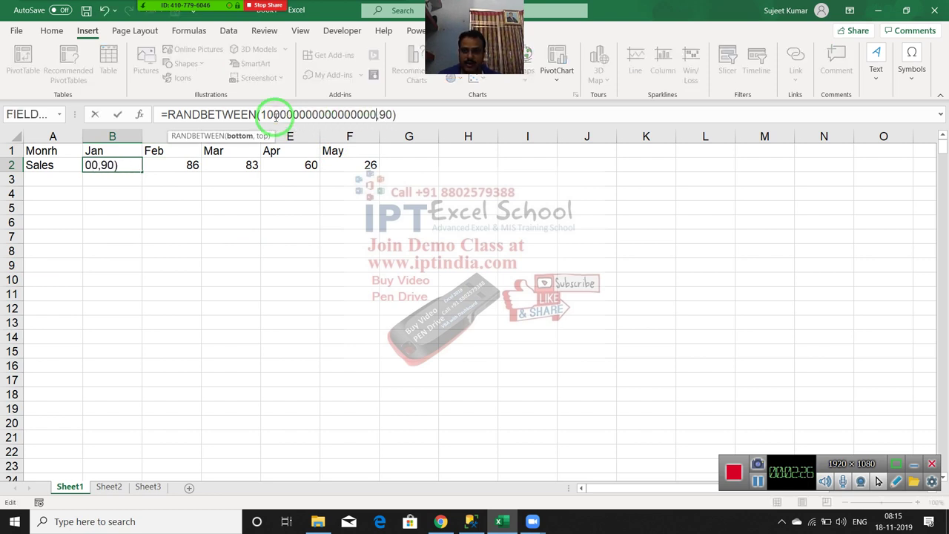
text(00)
key(BackSpace)
key(BackSpace)
key(BackSpace)
key(BackSpace)
key(BackSpace)
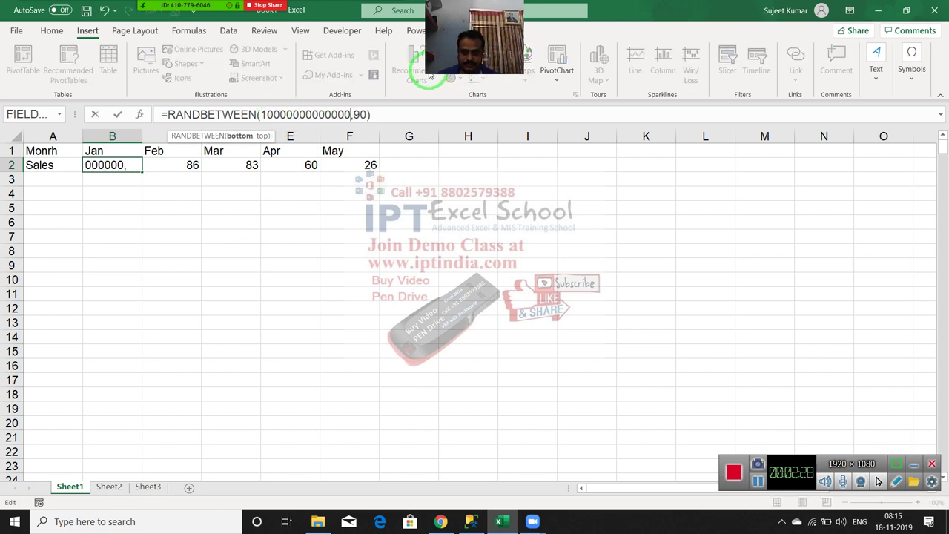
key(BackSpace)
key(BackSpace)
key(BackSpace)
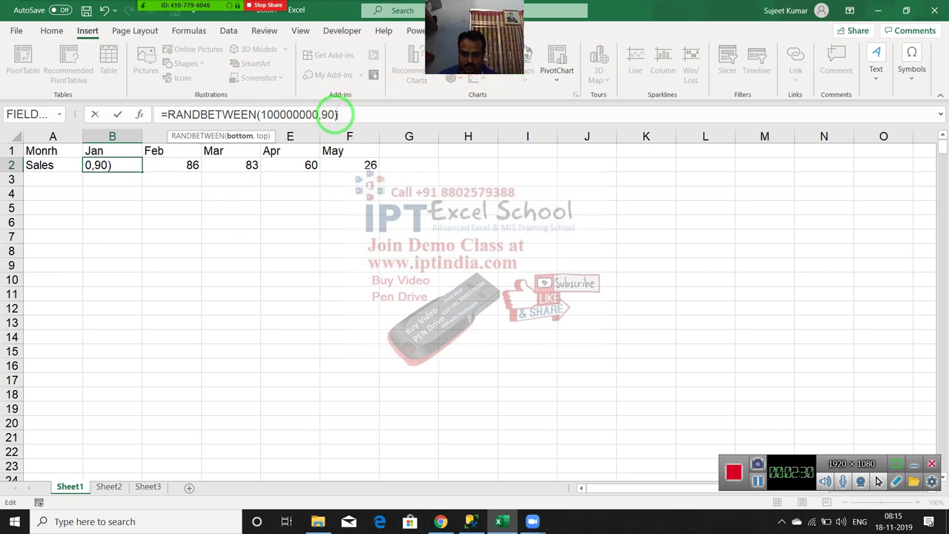
click(335, 115)
text(0000000000000)
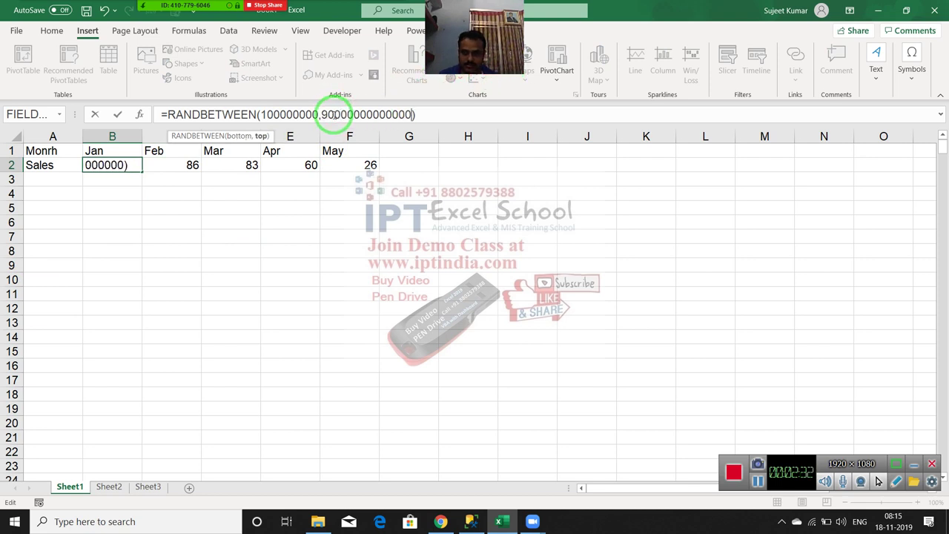
key(Return)
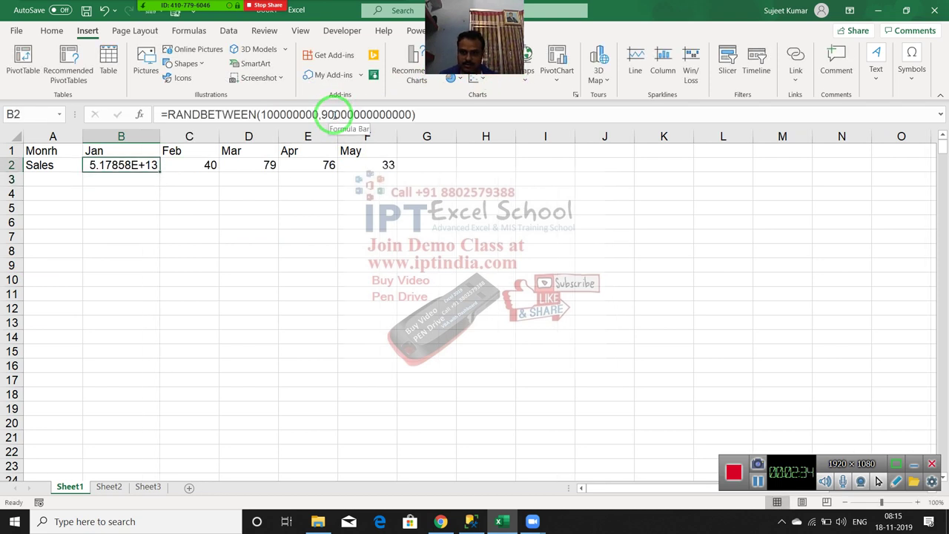
drag(384, 114, 417, 114)
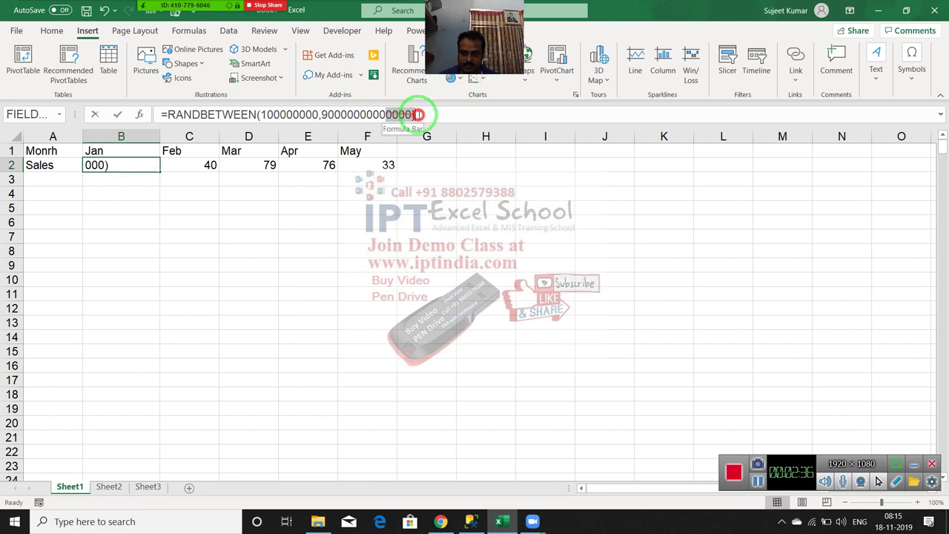
key(BackSpace)
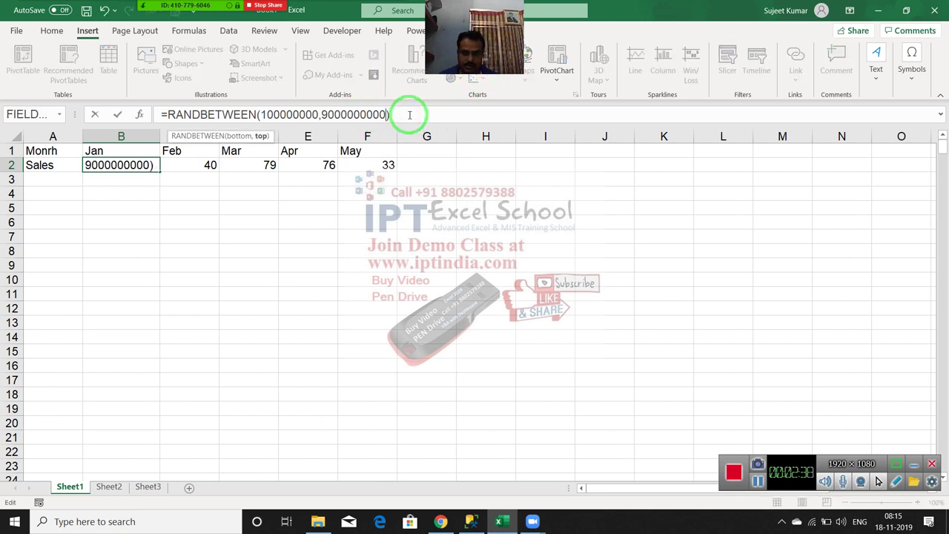
key(Return)
Step: Copy the B2 formula across C2:F2 with Ctrl+R
key(Up)
key(shift+Right)
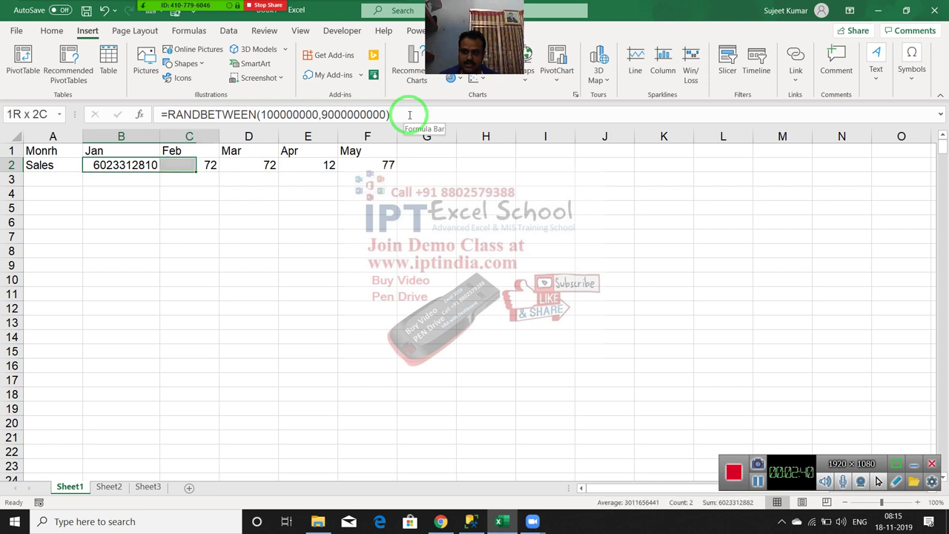
key(shift+Right)
key(shift+Right)
key(shift+Right)
key(ctrl+r)
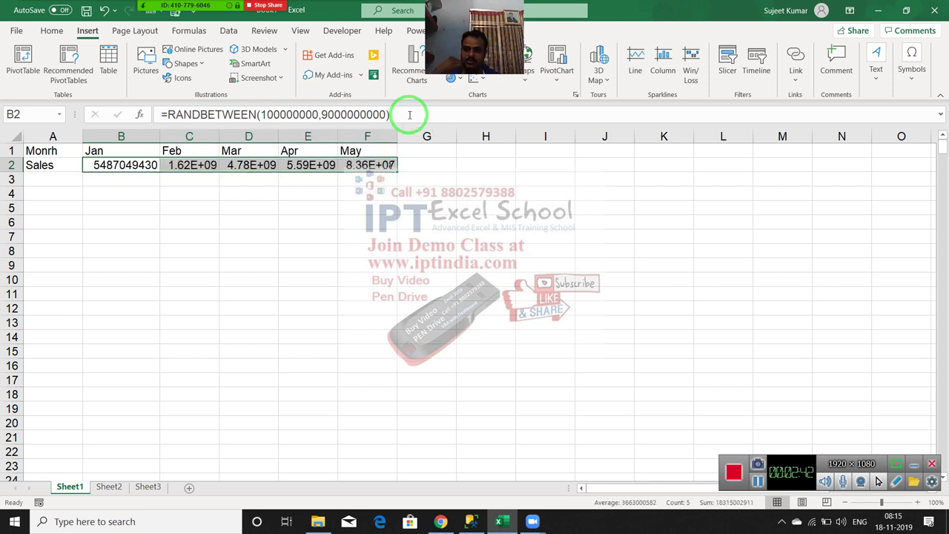
Step: Widen columns C through F so the large sales values display in full
drag(214, 138, 229, 139)
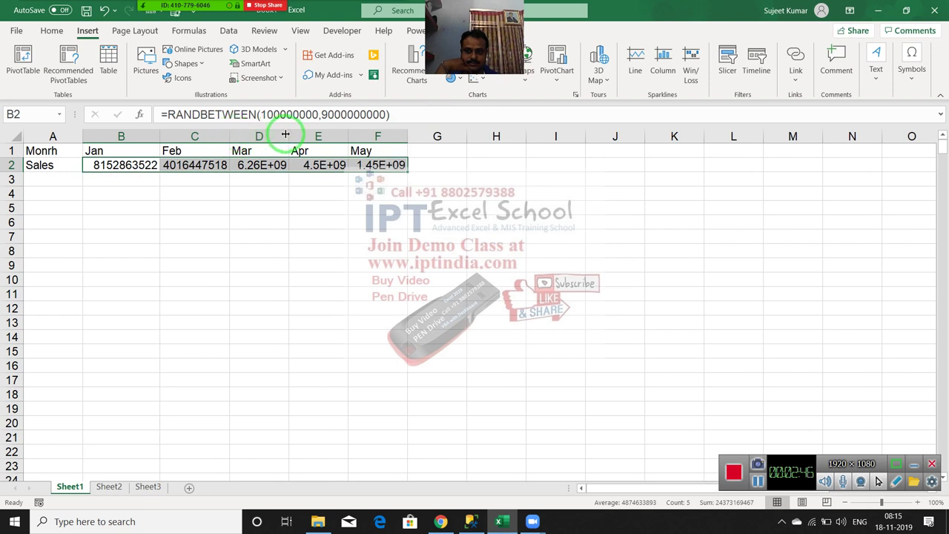
drag(289, 135, 300, 135)
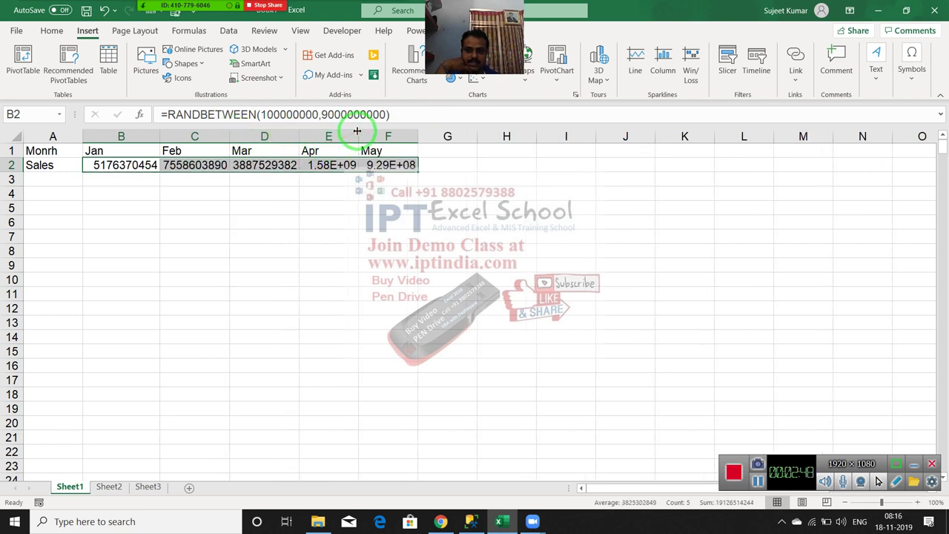
drag(360, 136, 370, 135)
drag(428, 139, 438, 139)
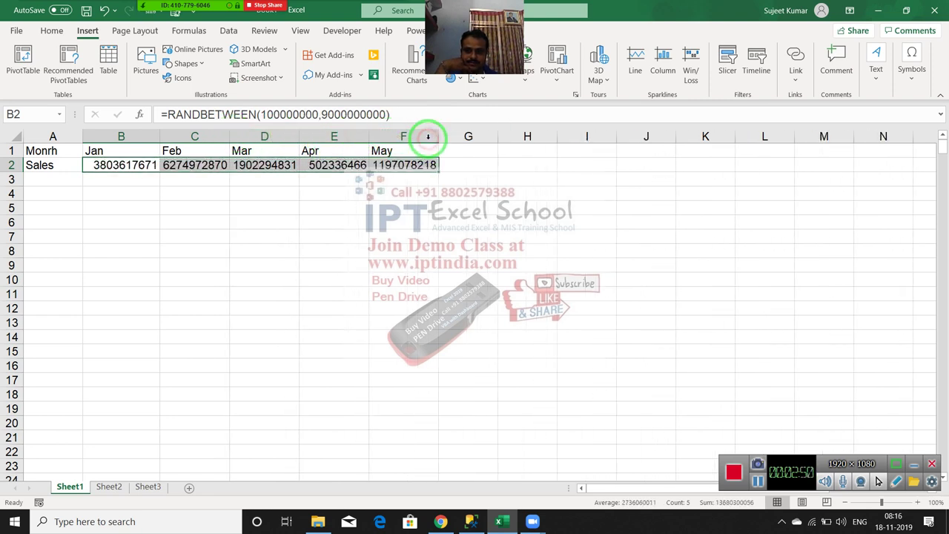
click(334, 192)
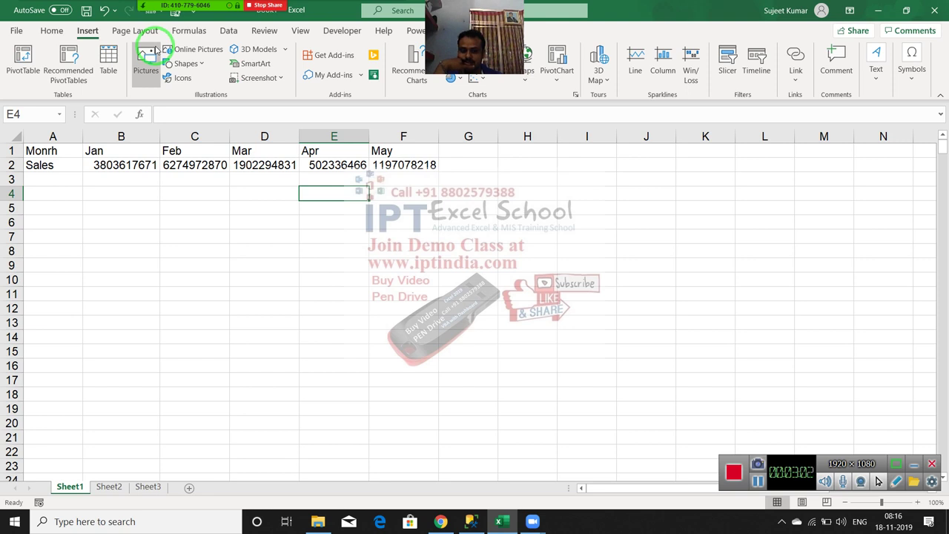
Step: Select A1:F2 and insert a clustered column chart of the Jan–May sales
click(63, 146)
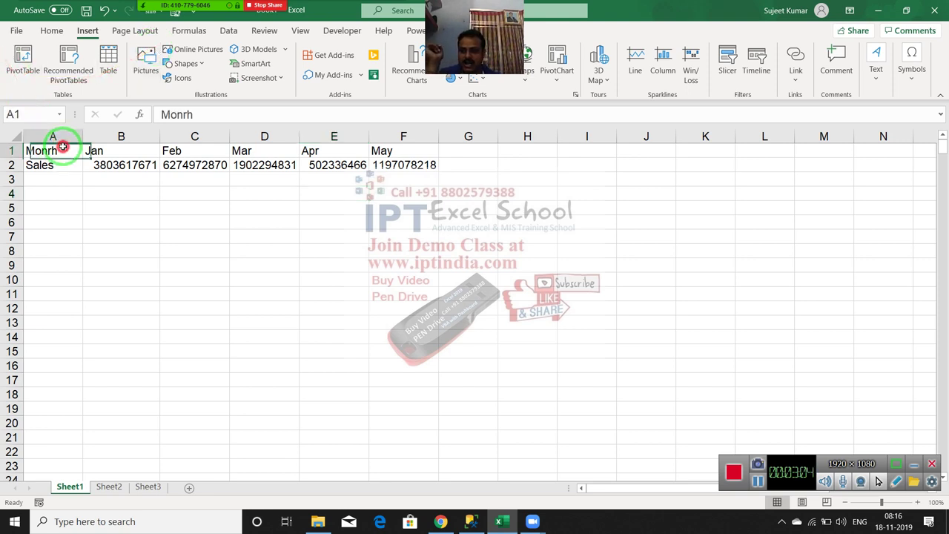
drag(63, 146, 400, 165)
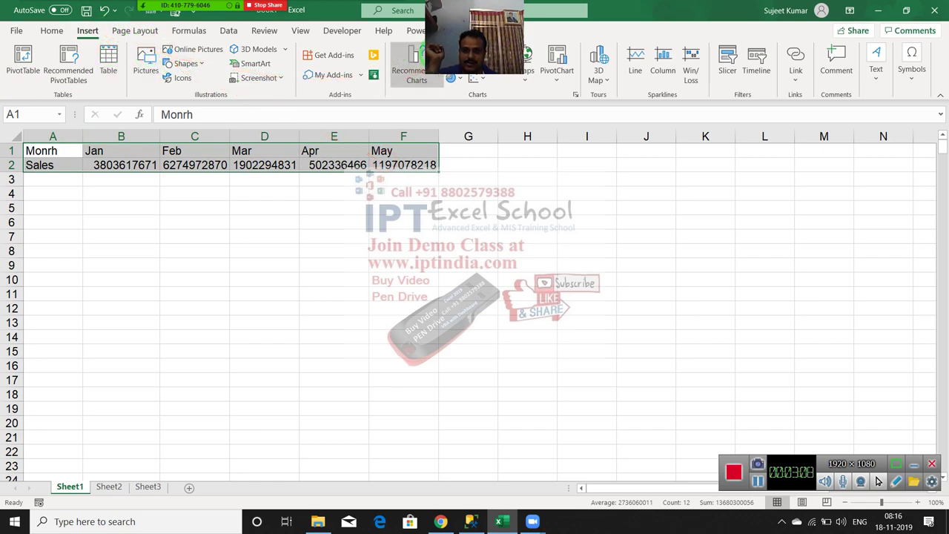
click(453, 78)
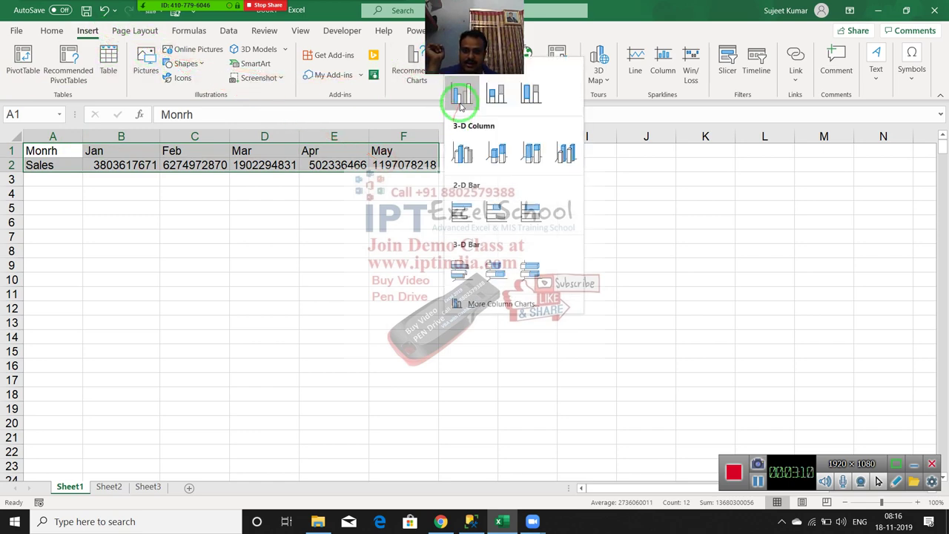
click(458, 103)
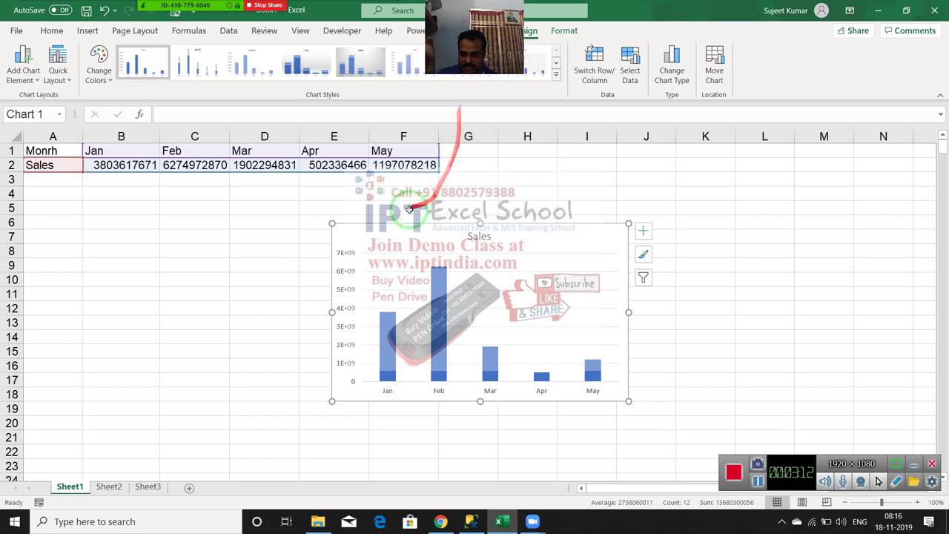
Step: Move the Sales chart left beneath the table and resize it with its corner handle
mouse_move(360, 226)
mouse_down()
mouse_move(118, 233)
mouse_move(112, 205)
mouse_up()
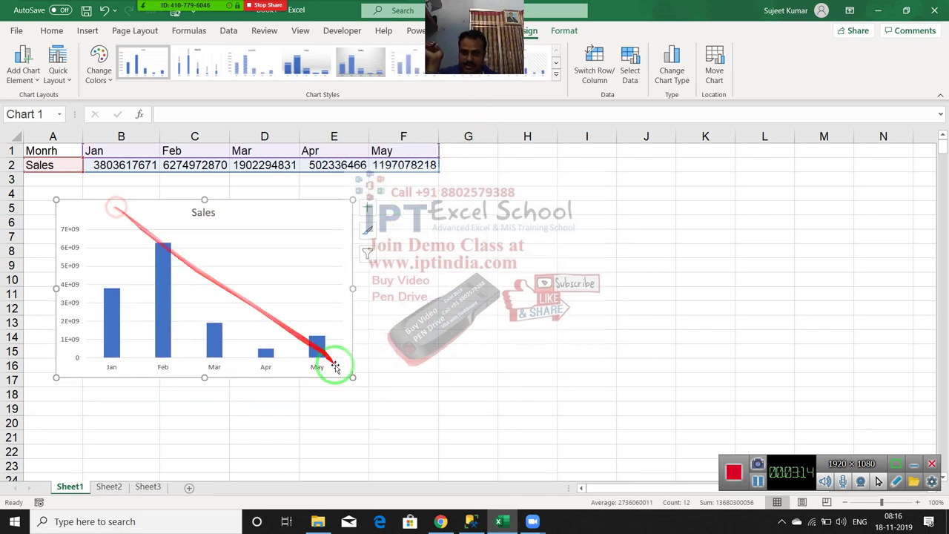
drag(354, 379, 572, 385)
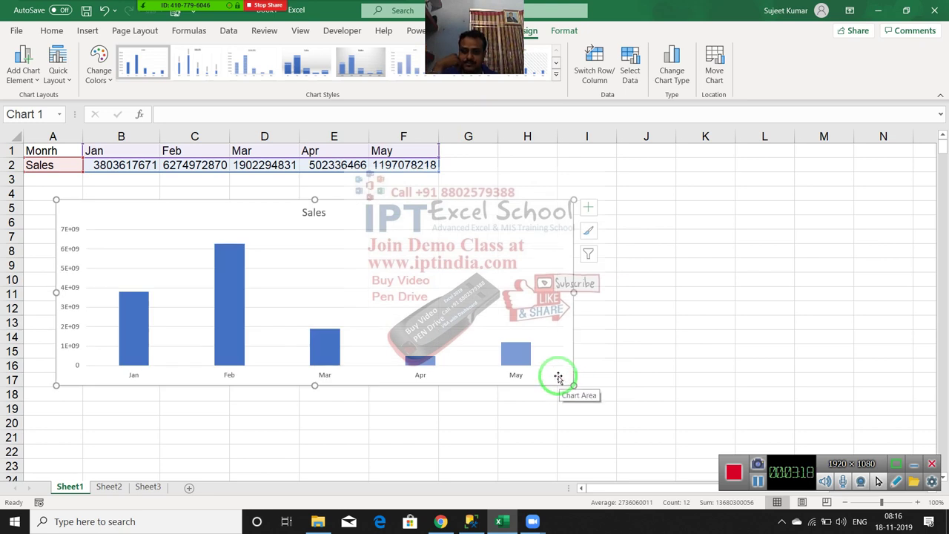
drag(519, 388, 255, 392)
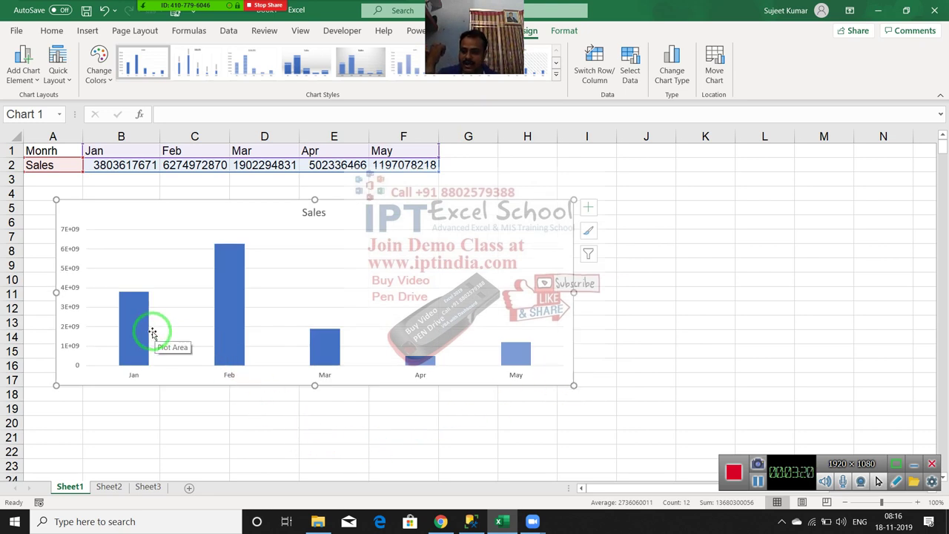
click(221, 276)
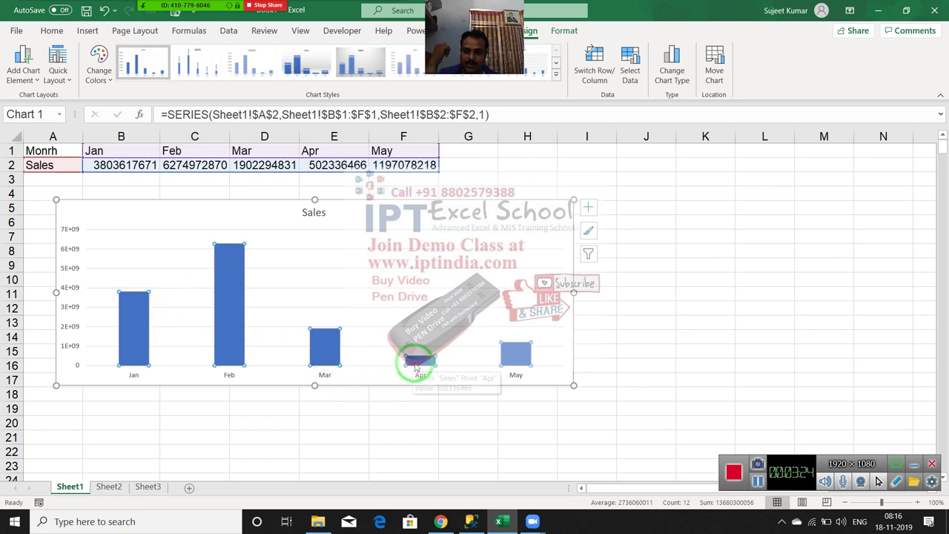
click(419, 363)
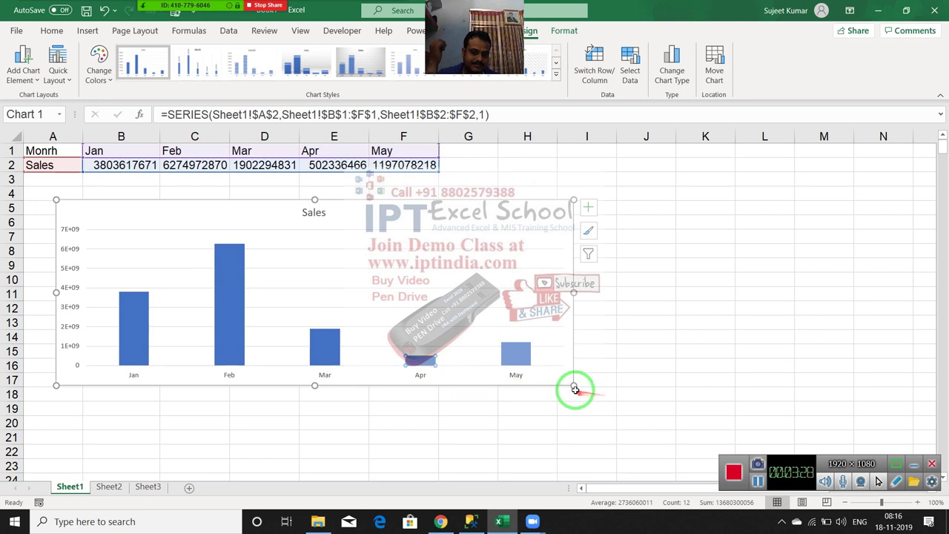
drag(574, 386, 564, 398)
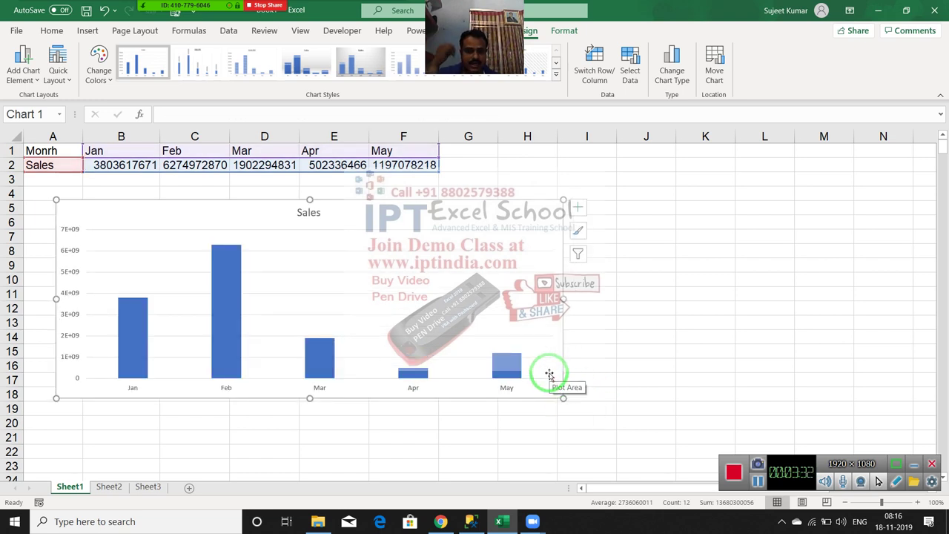
Step: Inspect the chart's plot area, series, axes and title, then expand the Chart Styles gallery
click(765, 290)
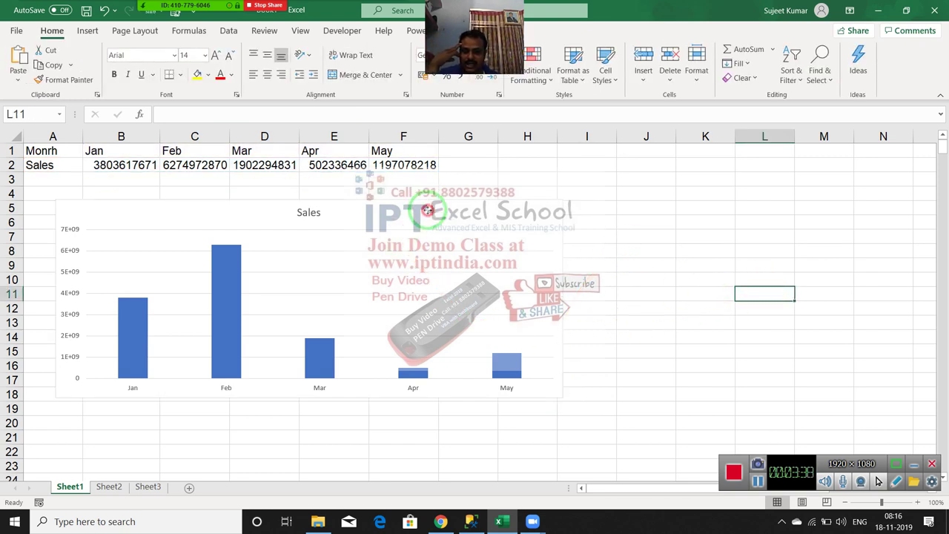
click(427, 210)
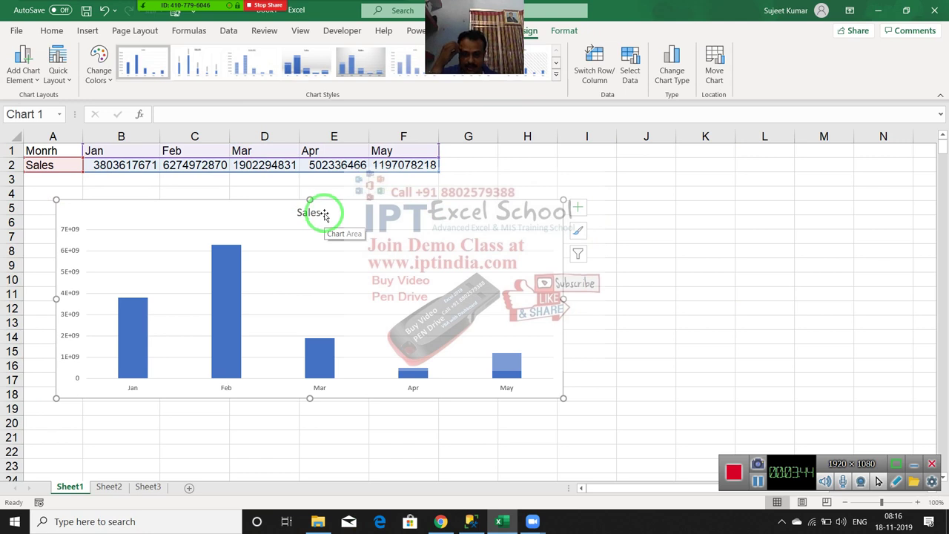
click(325, 241)
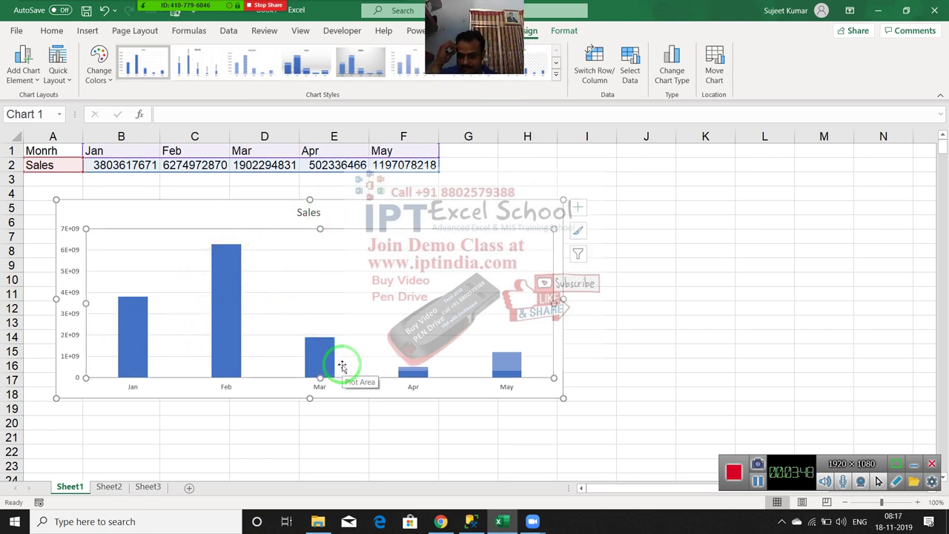
click(142, 333)
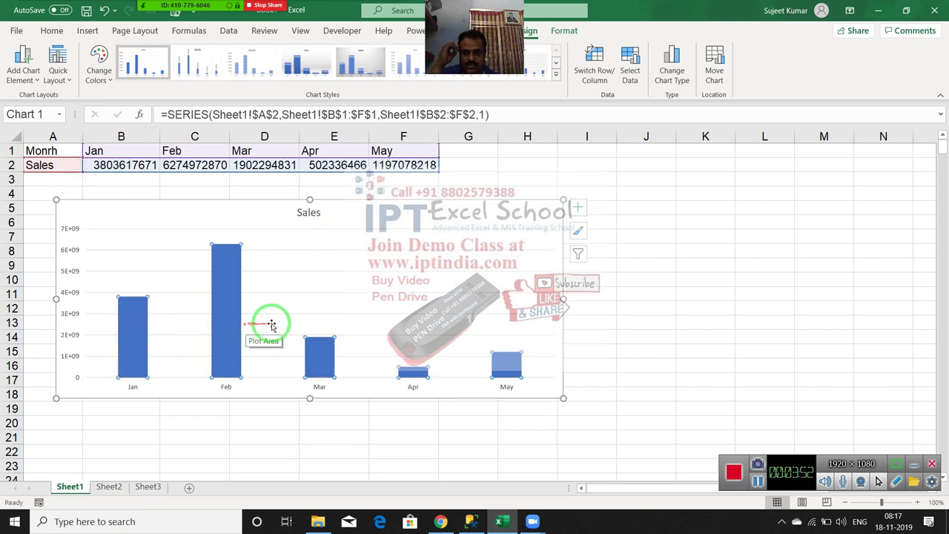
click(74, 320)
click(71, 312)
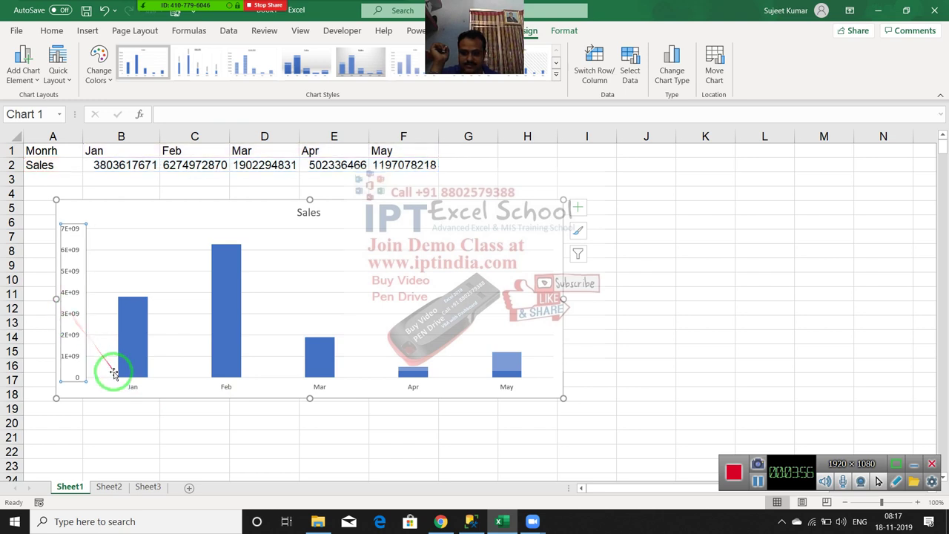
click(131, 390)
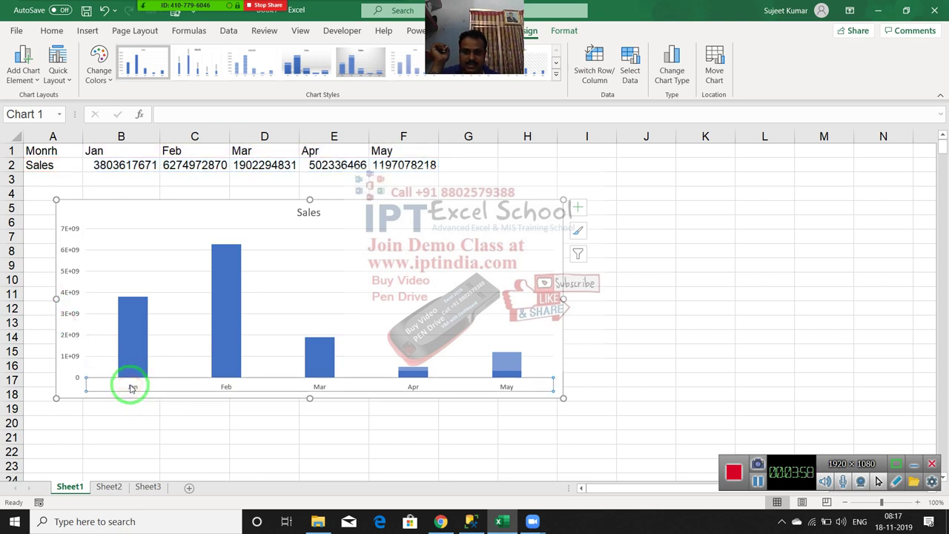
click(73, 334)
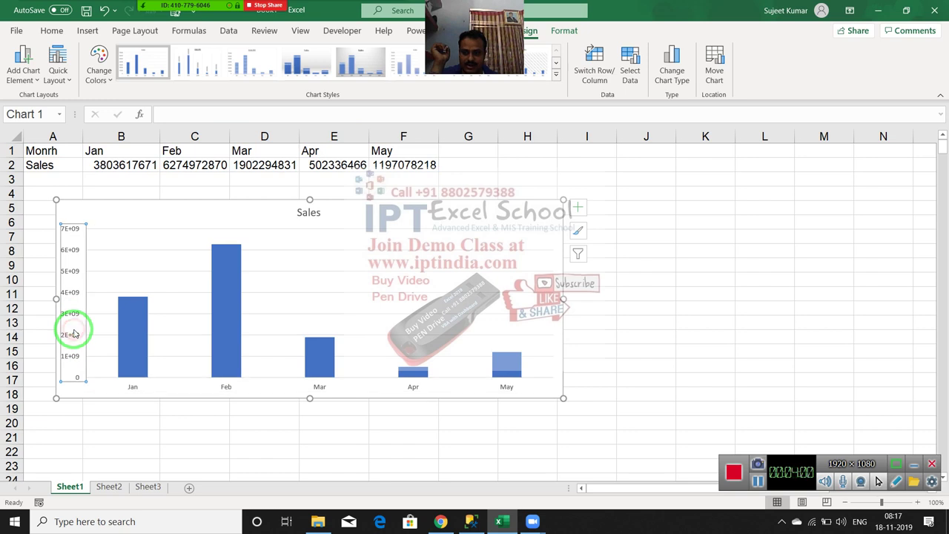
click(130, 388)
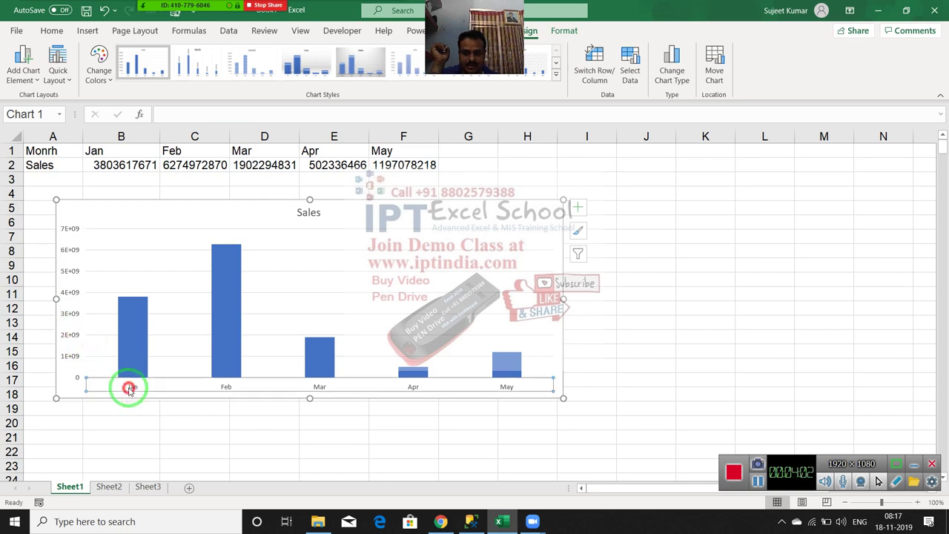
click(301, 214)
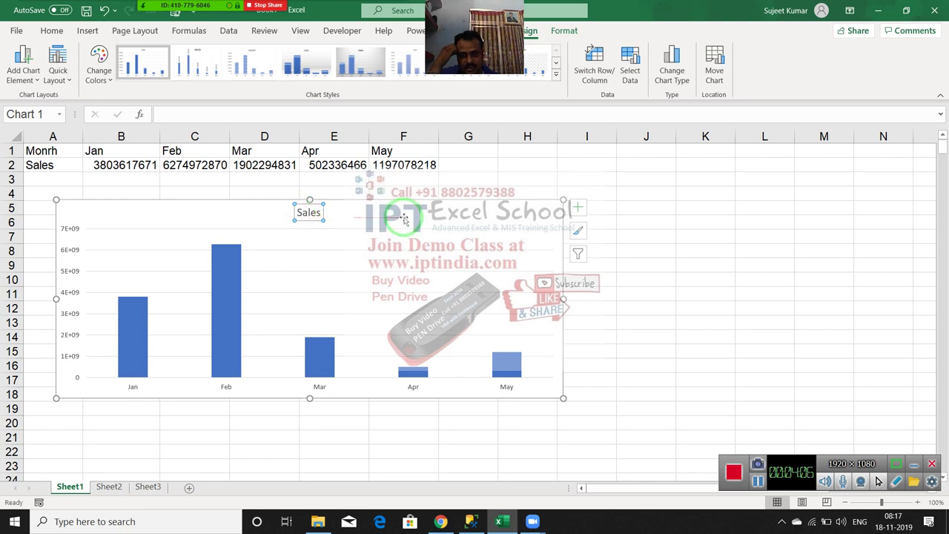
click(404, 217)
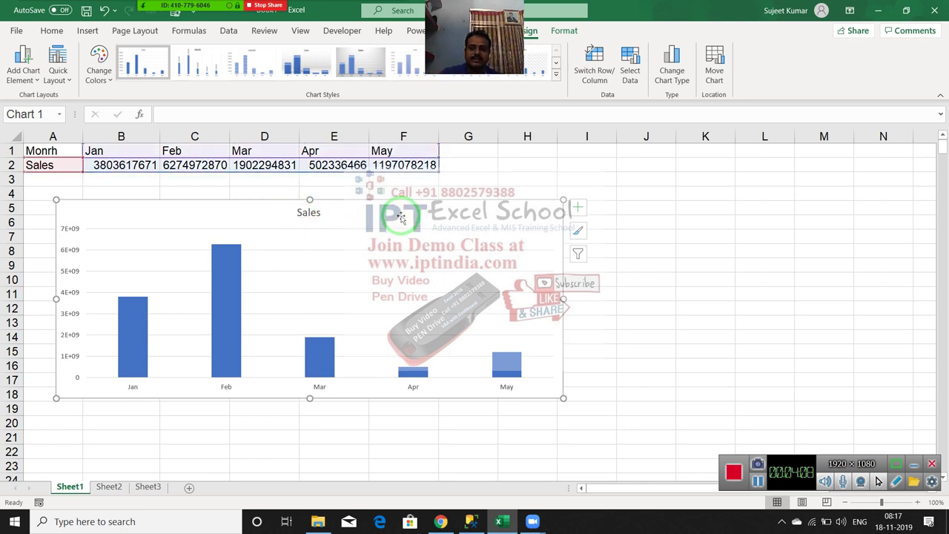
click(557, 75)
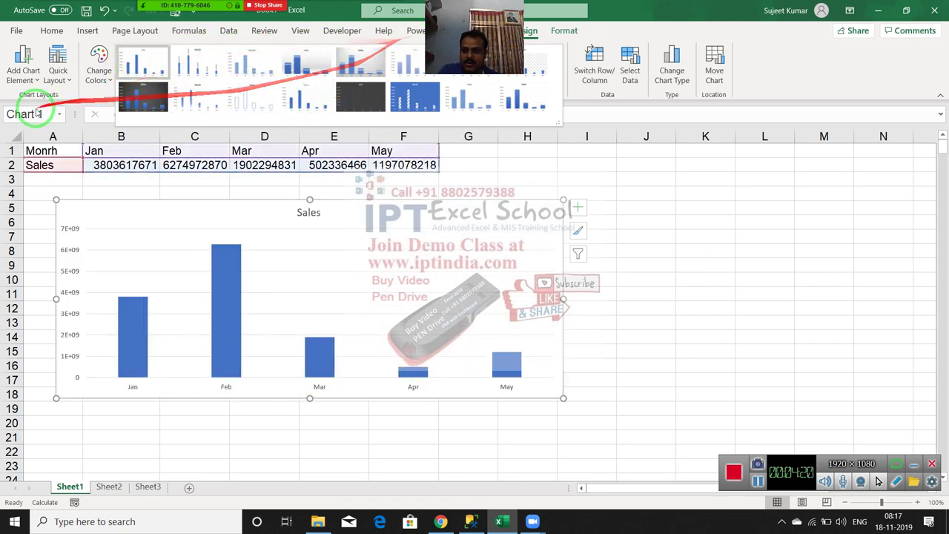
Step: Close the styles gallery, dismiss Quick Layout, check Zoom participants, and return to the workbook
click(80, 88)
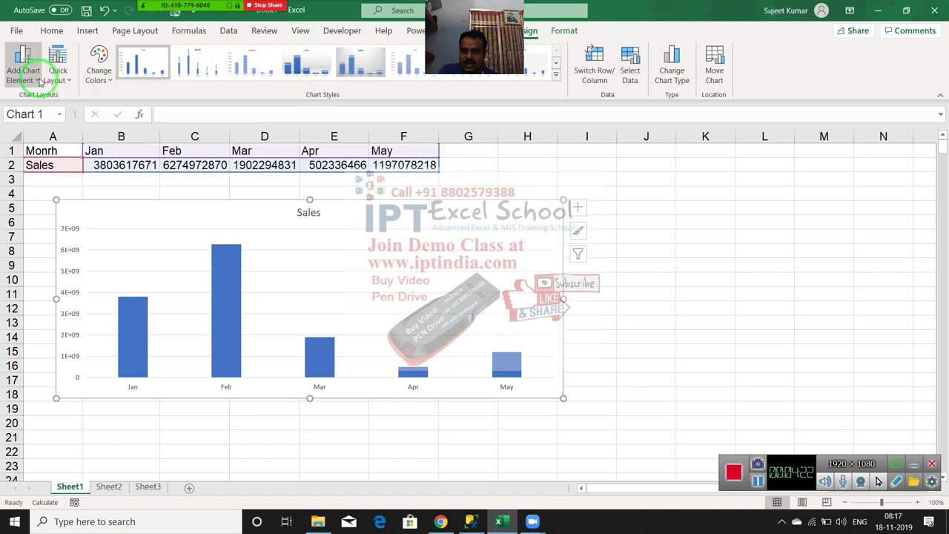
click(67, 85)
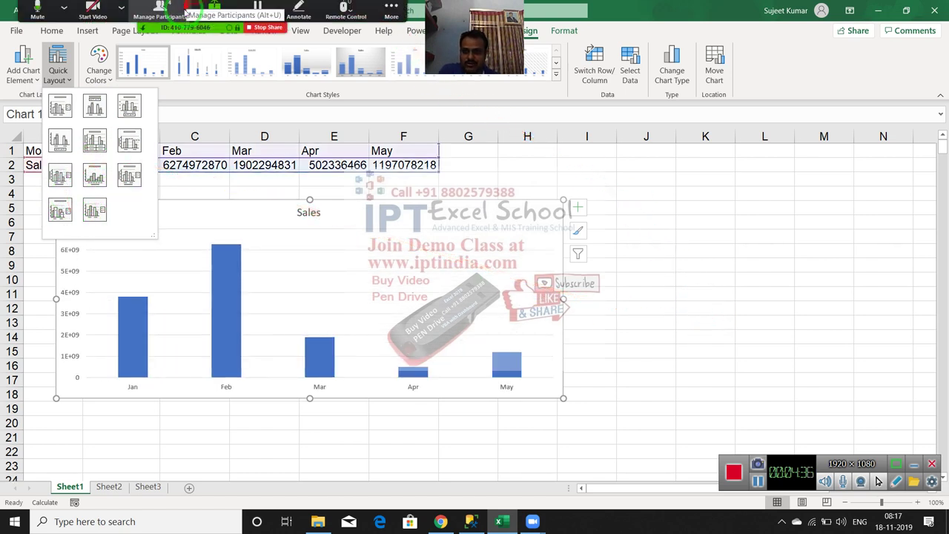
click(159, 11)
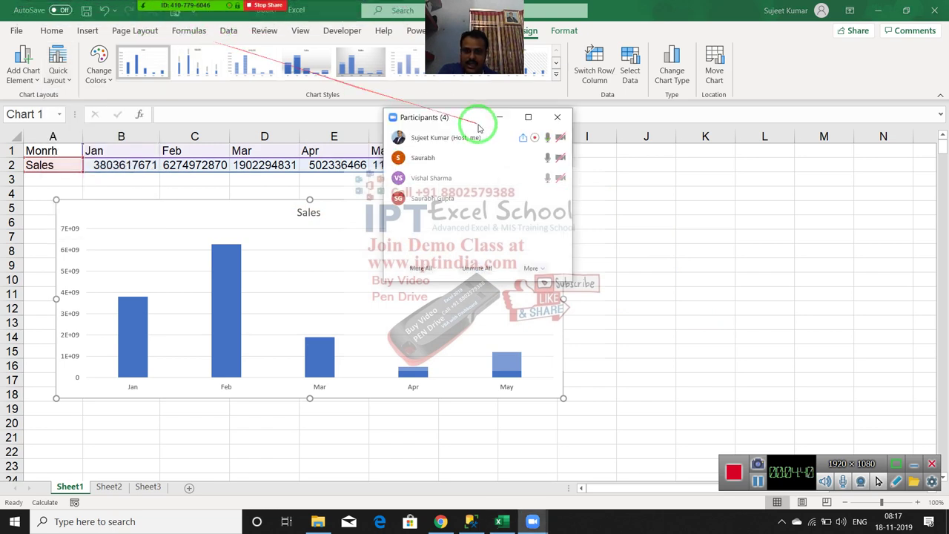
click(558, 117)
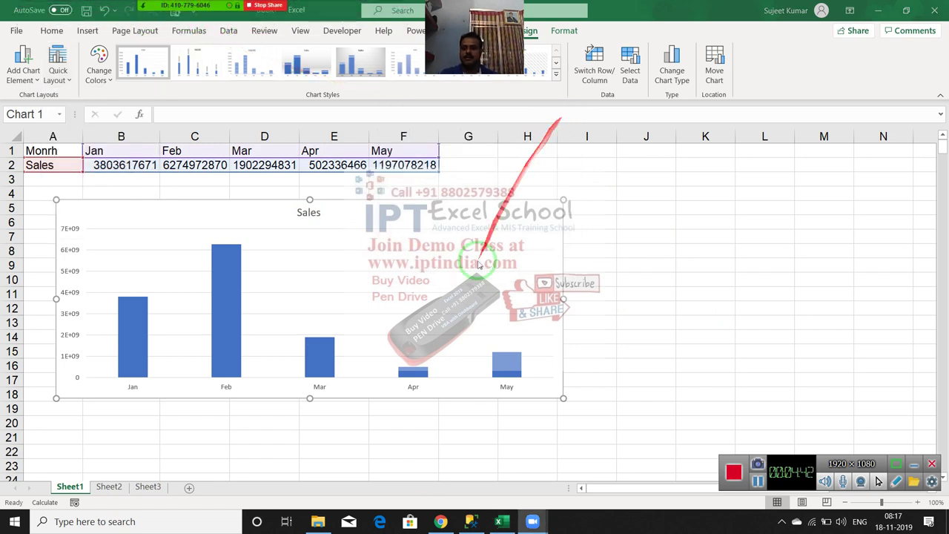
click(120, 482)
Step: On Sheet2, enter Month and Sales labels and fill month headers Jan to May
click(120, 488)
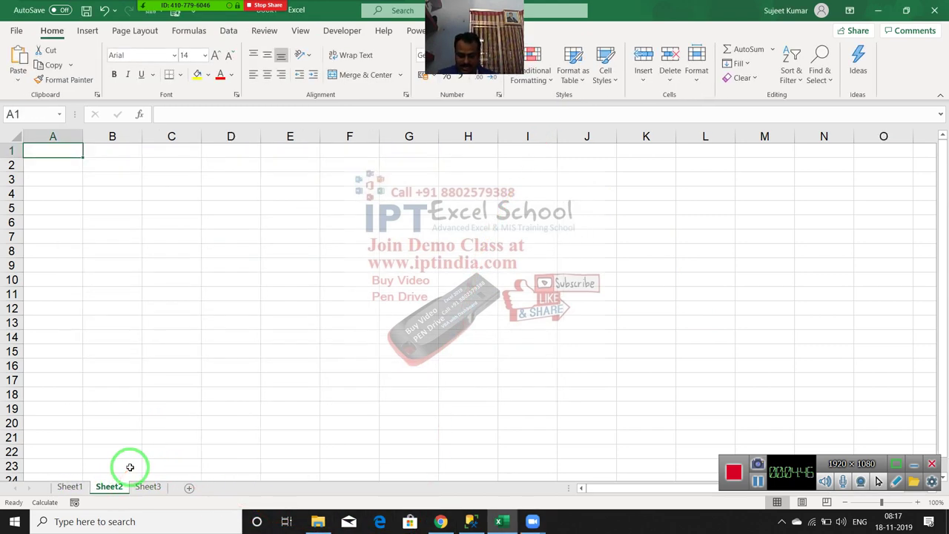
text(Month)
key(Return)
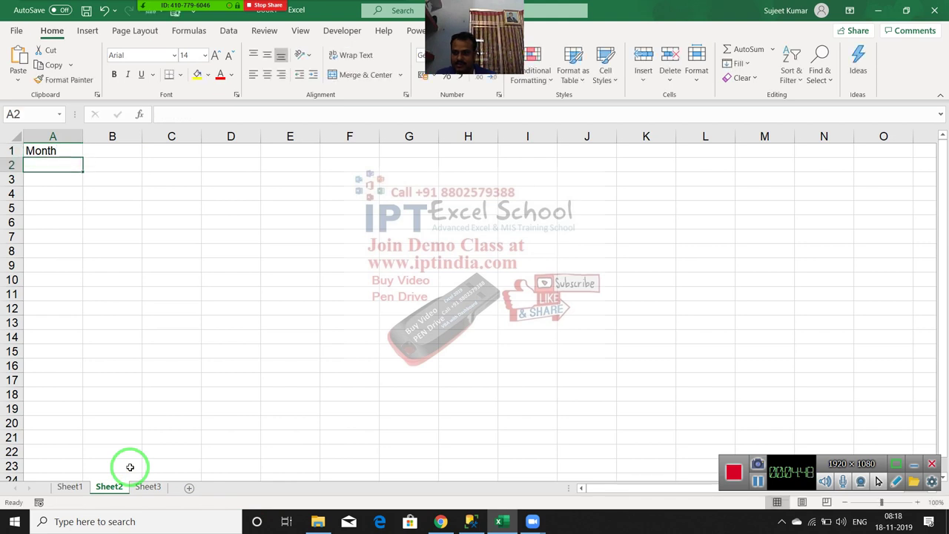
text(Sales)
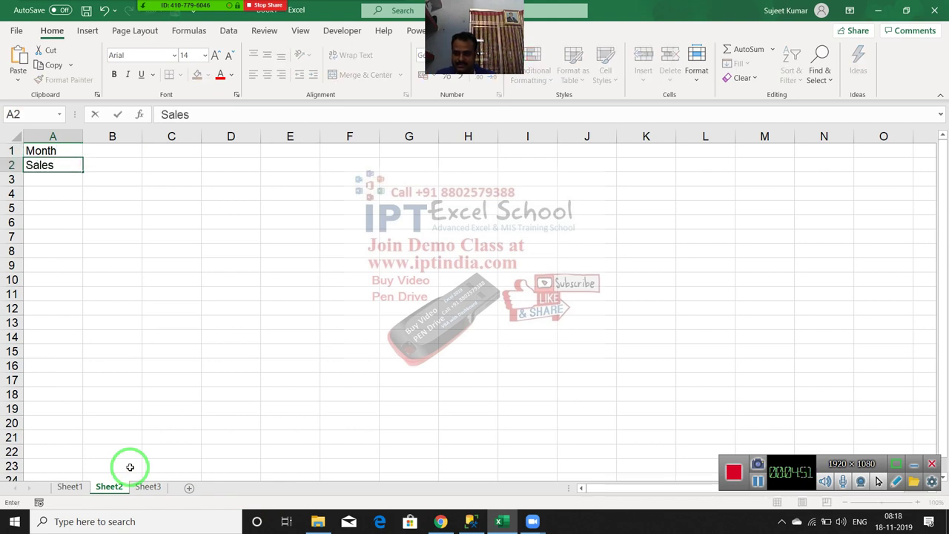
key(Return)
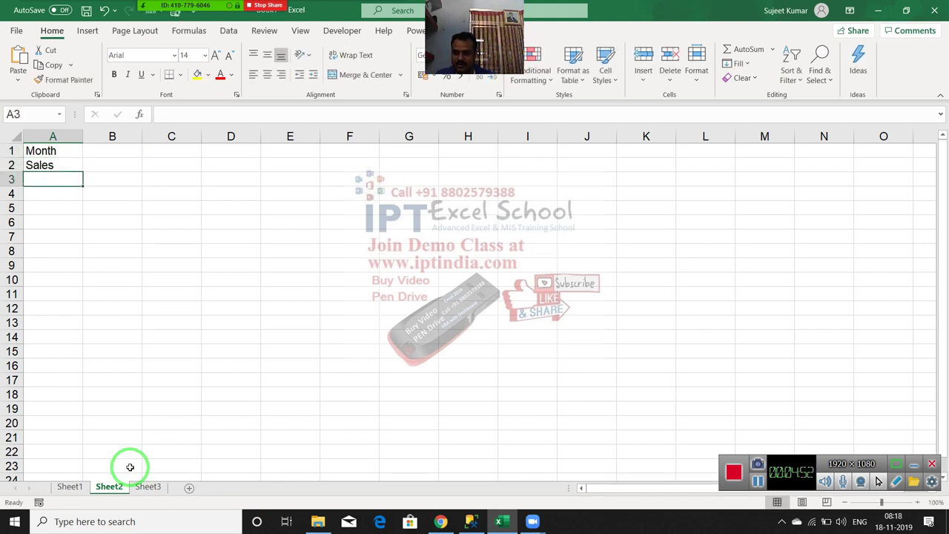
key(Up)
key(Up)
key(Right)
text(JAn)
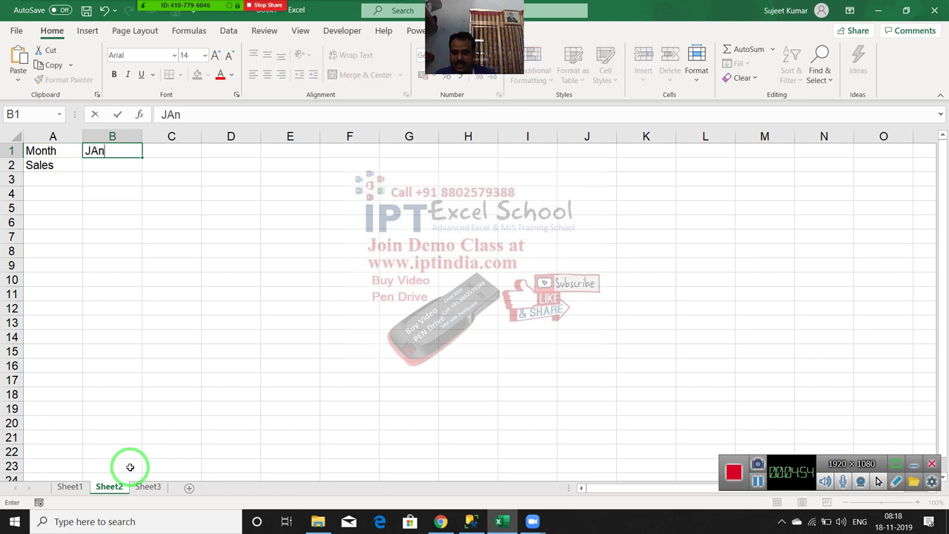
key(Return)
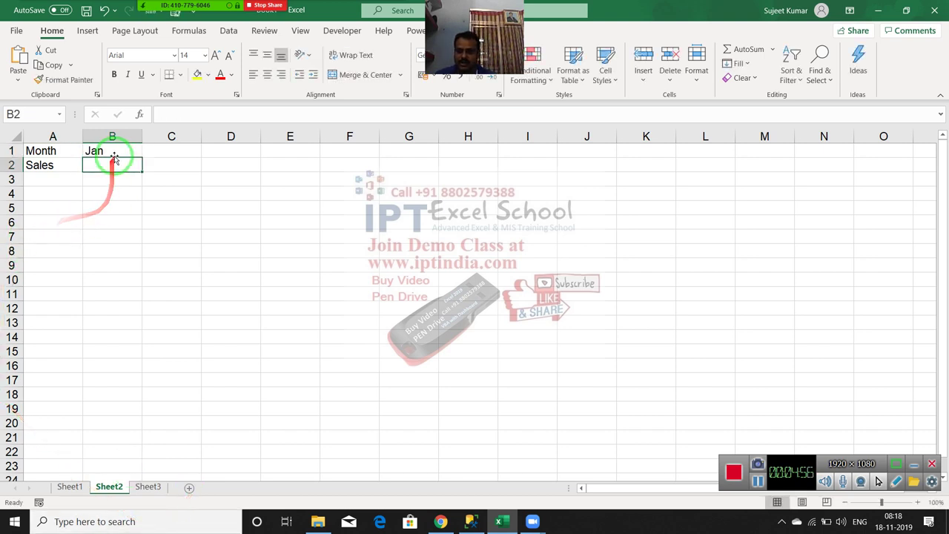
click(111, 152)
drag(138, 157, 327, 152)
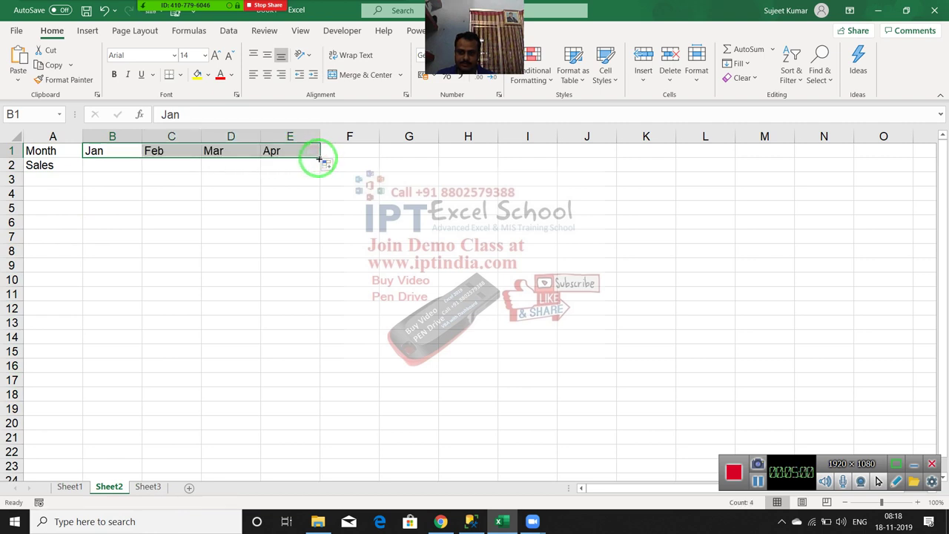
drag(319, 158, 348, 157)
Step: Enter sales figures 85, 69, 85, 78, 96 in B2:F2
drag(174, 166, 137, 166)
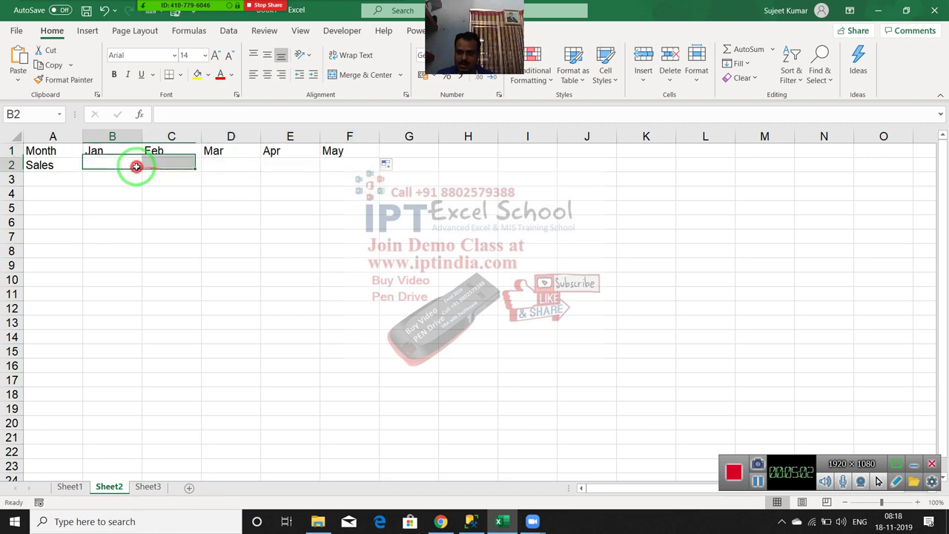
text(85)
key(Tab)
text(69)
key(Tab)
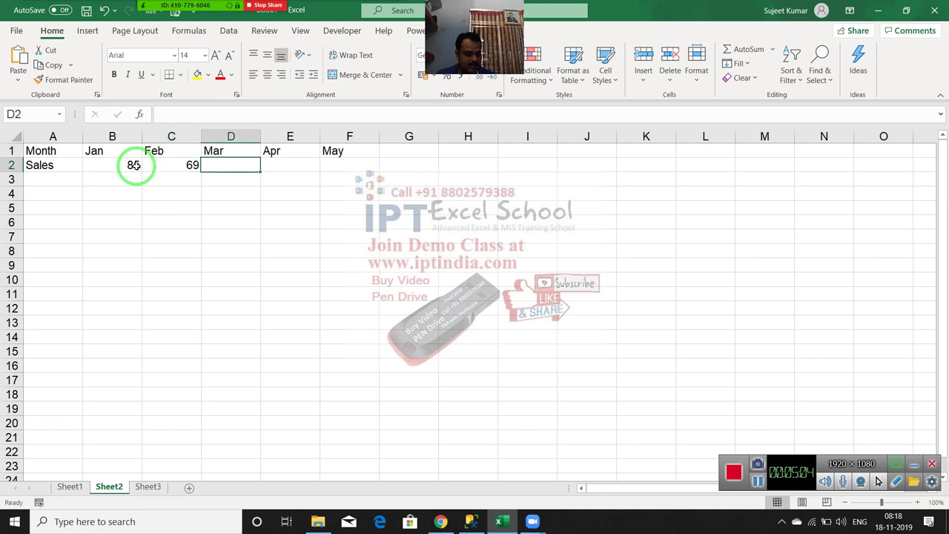
text(85)
key(Tab)
text(78)
key(Tab)
text(96)
key(Tab)
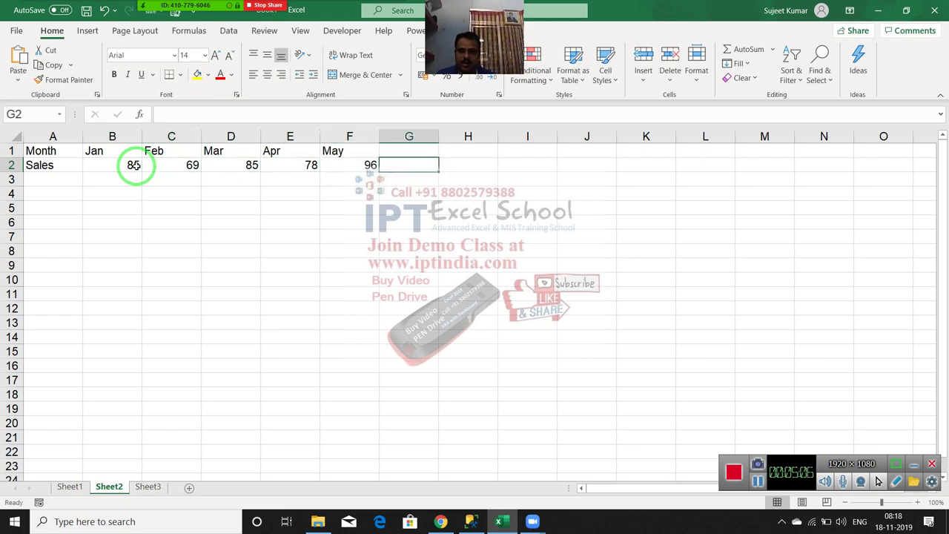
Step: Insert a clustered column chart from A1:F2 and move it beside the table
drag(37, 152, 375, 159)
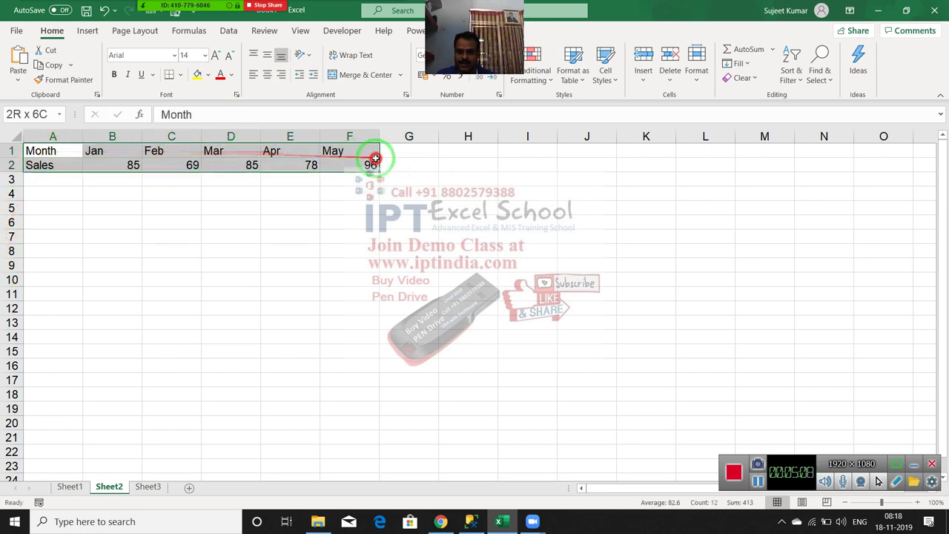
click(87, 30)
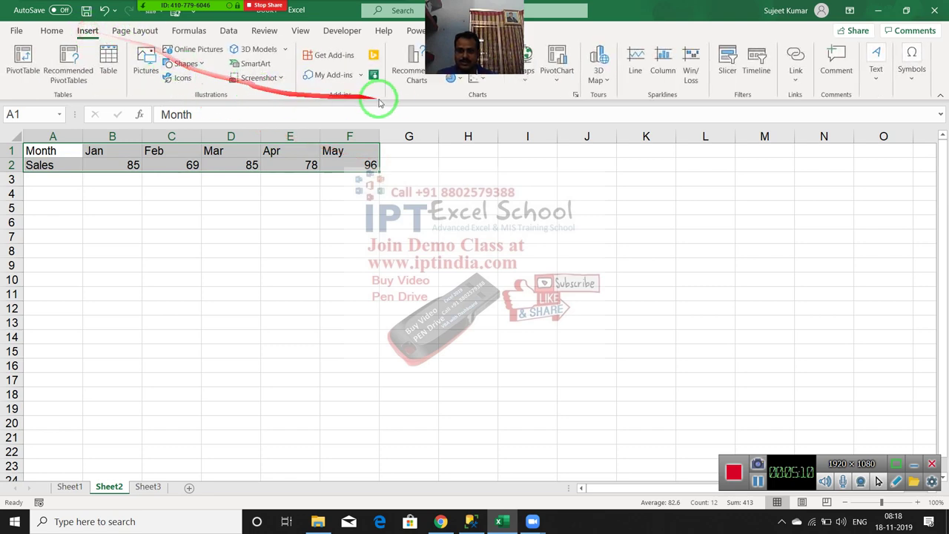
click(452, 77)
click(460, 94)
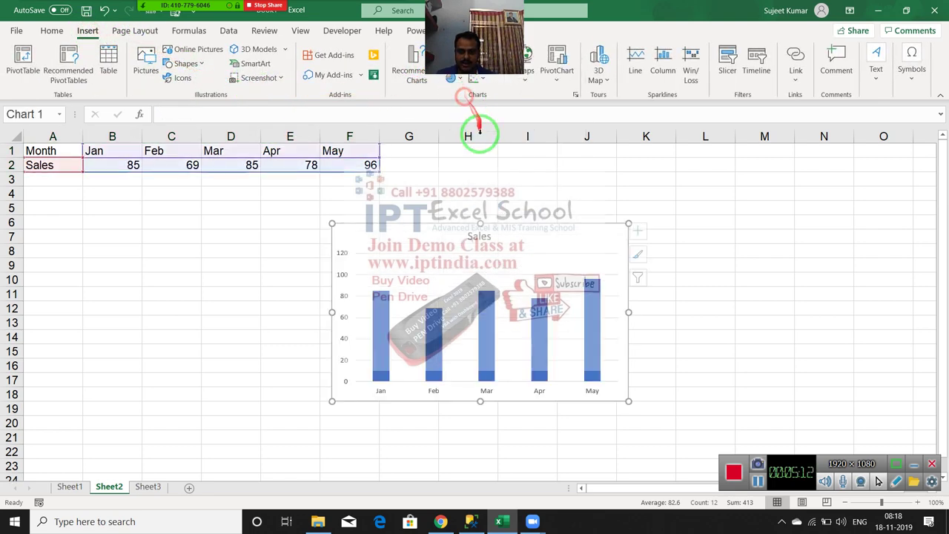
drag(431, 240, 560, 186)
click(271, 269)
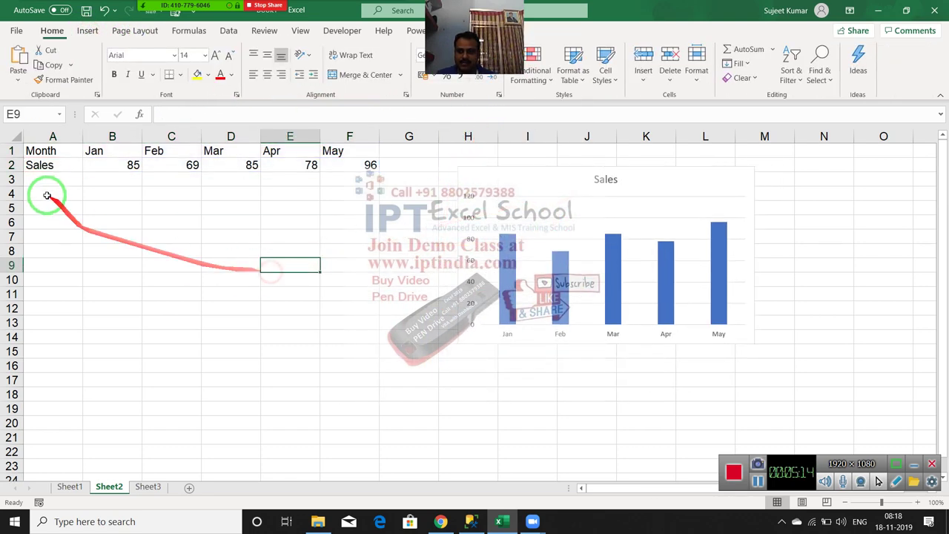
click(43, 182)
Step: Add a Target row with values 45, 78, 96, 58, 75 in A3:F3
text(Target)
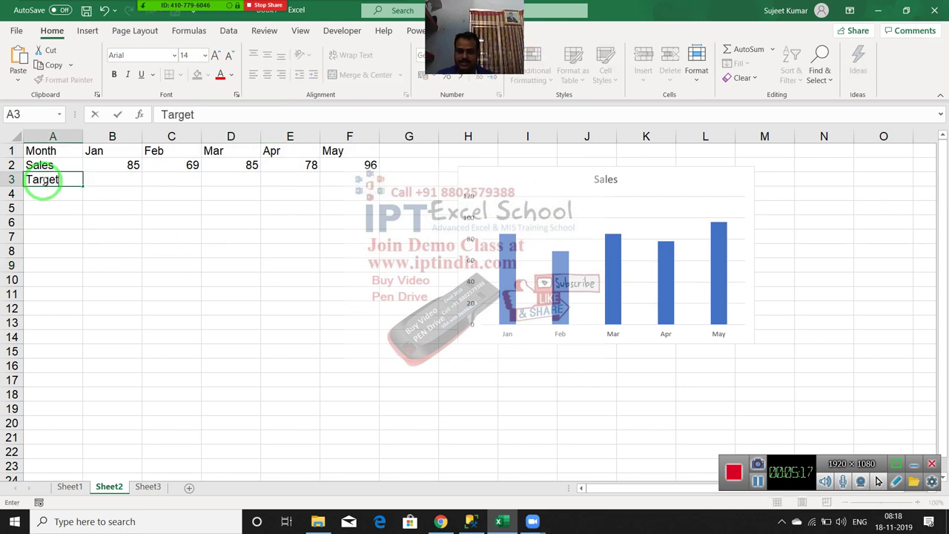
key(Tab)
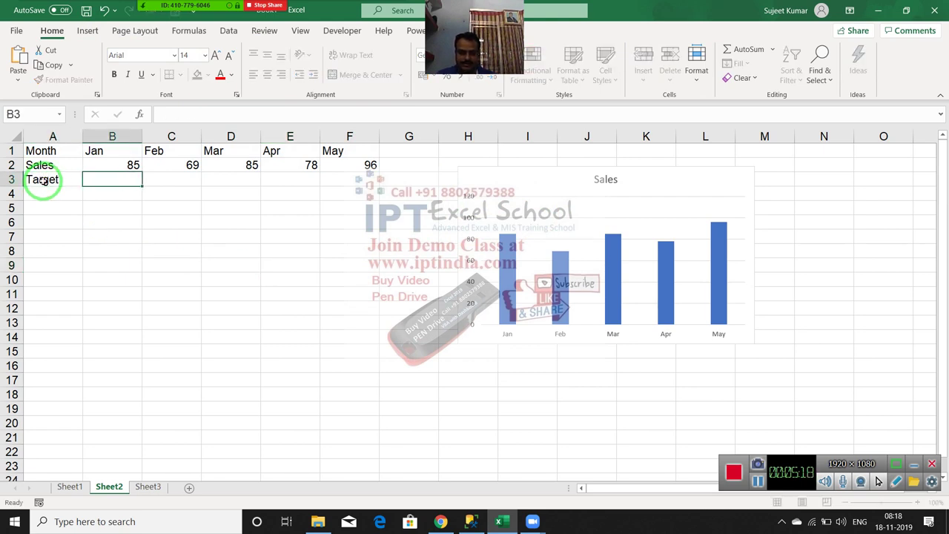
text(45)
key(Tab)
key(Tab)
text(96)
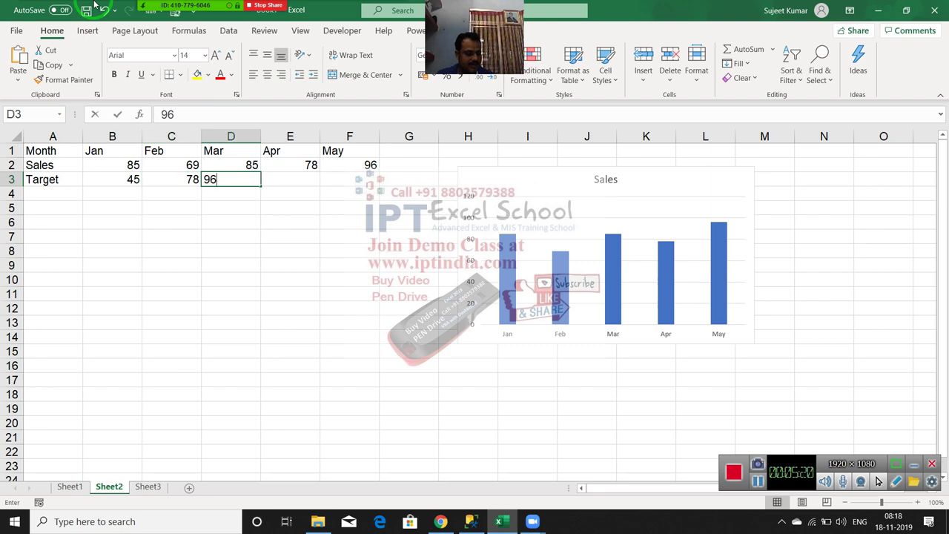
key(Tab)
text(58)
key(Tab)
text(75)
key(Tab)
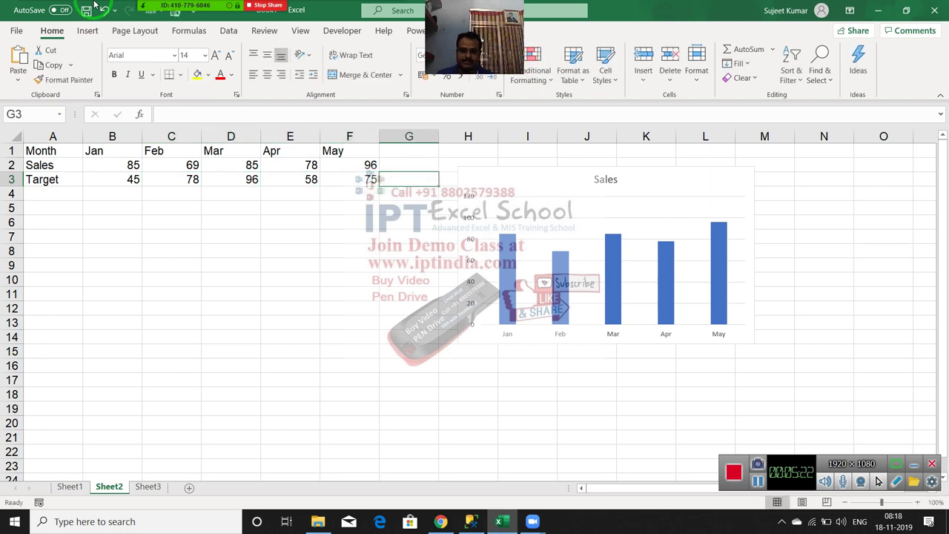
Step: Move the Sales chart up and left and enlarge it with its corner handle
drag(498, 179, 440, 164)
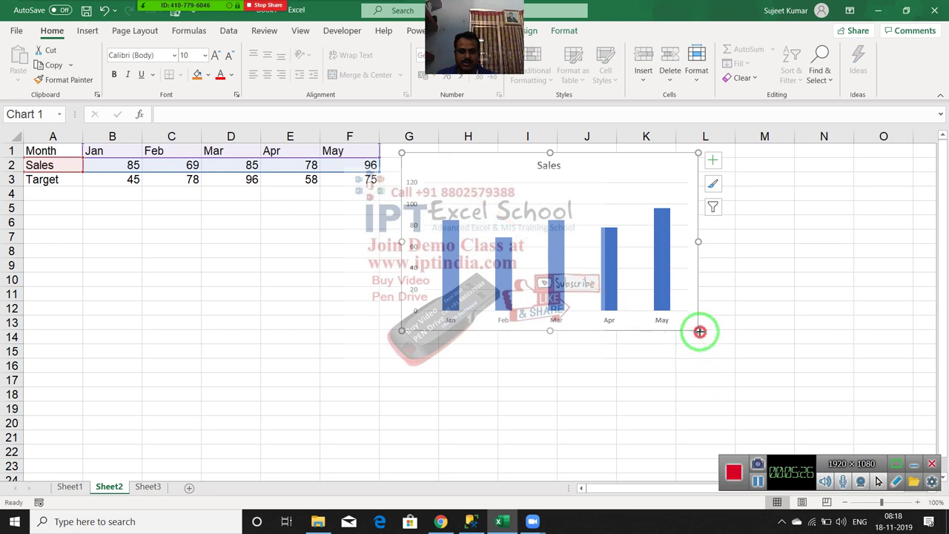
drag(700, 332, 814, 392)
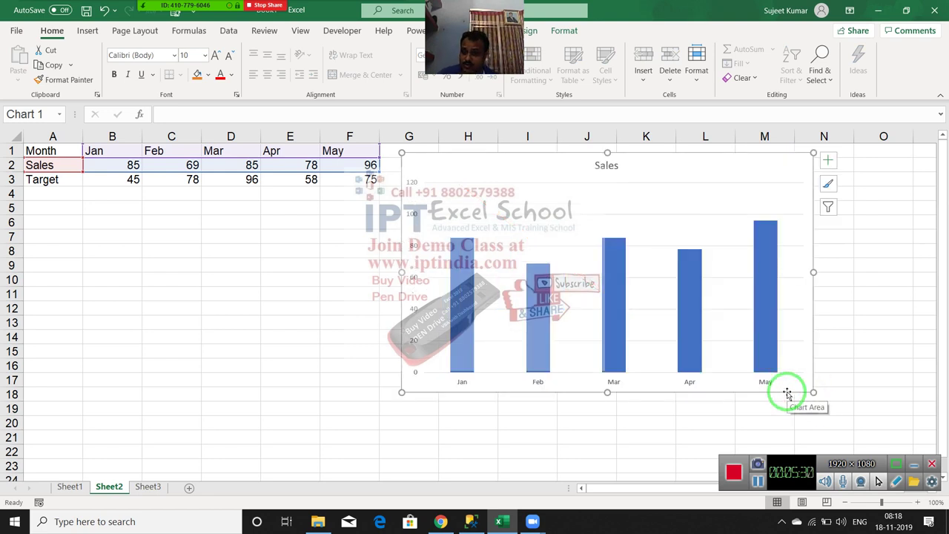
click(351, 257)
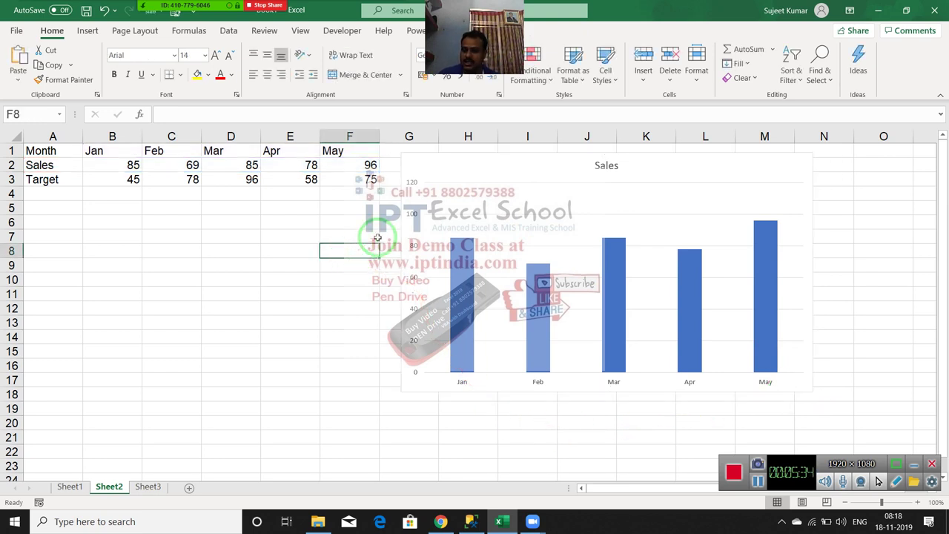
click(435, 160)
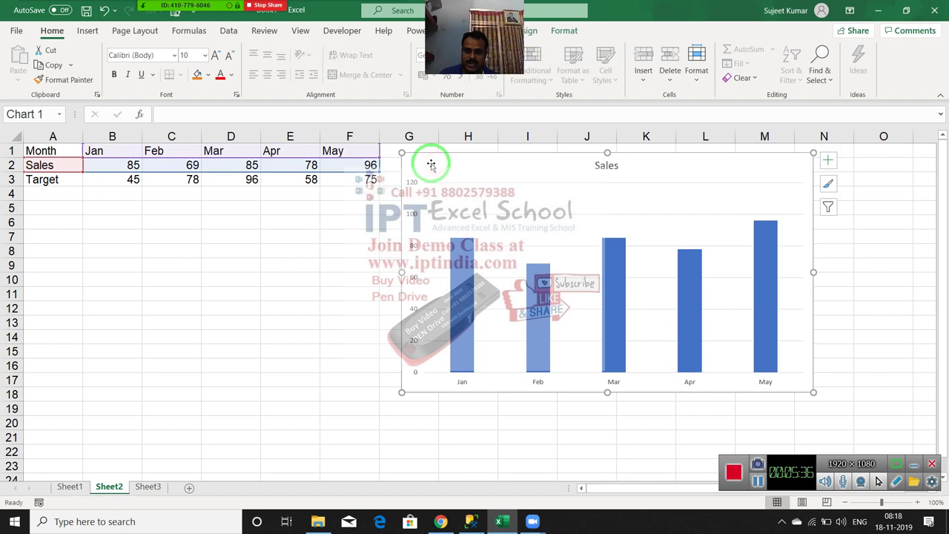
Step: Extend the chart's source range down to row 3 so Target is plotted, then select the Target series
mouse_move(430, 161)
mouse_down()
mouse_move(106, 160)
mouse_move(83, 169)
mouse_move(80, 194)
mouse_up()
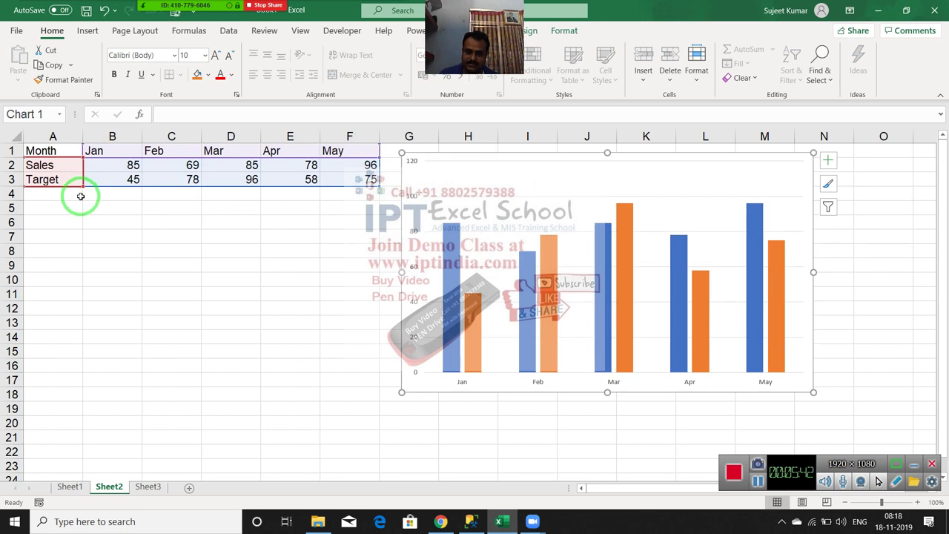
click(80, 196)
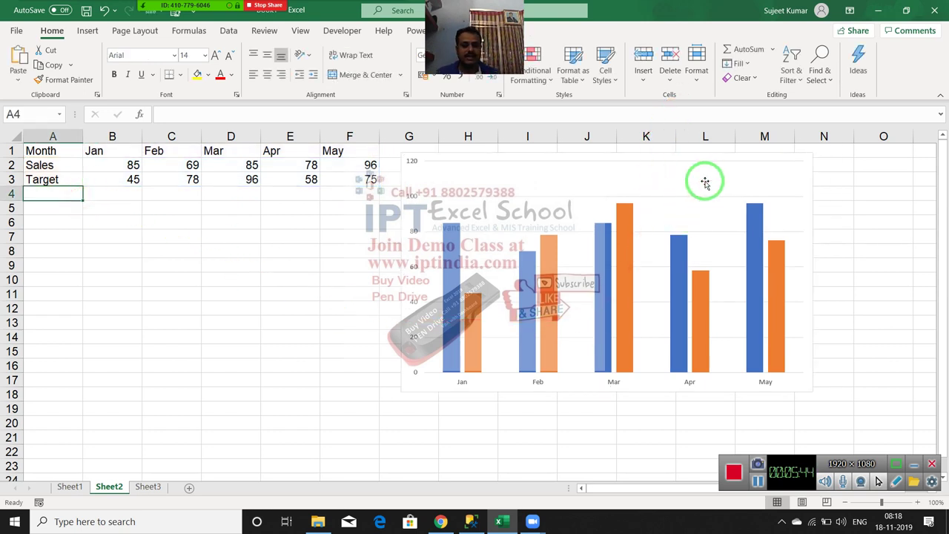
click(620, 265)
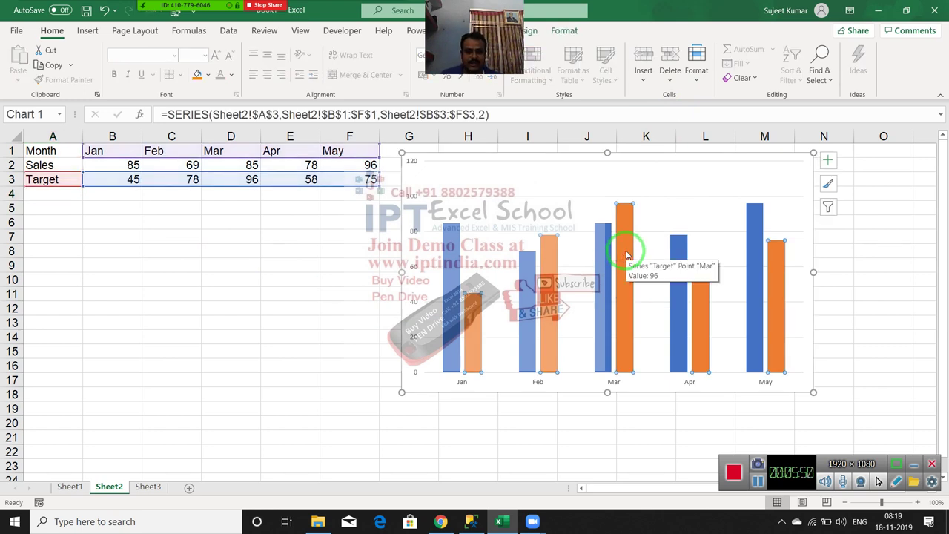
Step: Open Change Series Chart Type for Target and preview the Combo presets and Custom Combination
right_click(627, 255)
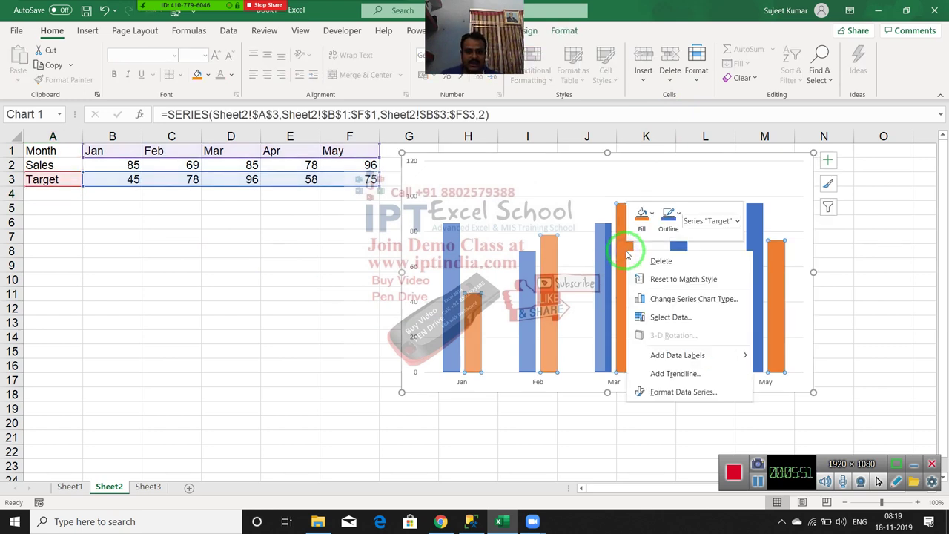
click(652, 299)
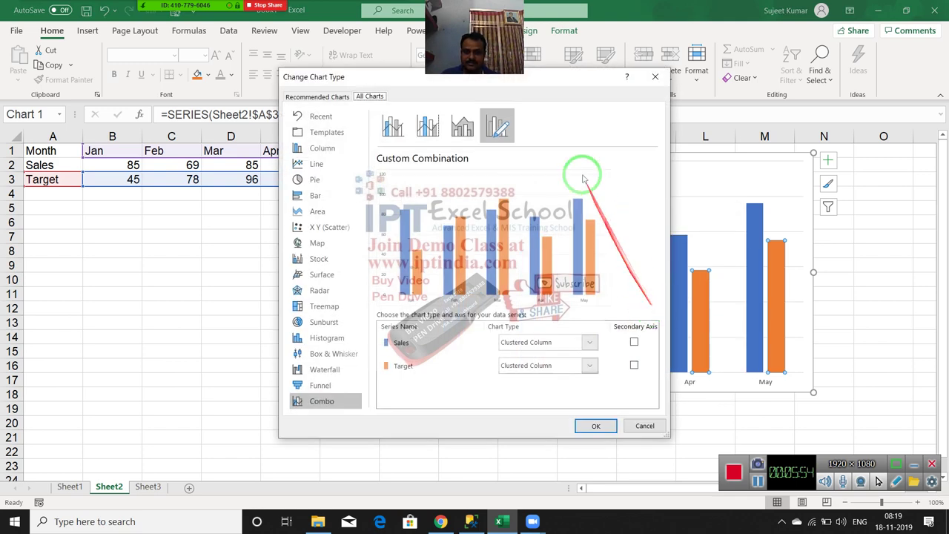
mouse_move(520, 87)
mouse_down()
mouse_move(242, 43)
mouse_move(262, 57)
mouse_up()
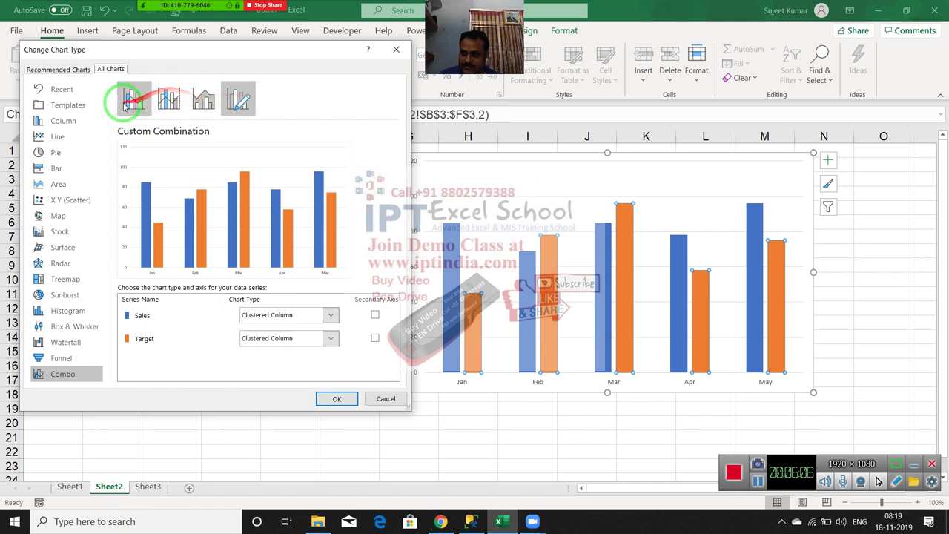
click(125, 106)
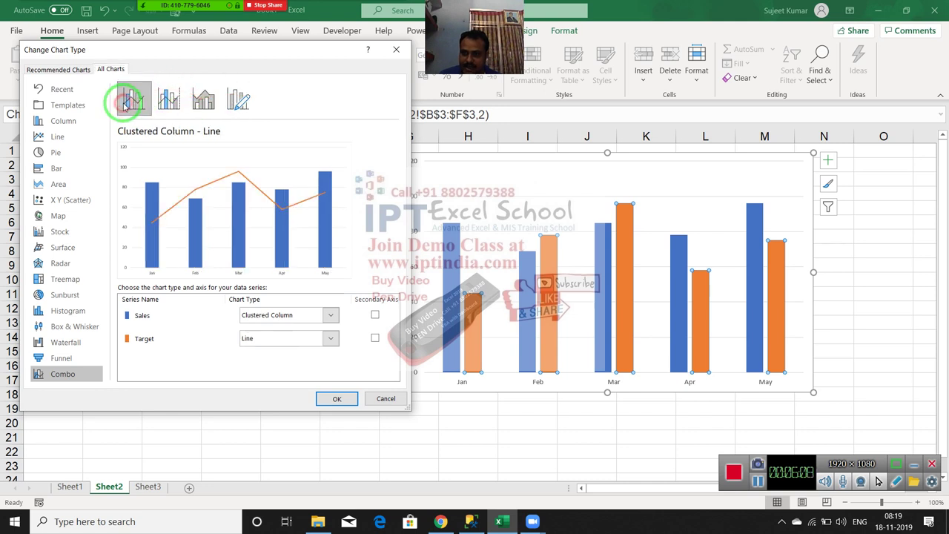
click(178, 106)
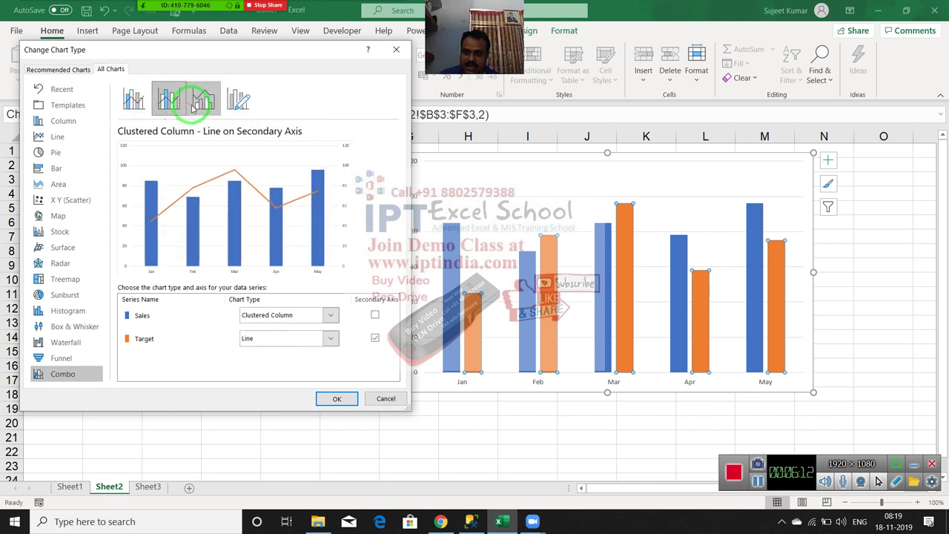
click(193, 108)
click(234, 102)
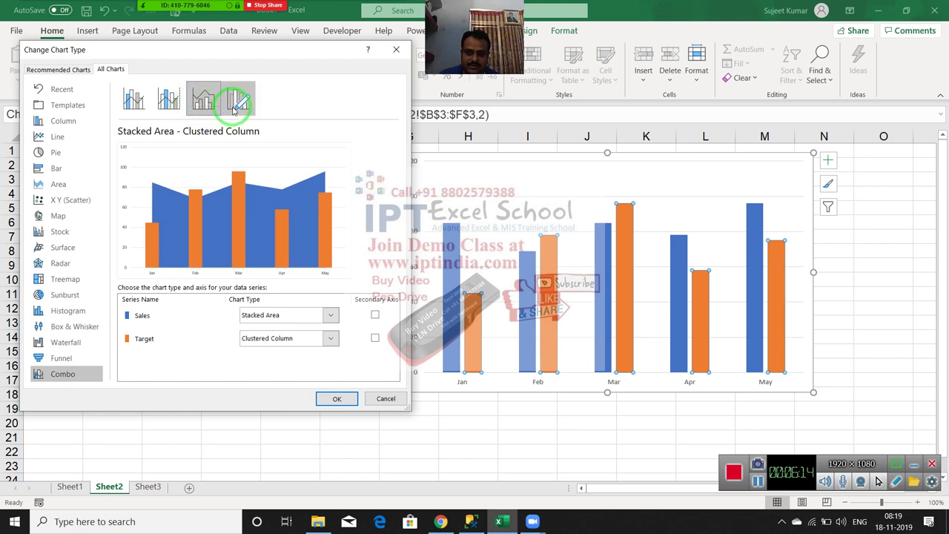
click(235, 102)
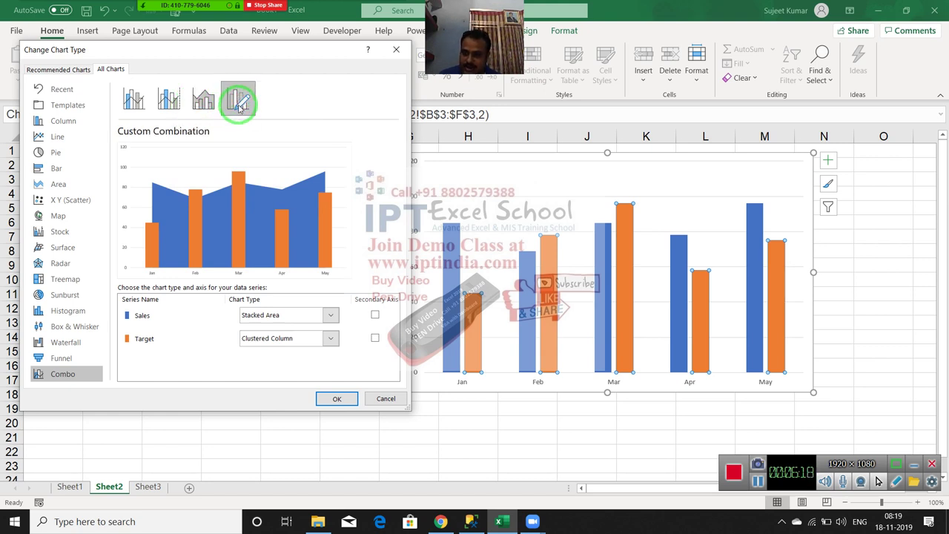
Step: Set Target to Line with Markers in the Clustered Column–Line combo and apply it
click(305, 345)
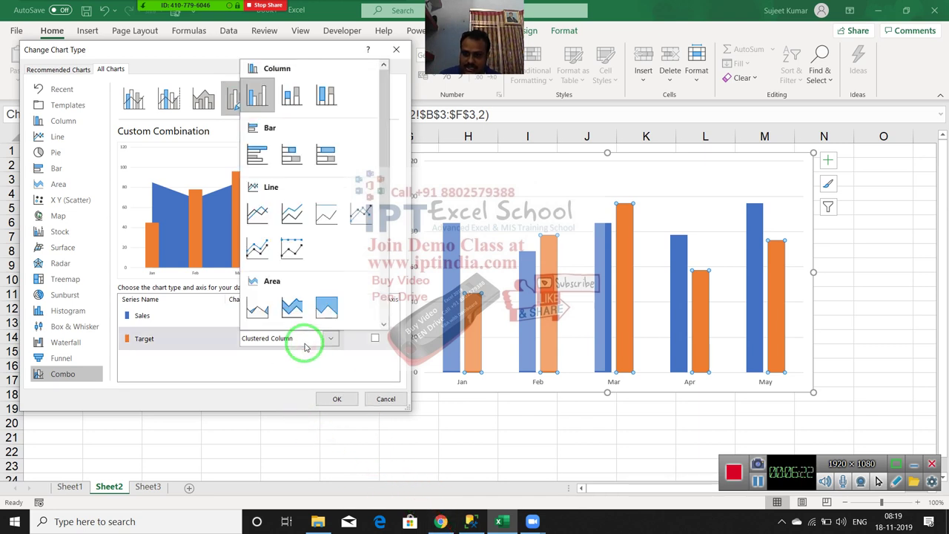
click(359, 215)
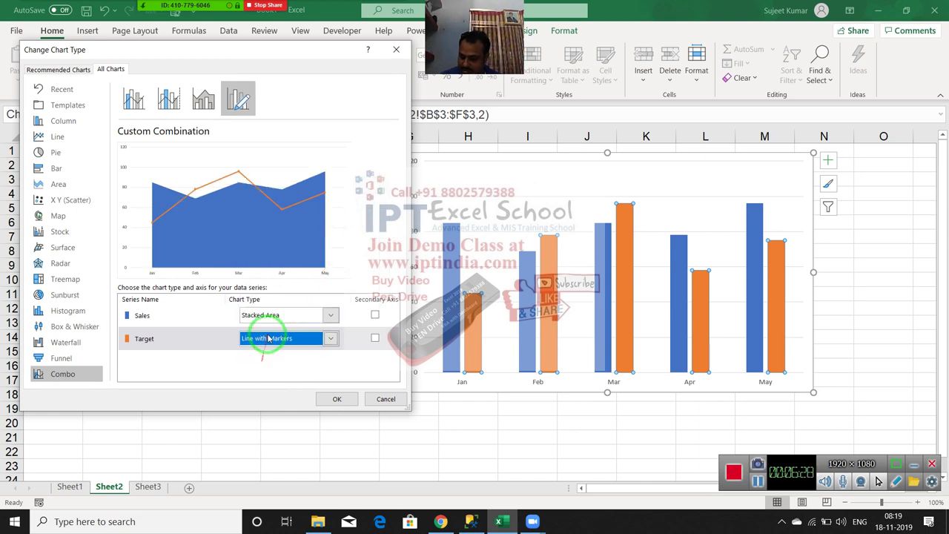
click(141, 106)
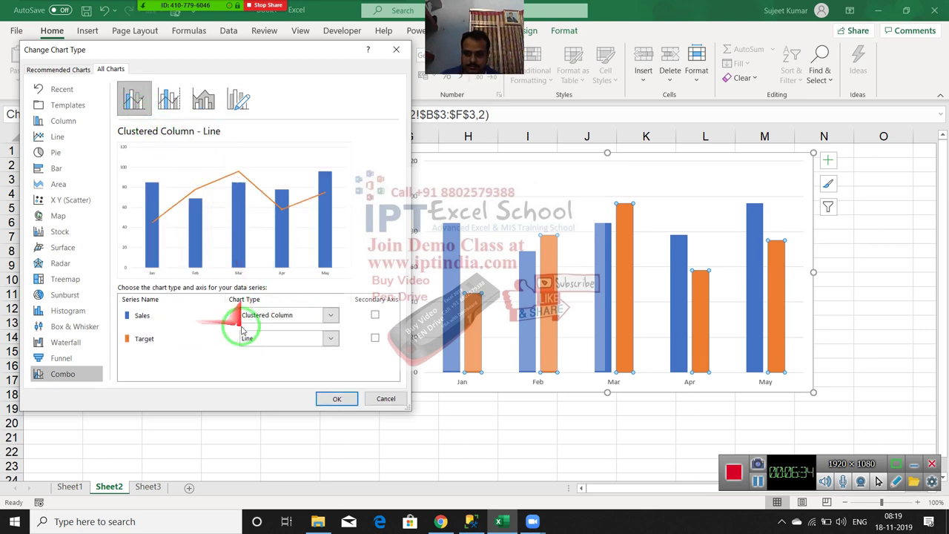
click(246, 340)
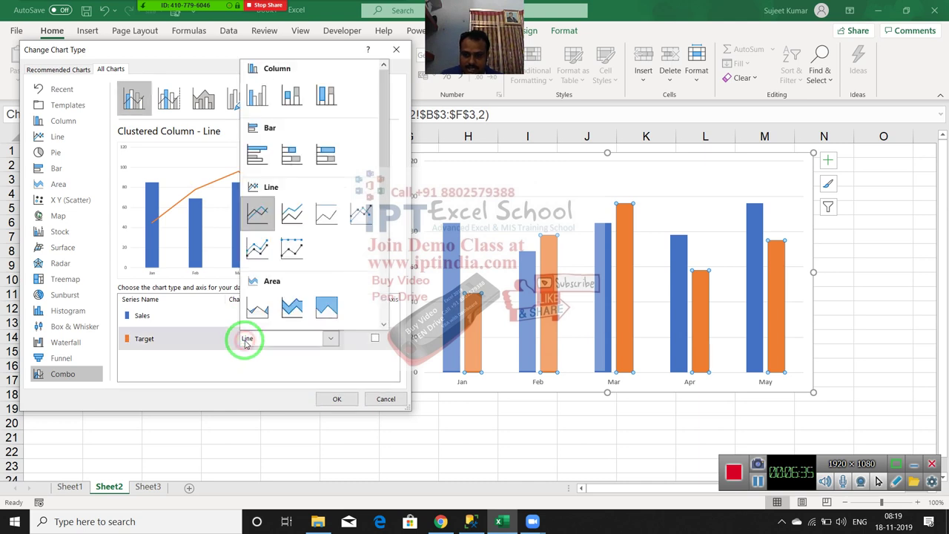
click(362, 213)
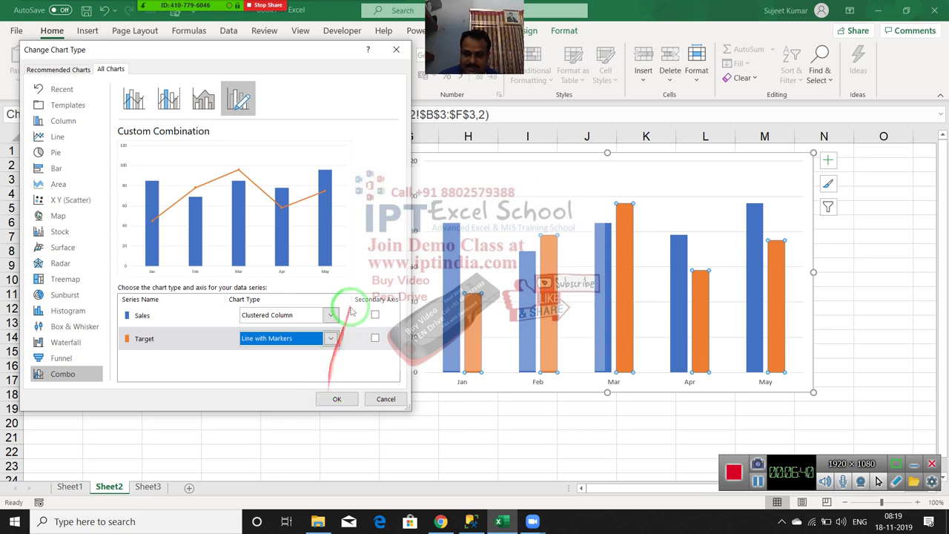
click(338, 401)
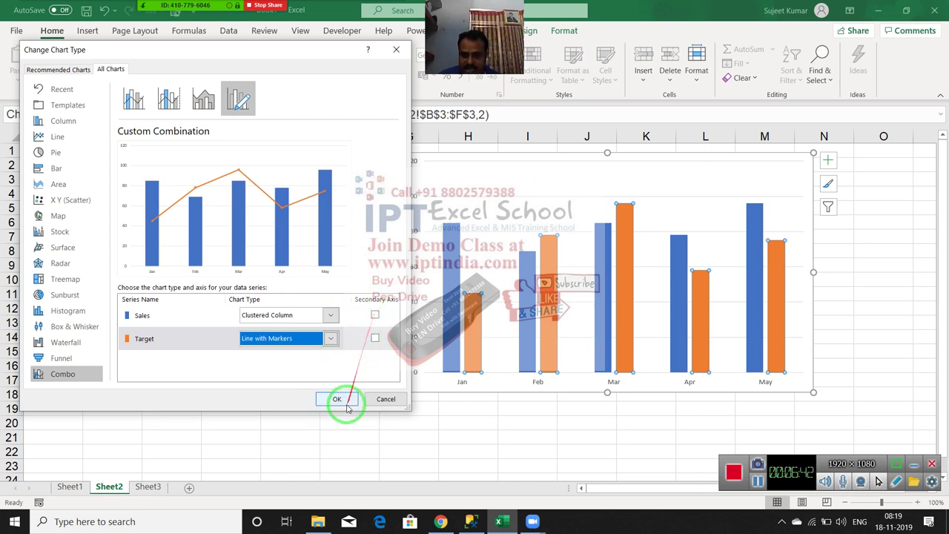
Step: Confirm the combo chart, then copy Sheet2's Month and Sales rows A1:F2 into Sheet3
click(343, 403)
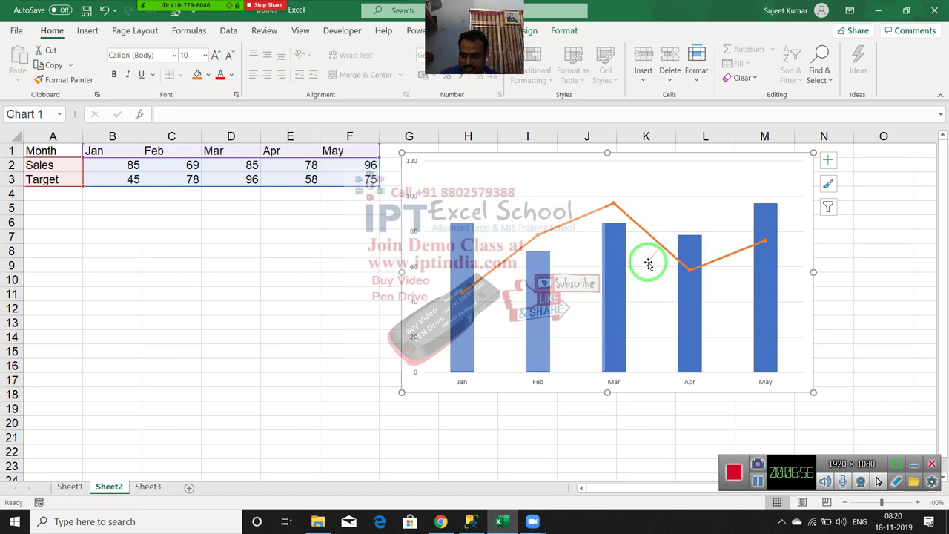
click(205, 307)
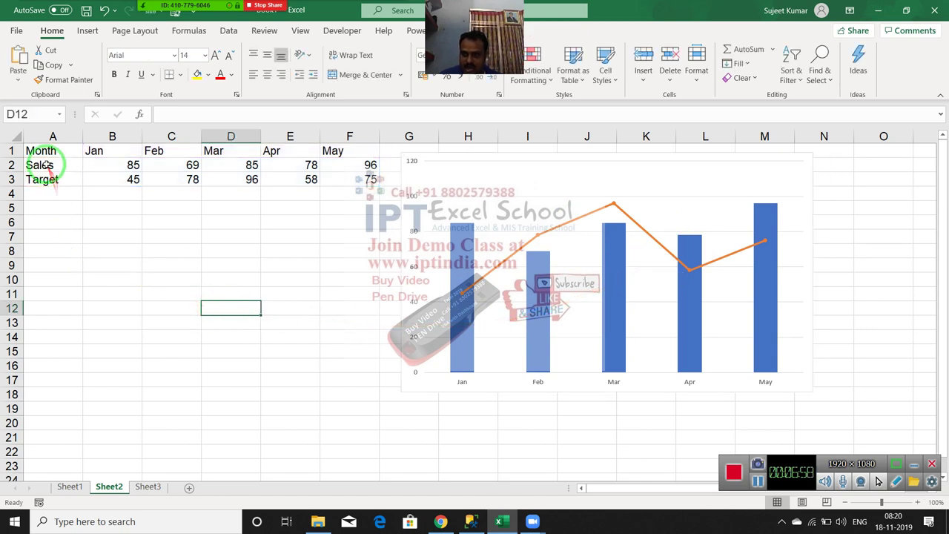
mouse_move(47, 150)
mouse_down()
mouse_move(211, 150)
mouse_move(330, 169)
mouse_up()
key(ctrl+c)
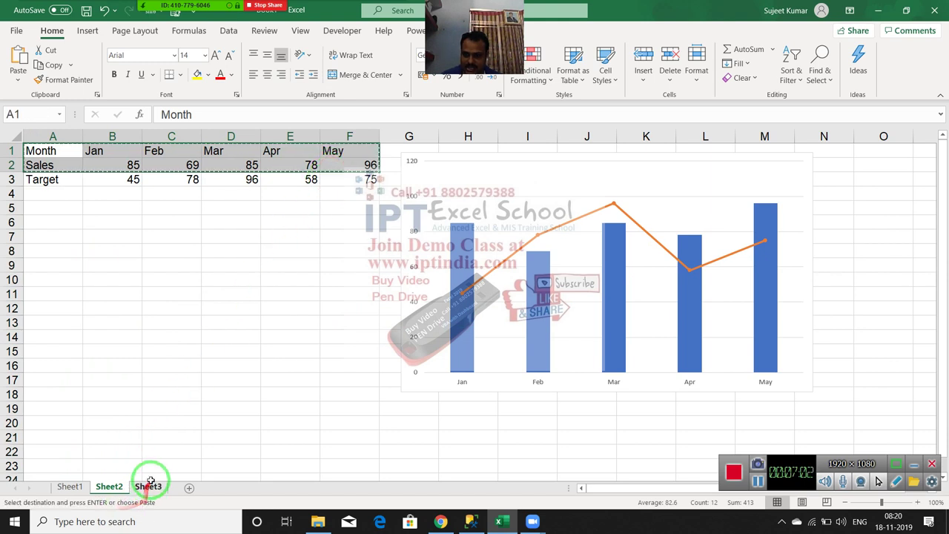
click(148, 487)
key(ctrl+v)
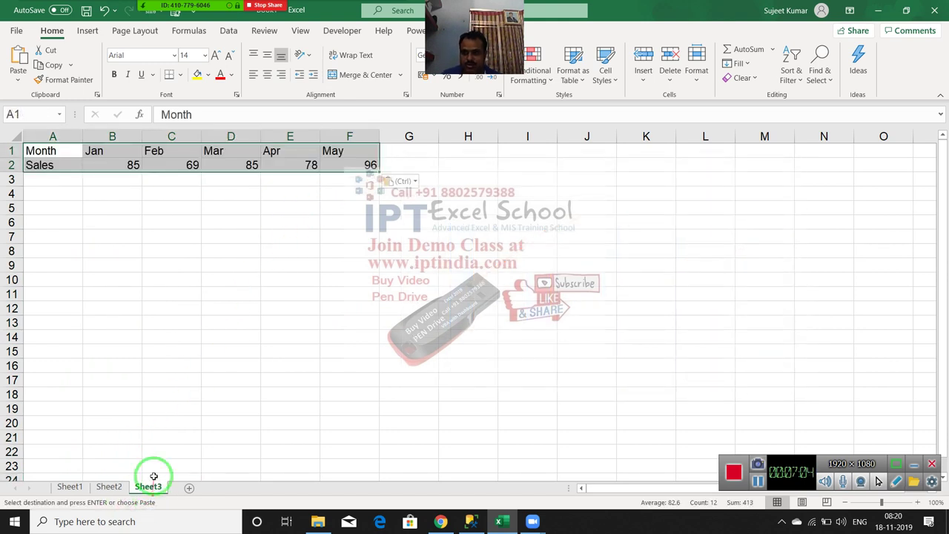
click(59, 183)
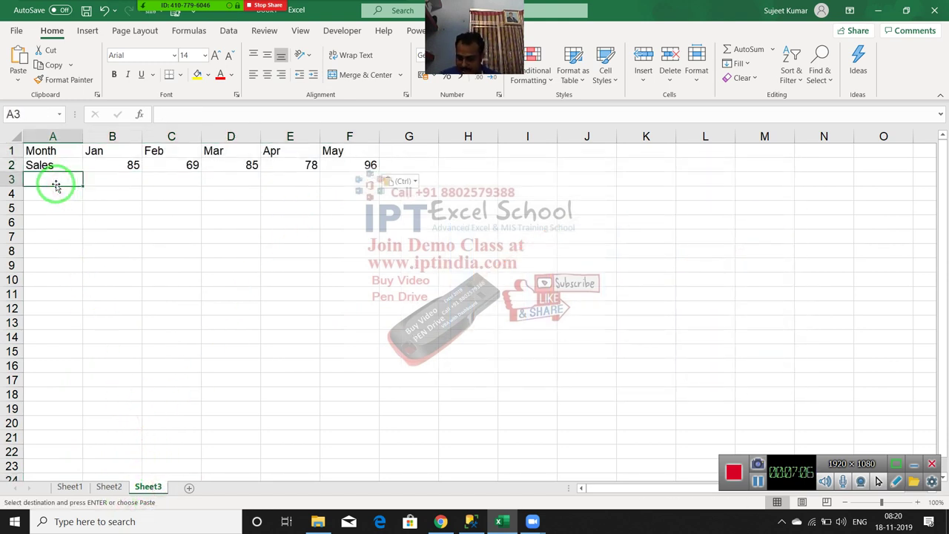
Step: Label A3 as Target and enter 50% as January's target in B3
text(Target)
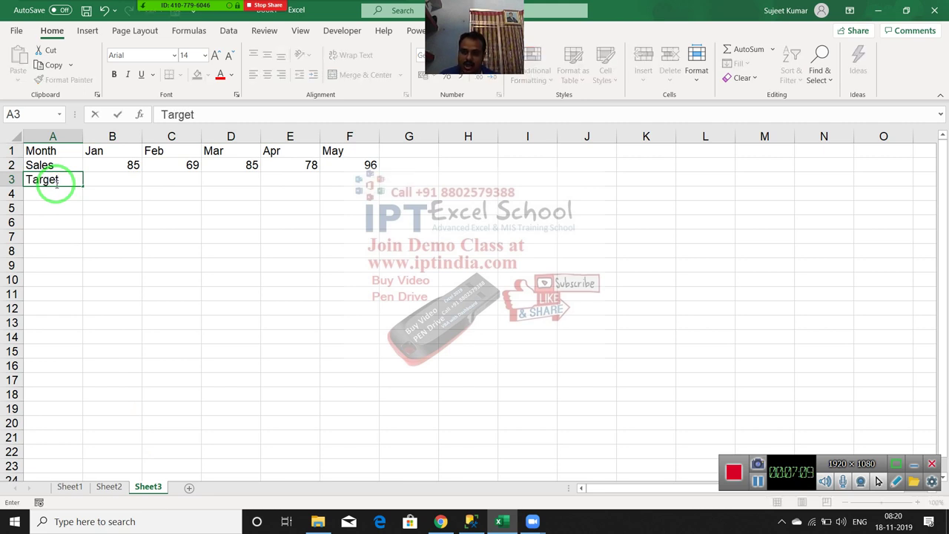
key(Tab)
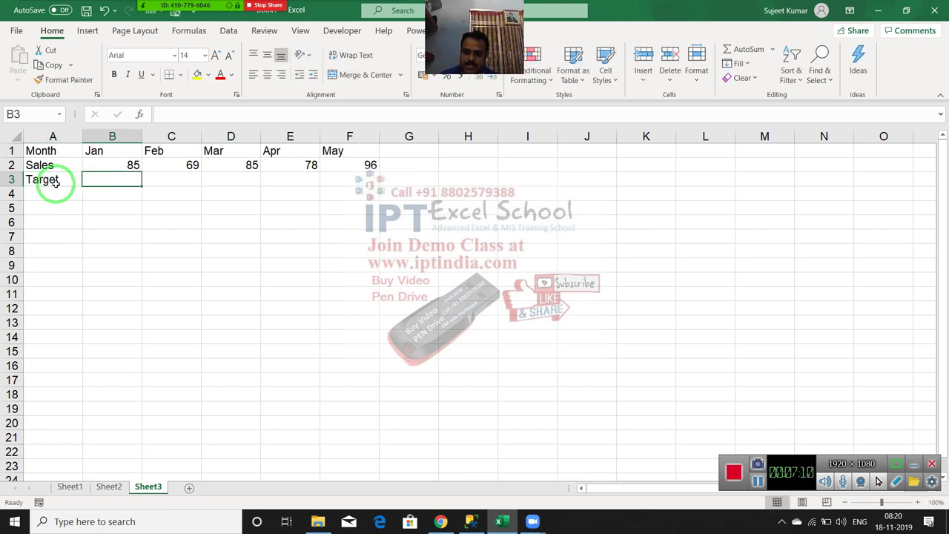
text(5)
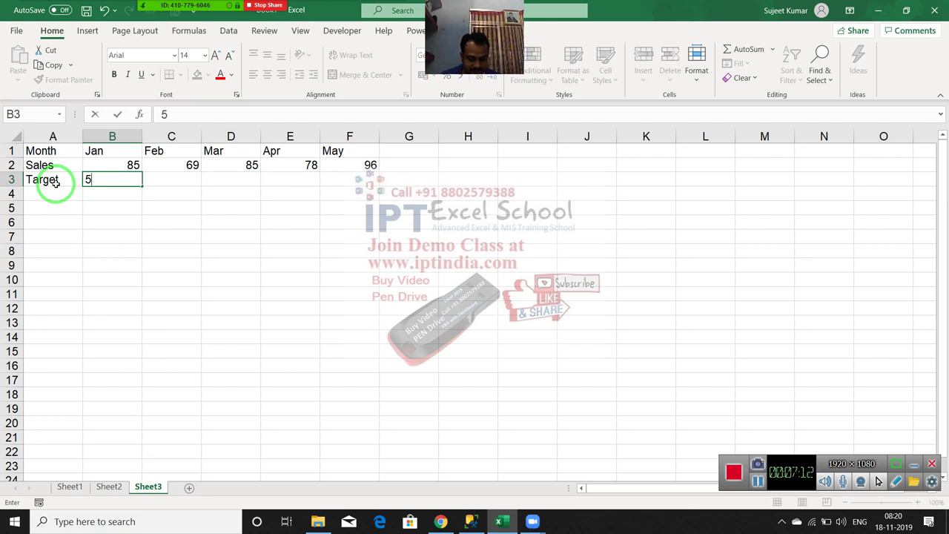
key(Return)
key(Right)
key(Right)
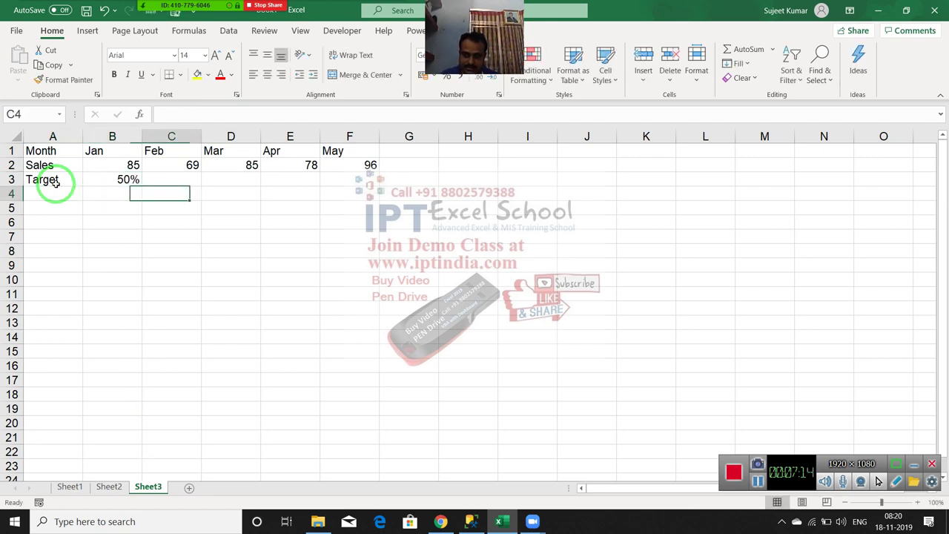
key(Up)
Step: Enter the February–May targets 75%, 98%, 45% and 65% in C3:F3
text(7)
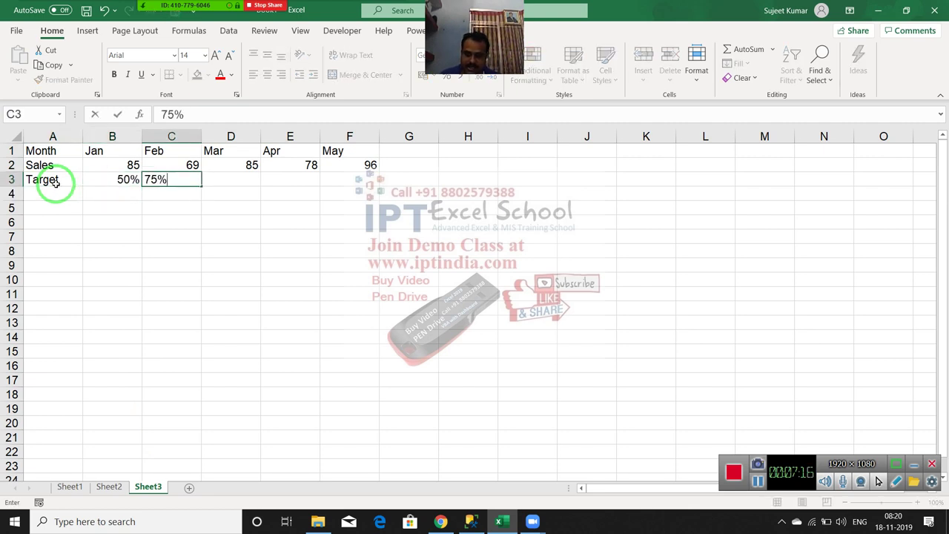
key(Tab)
text(9)
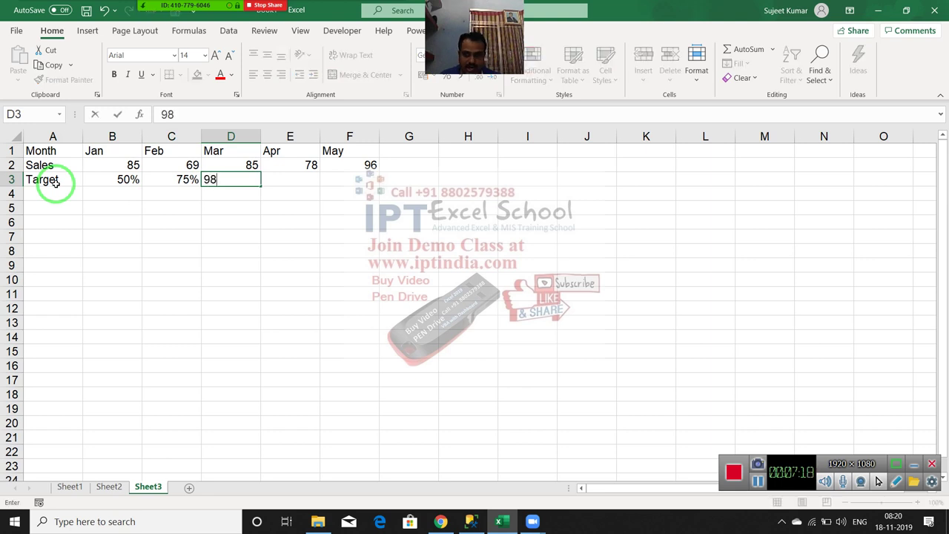
key(Tab)
text(4)
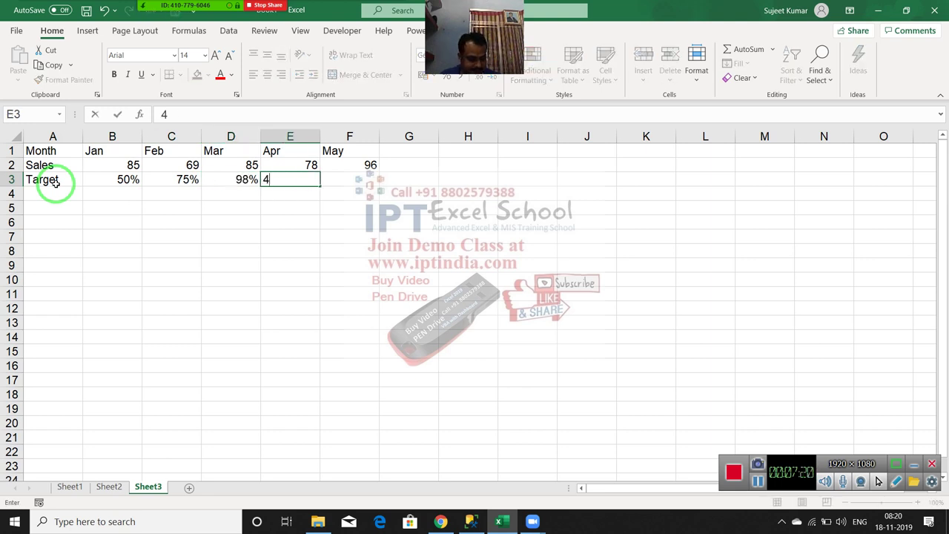
key(Tab)
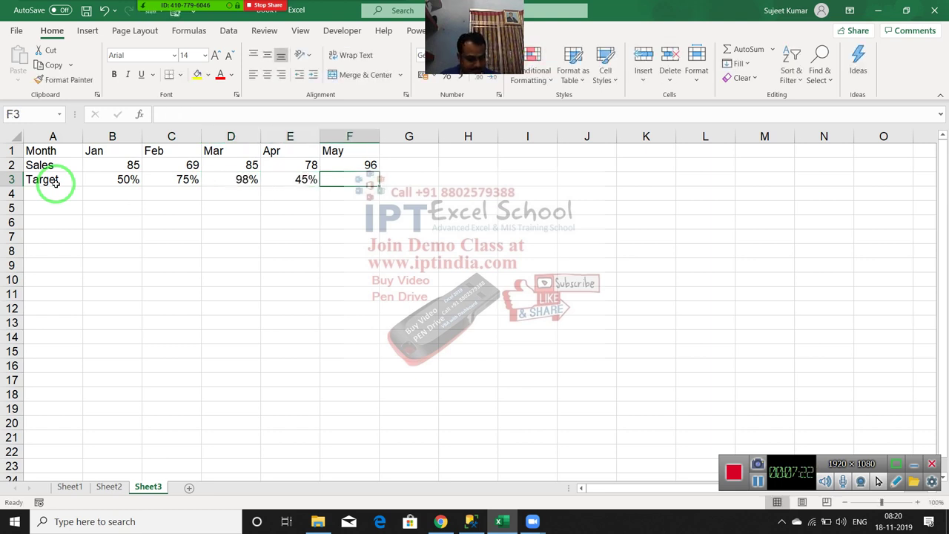
text(65)
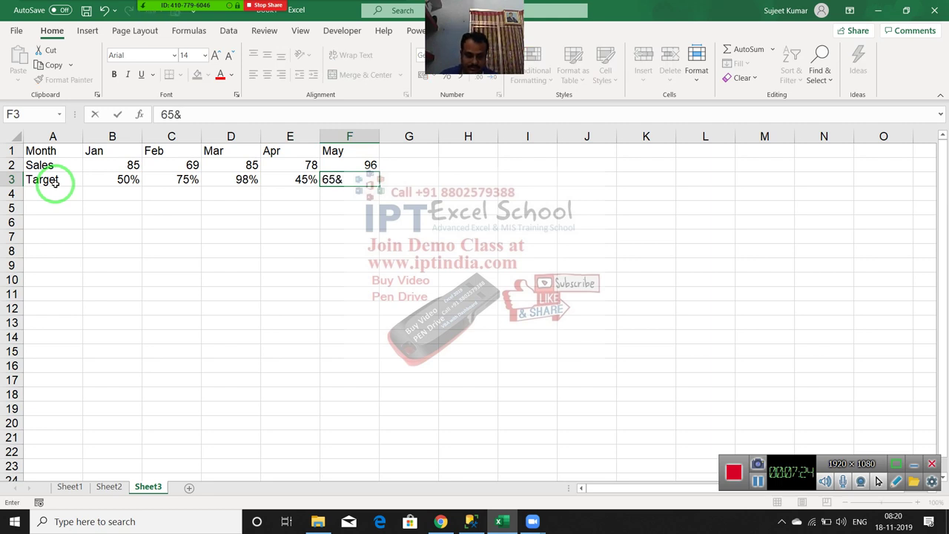
key(Return)
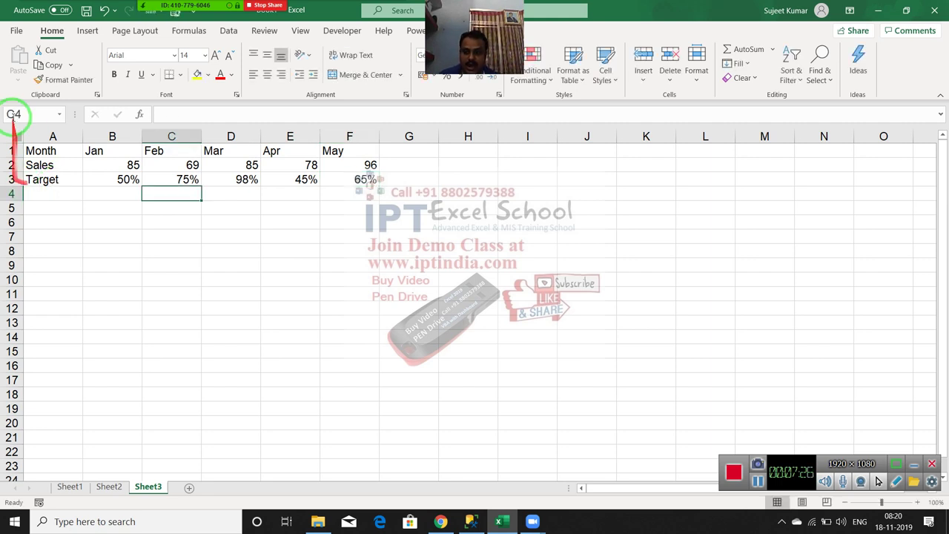
Step: Insert a clustered column chart of the Month, Sales and Target rows, placed below the data and enlarged
drag(37, 150, 358, 181)
click(88, 30)
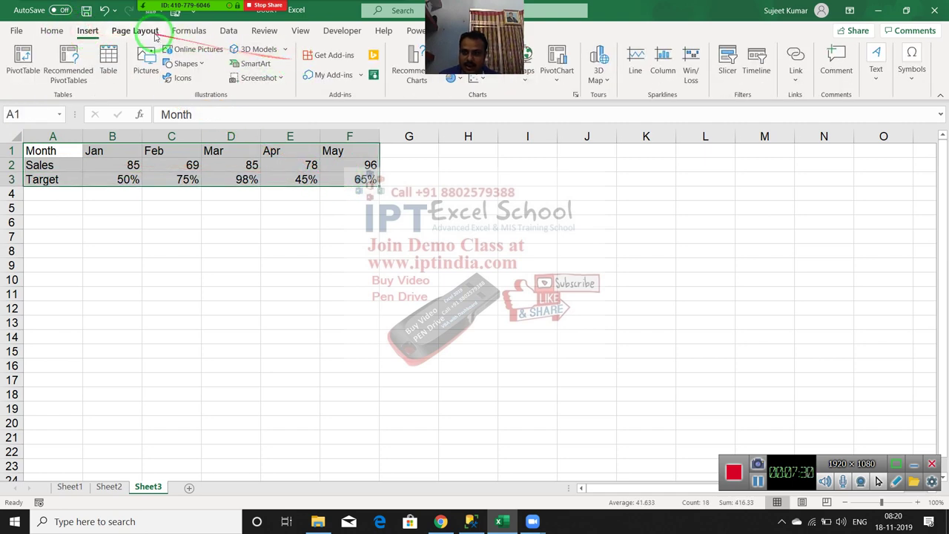
click(451, 60)
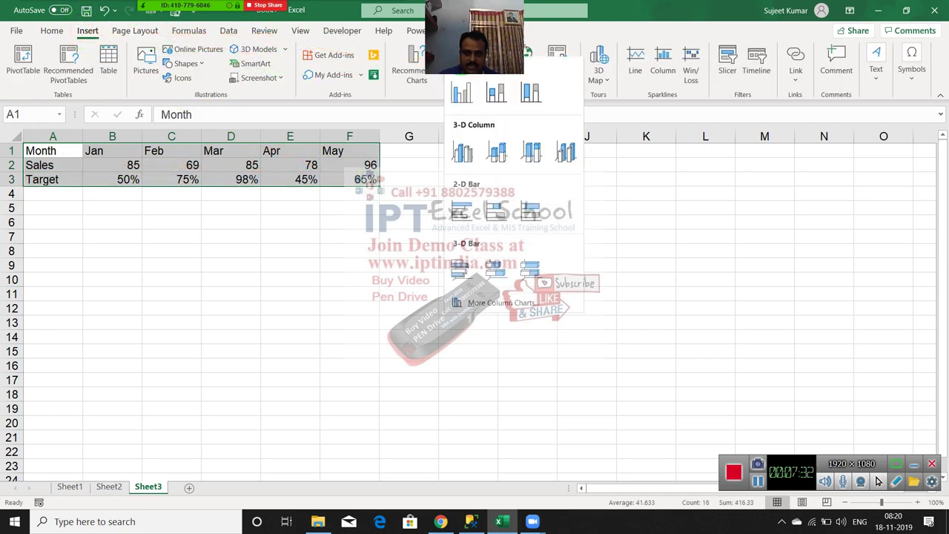
click(460, 148)
mouse_move(429, 92)
mouse_down()
mouse_move(373, 261)
mouse_move(251, 221)
mouse_up()
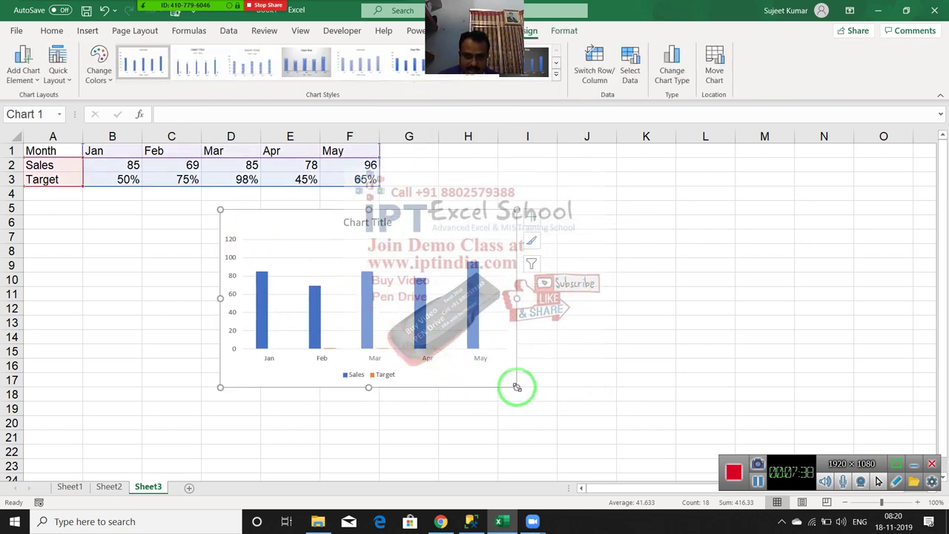
drag(517, 387, 594, 403)
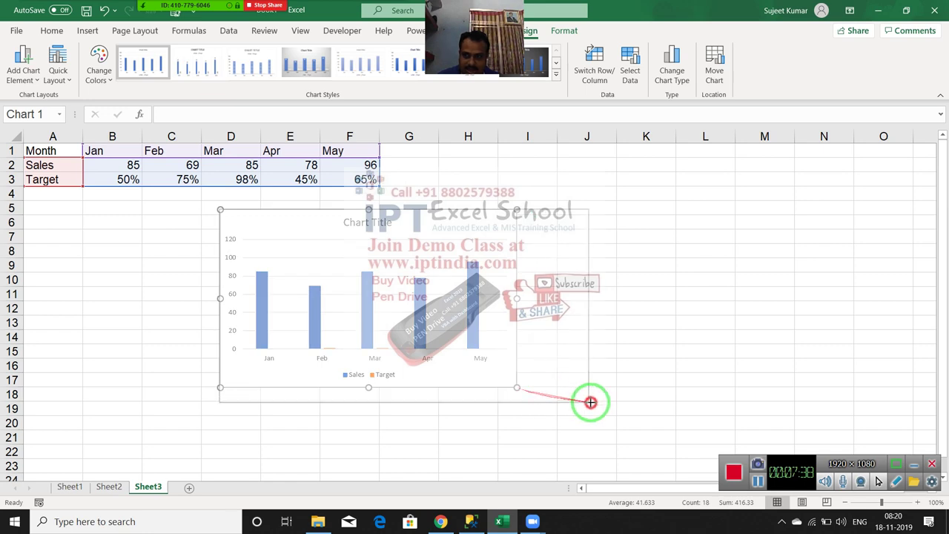
click(127, 168)
Step: Check B3's number format and keep January's target displayed as 50%
click(124, 178)
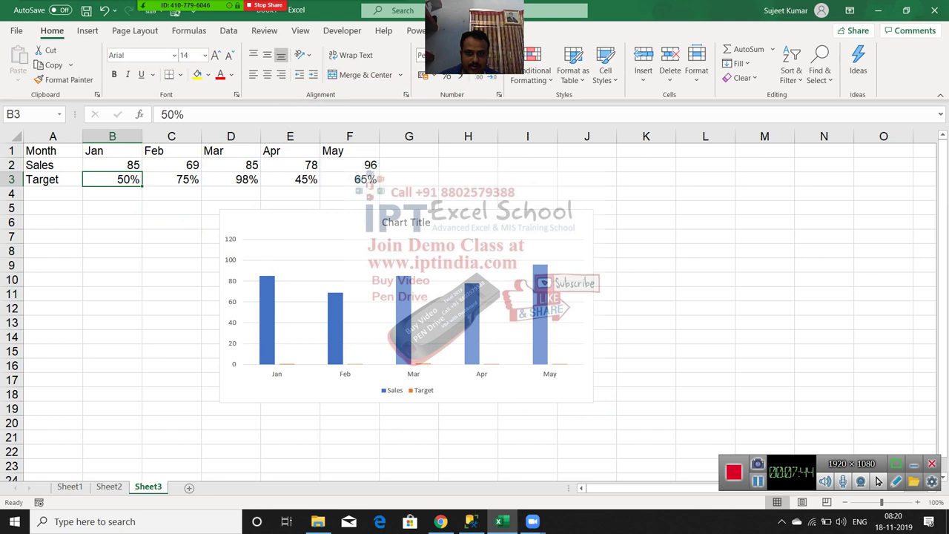
click(489, 55)
click(475, 87)
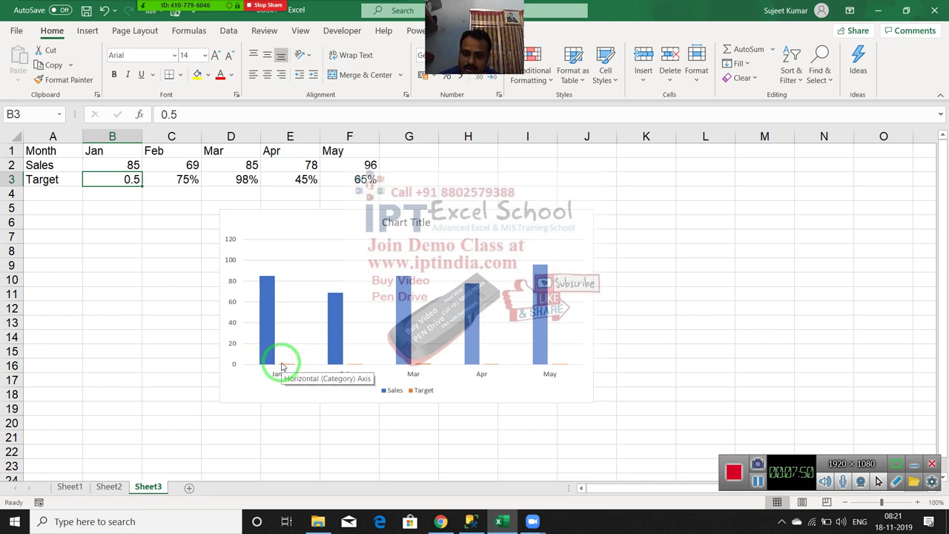
mouse_move(276, 364)
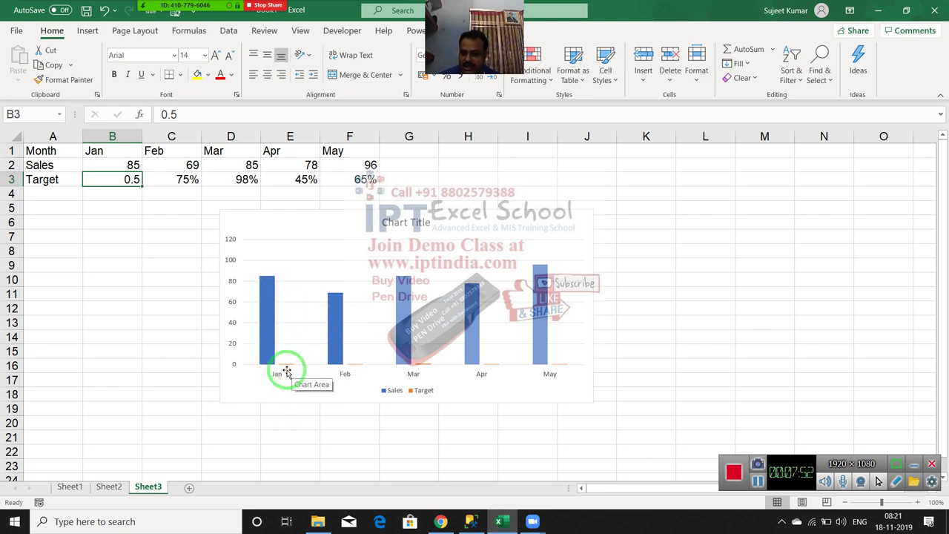
key(ctrl+z)
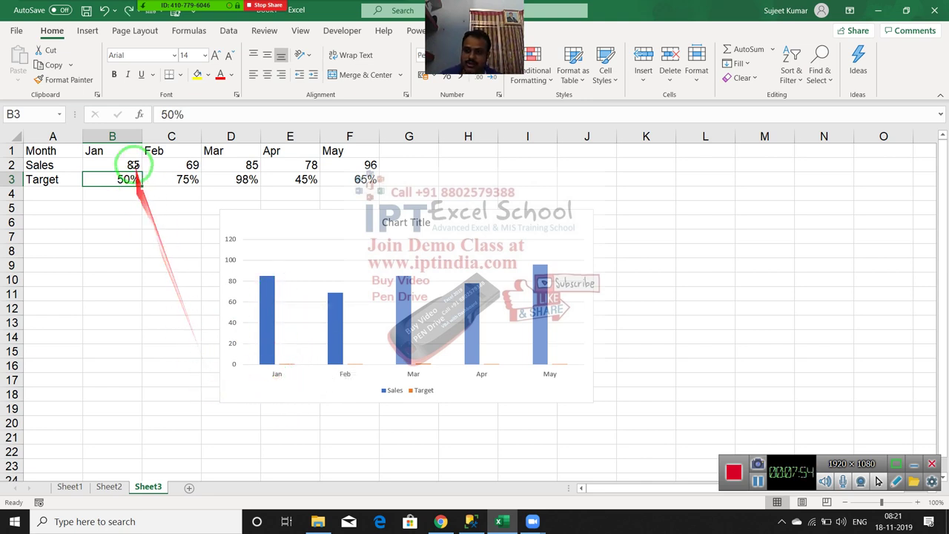
click(133, 163)
click(126, 185)
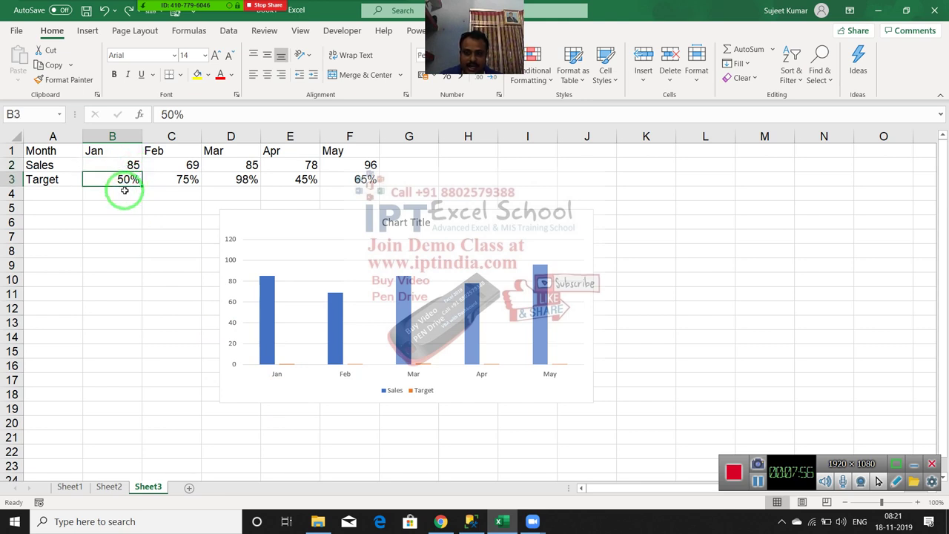
Step: Change the chart to a Combo with Sales as columns and Target as a line on the secondary axis
right_click(342, 326)
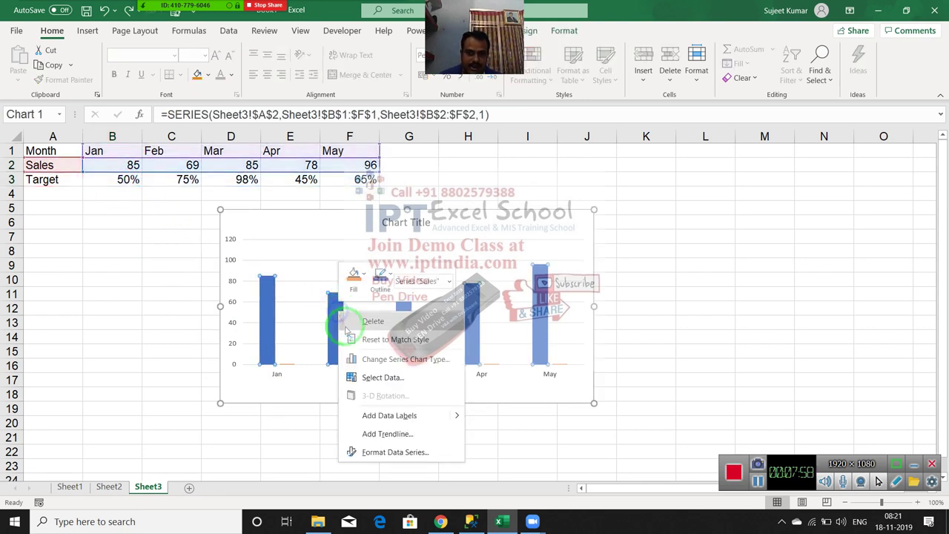
click(393, 359)
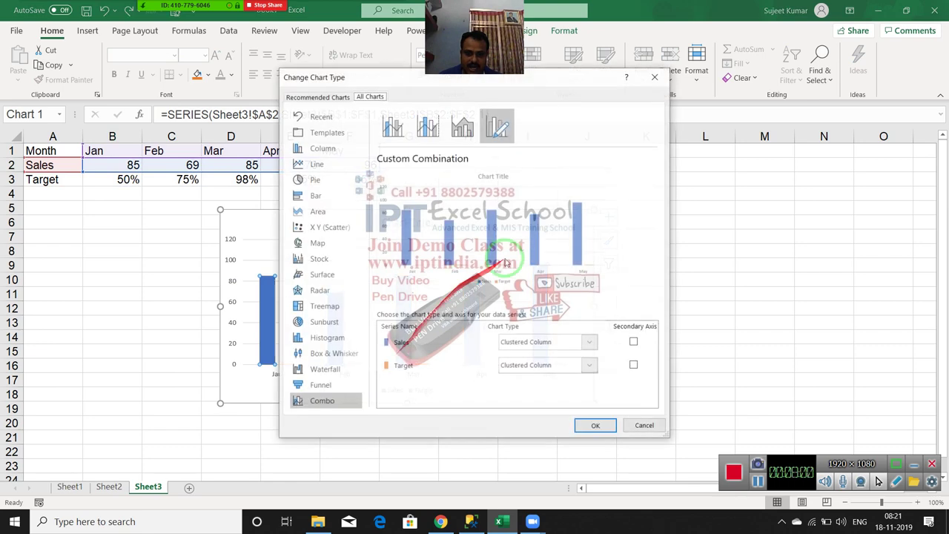
drag(519, 80, 793, 44)
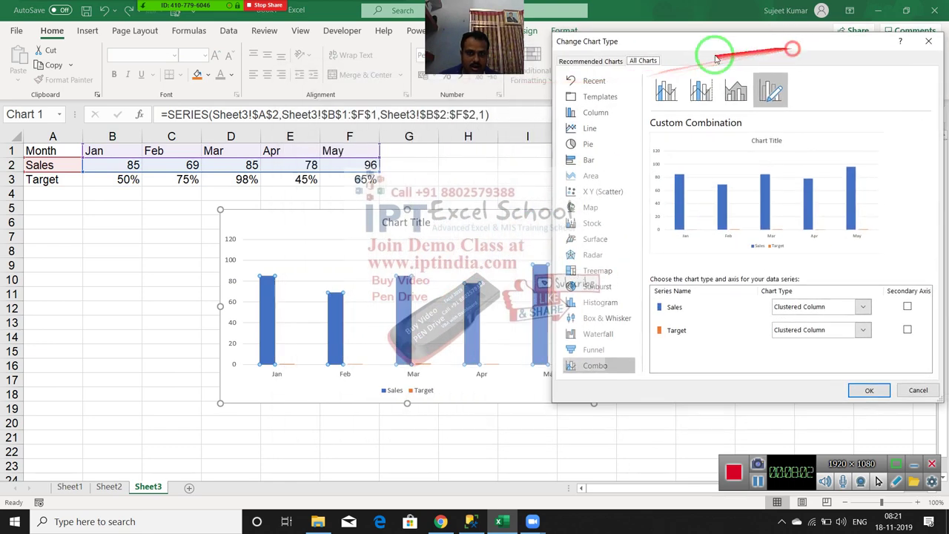
click(666, 89)
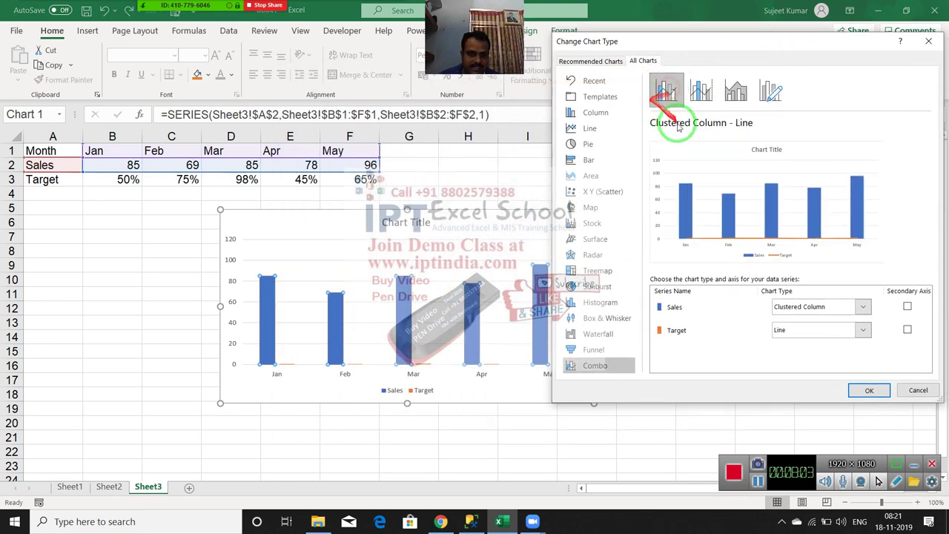
click(792, 339)
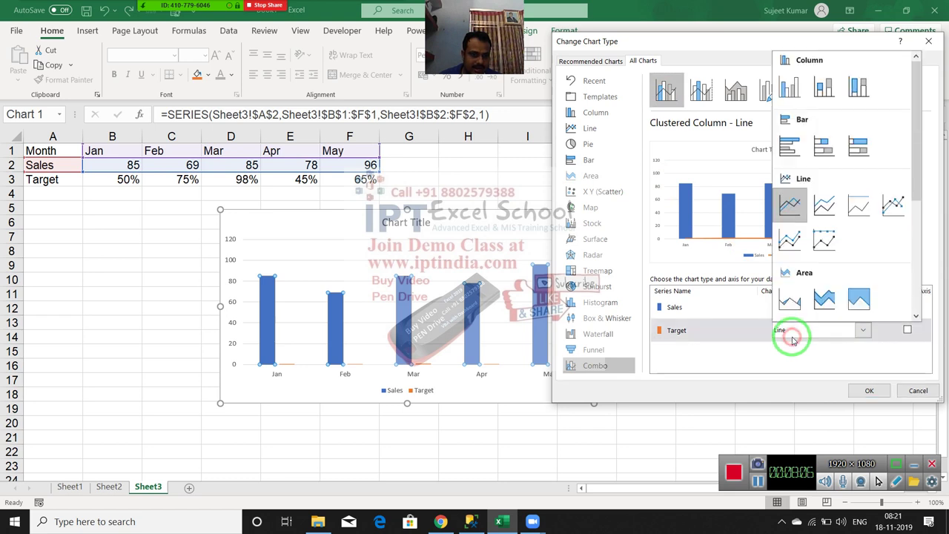
click(791, 338)
click(791, 338)
click(791, 339)
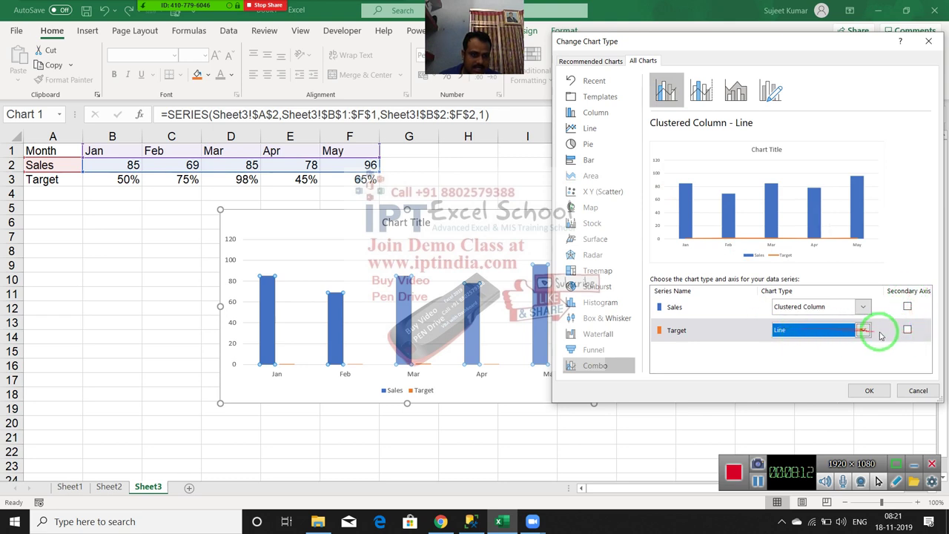
click(906, 330)
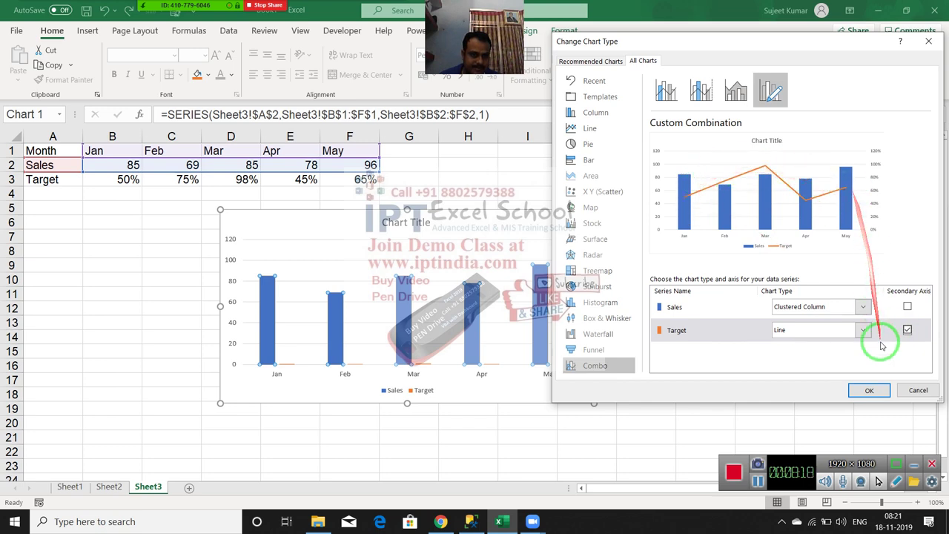
click(869, 389)
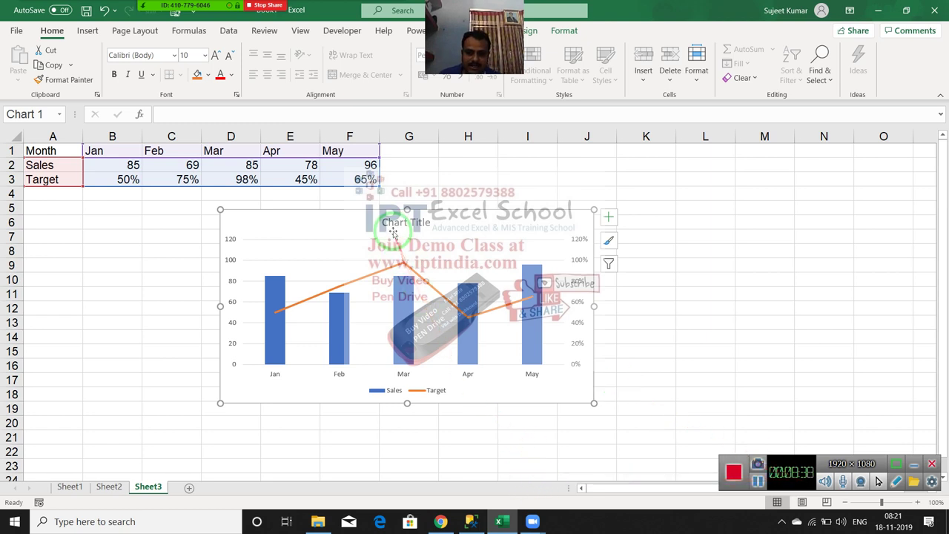
Step: Add a new Sheet4 with the headings Month in A1 and Sales in B1
click(190, 490)
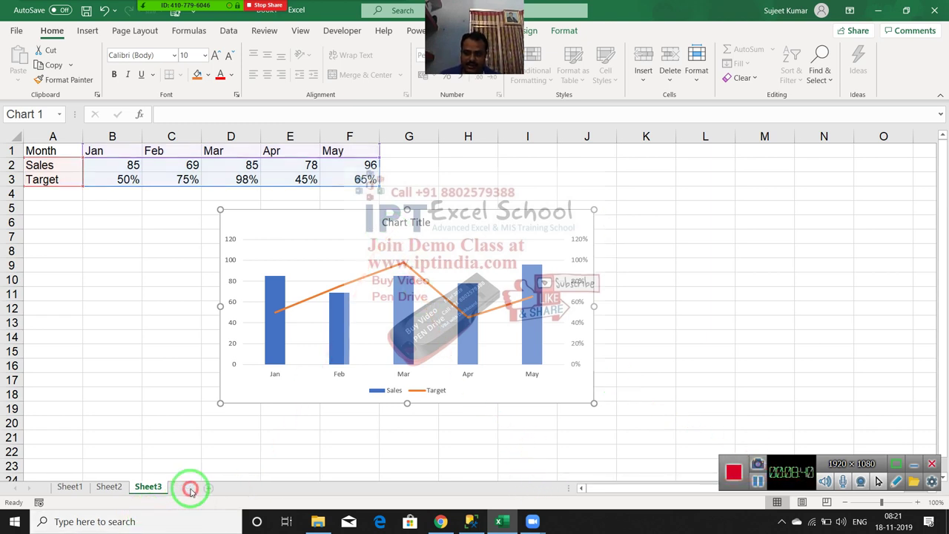
click(67, 163)
click(66, 148)
text(Month)
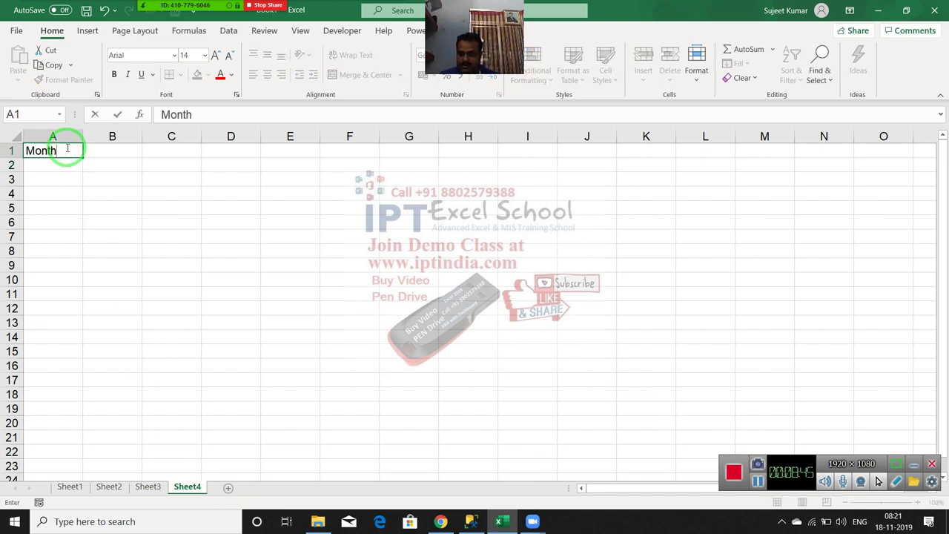
key(Tab)
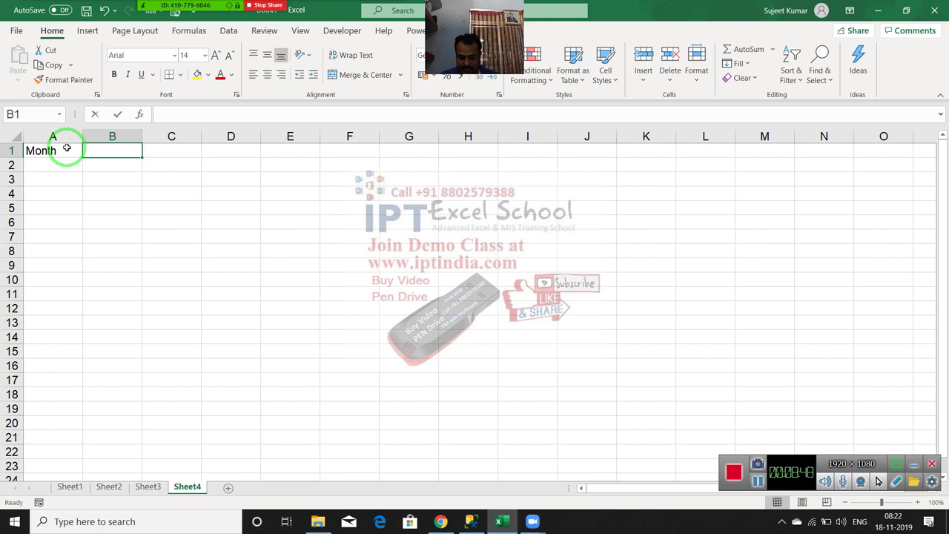
text(Mothly SAles)
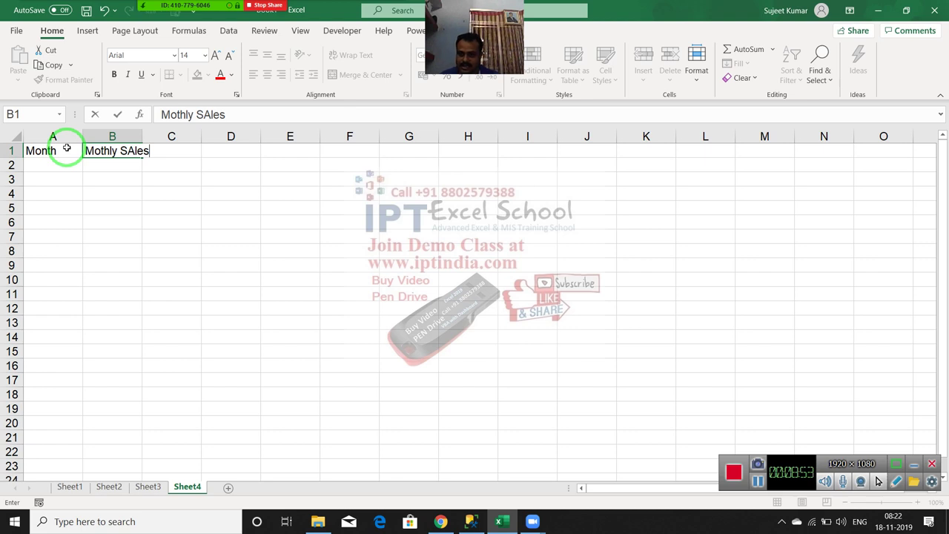
key(Escape)
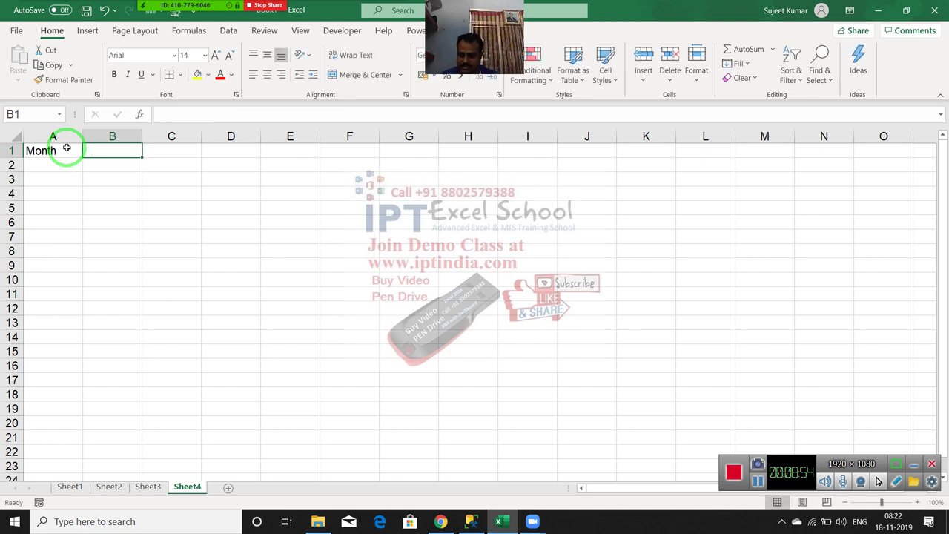
text(Sales)
key(Return)
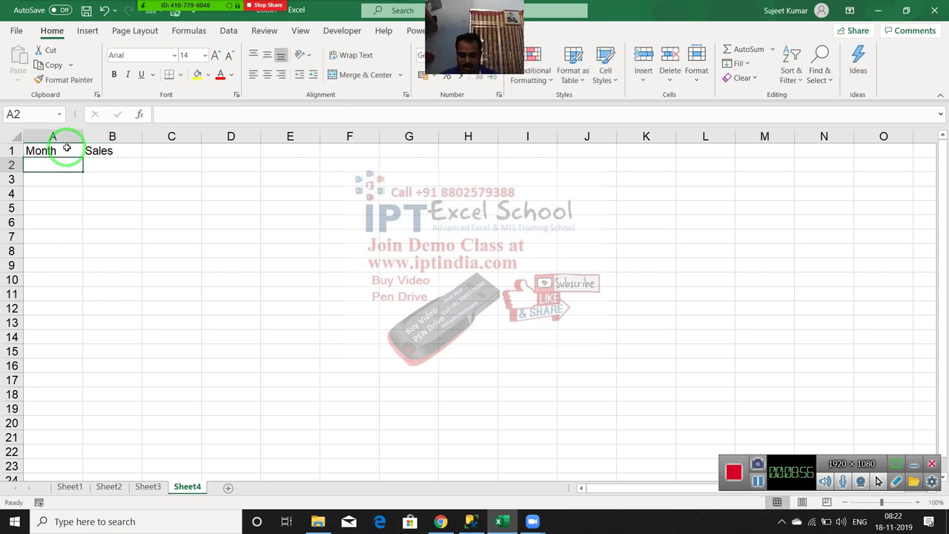
Step: Enter Jan in A2 and fill the months Feb through Jun down to A7
text(Month)
key(Return)
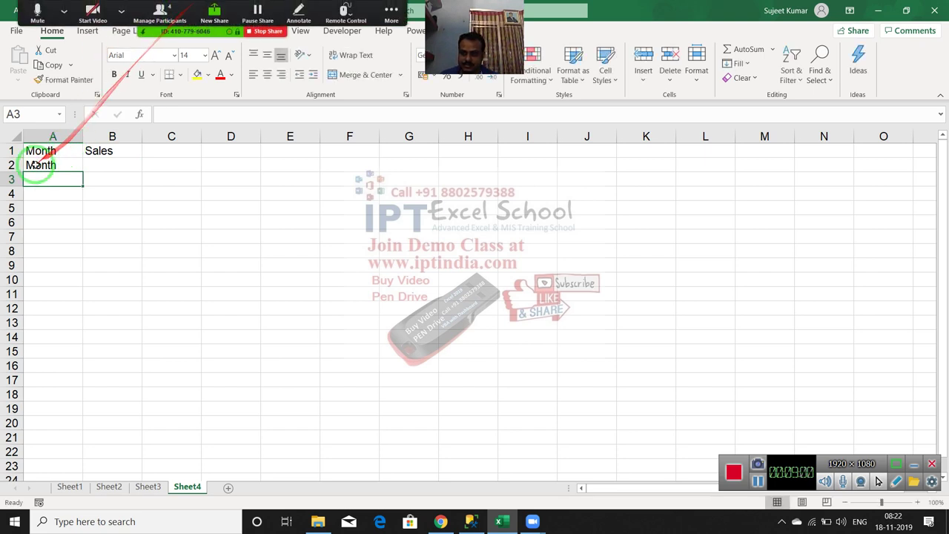
click(51, 165)
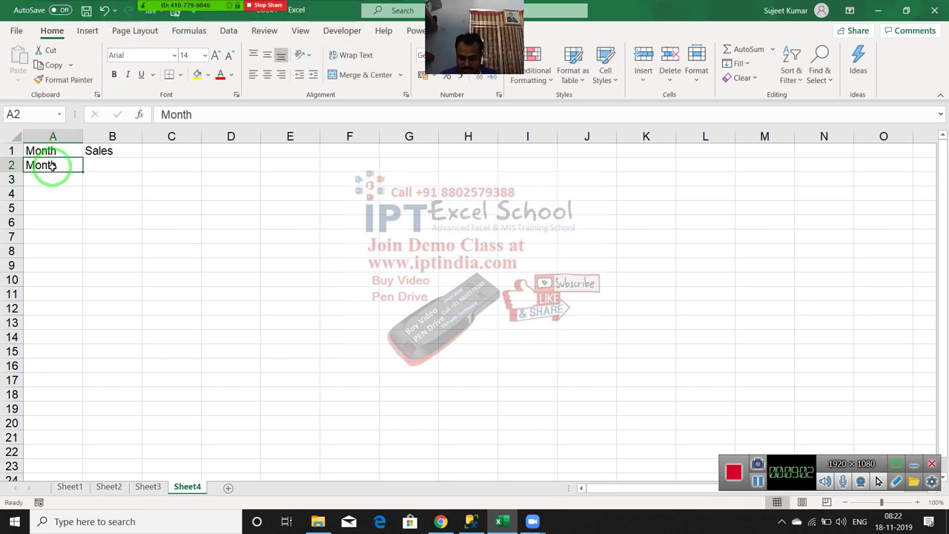
text(Jan)
key(Return)
click(51, 165)
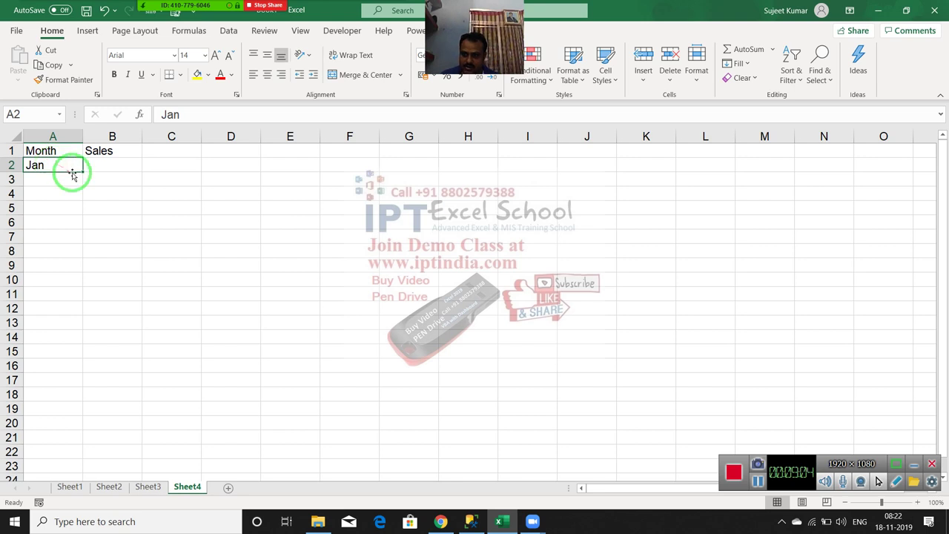
drag(82, 171, 77, 239)
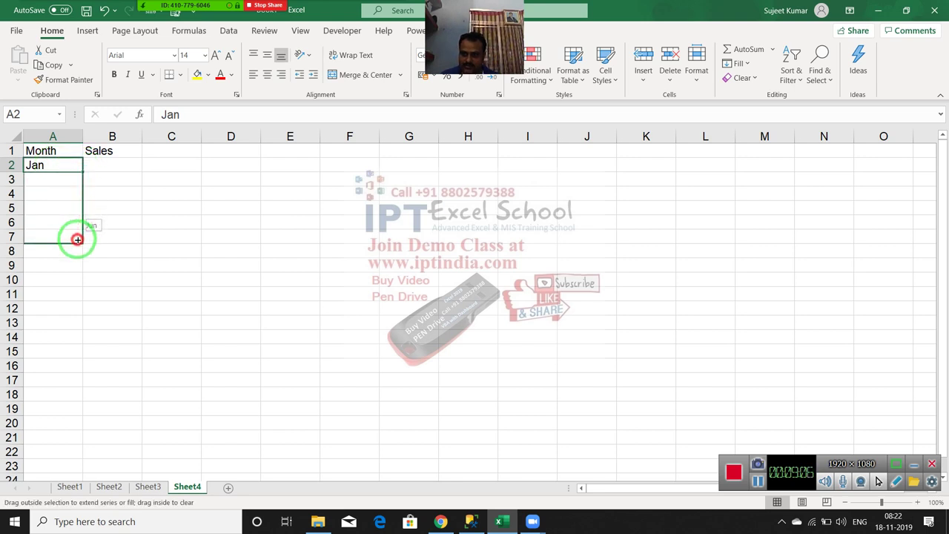
Step: Enter the sales figures 85, 36, 85, 45, 69, 96 in column B and select the table A1:B7
click(110, 165)
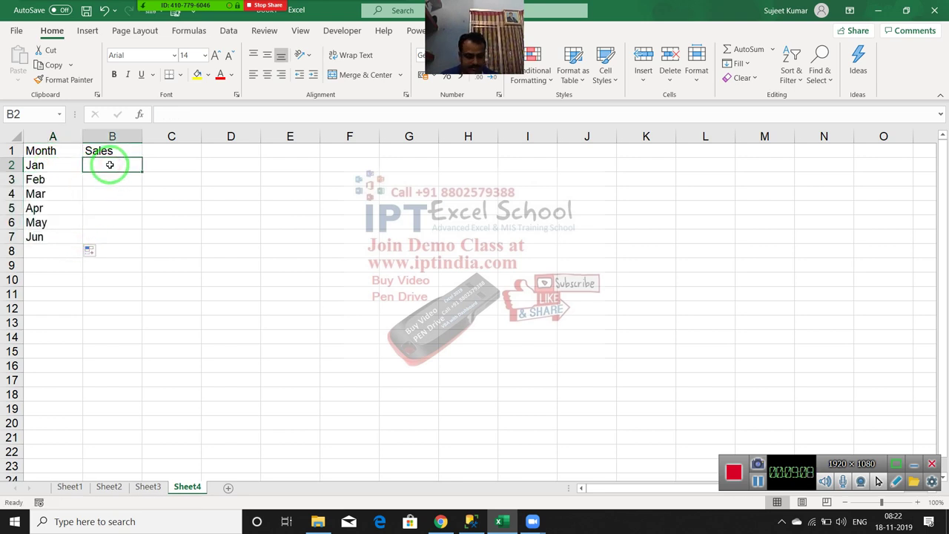
text(85)
key(Return)
text(36)
key(Return)
text(85)
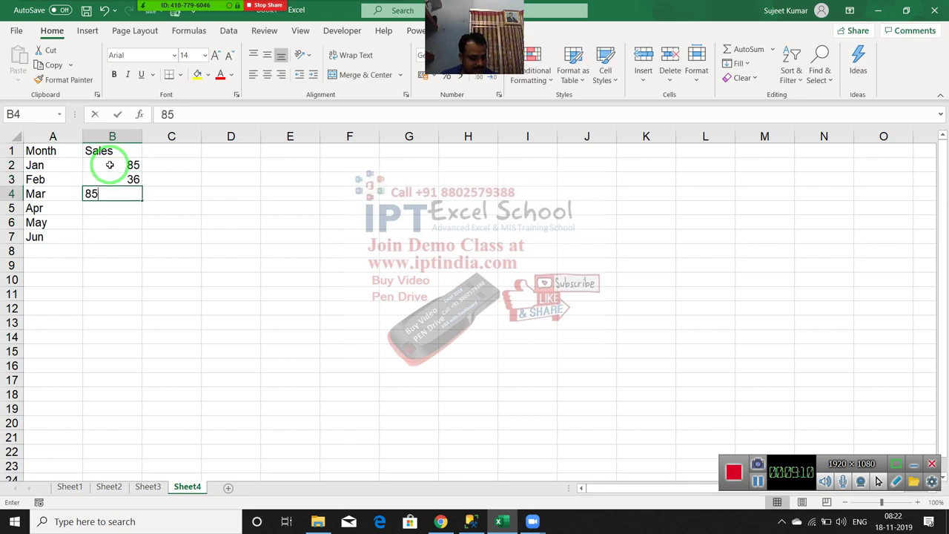
key(Return)
text(45)
key(Return)
key(Return)
text(96)
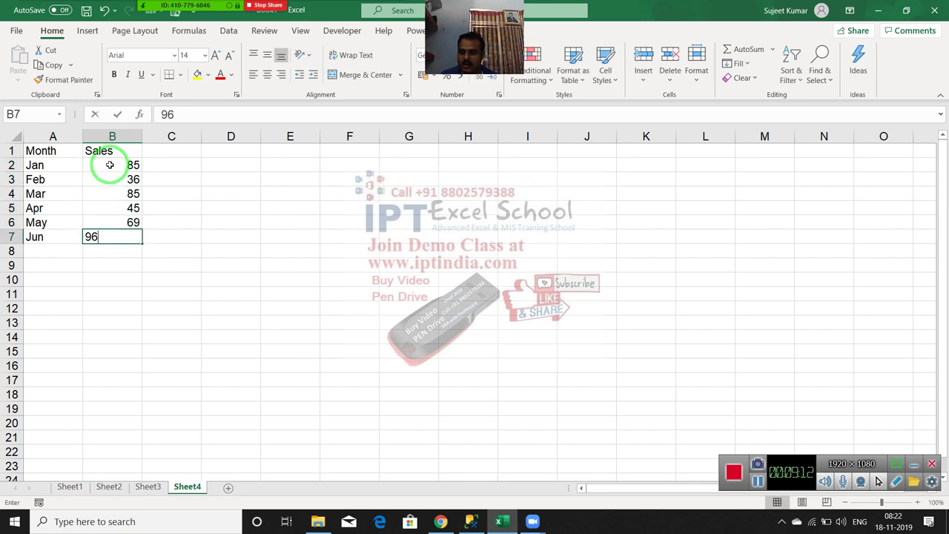
click(148, 149)
click(53, 138)
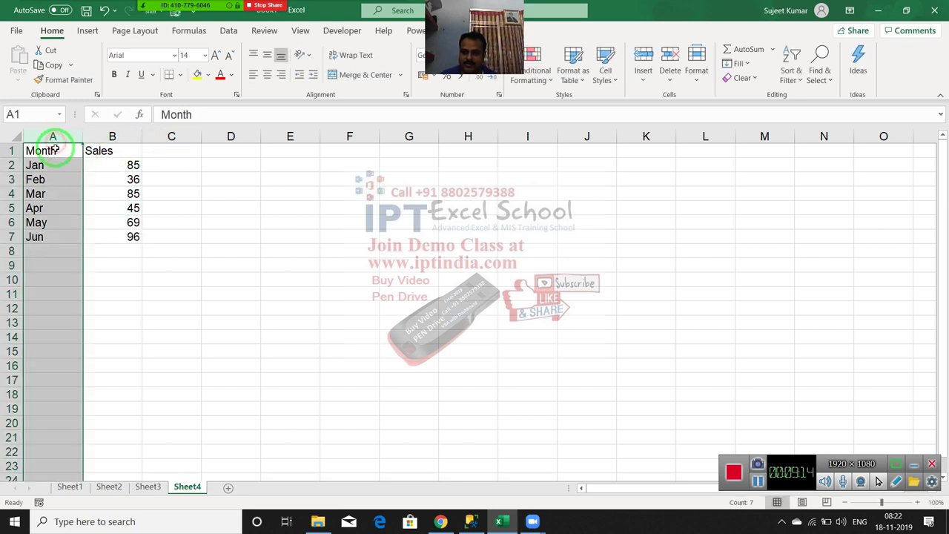
drag(46, 151, 110, 236)
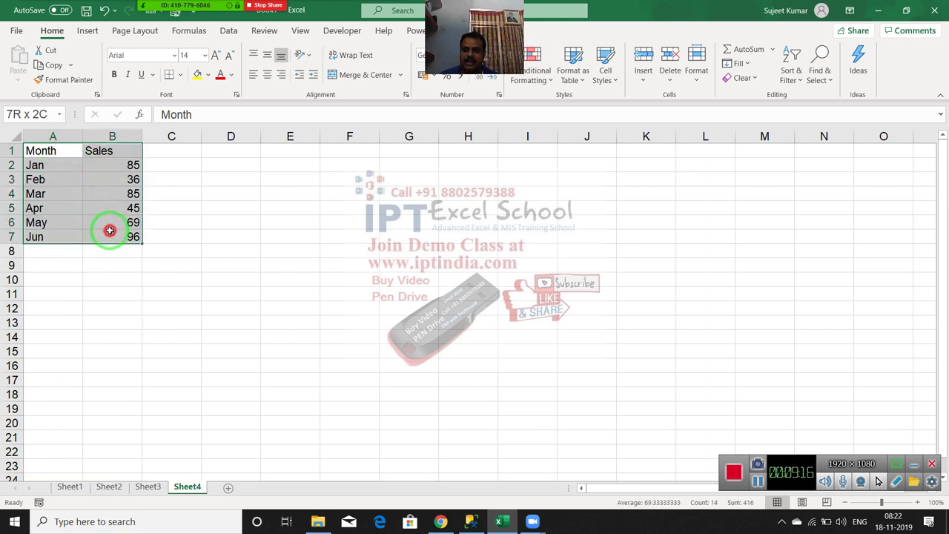
Step: Insert a 2-D pie chart of the Month/Sales table, move it beside the table and enlarge it
click(87, 31)
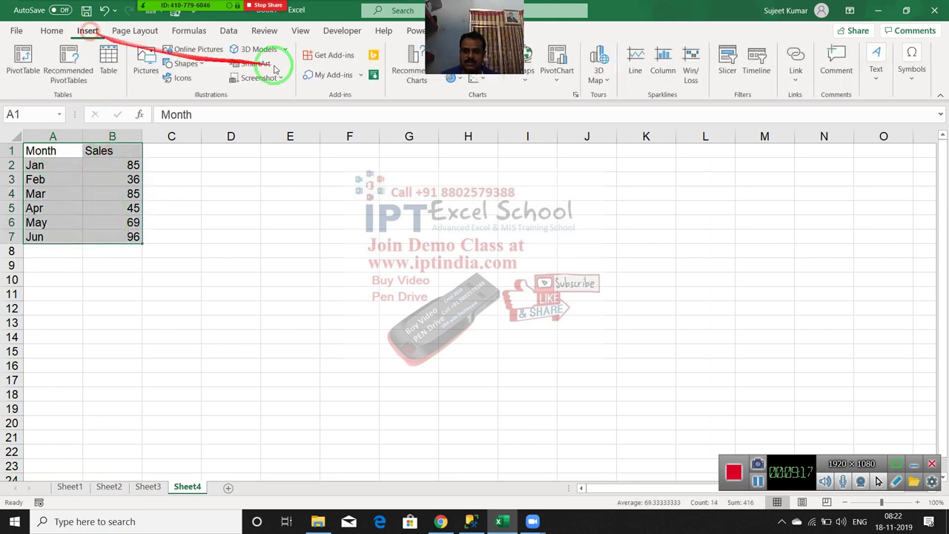
click(454, 79)
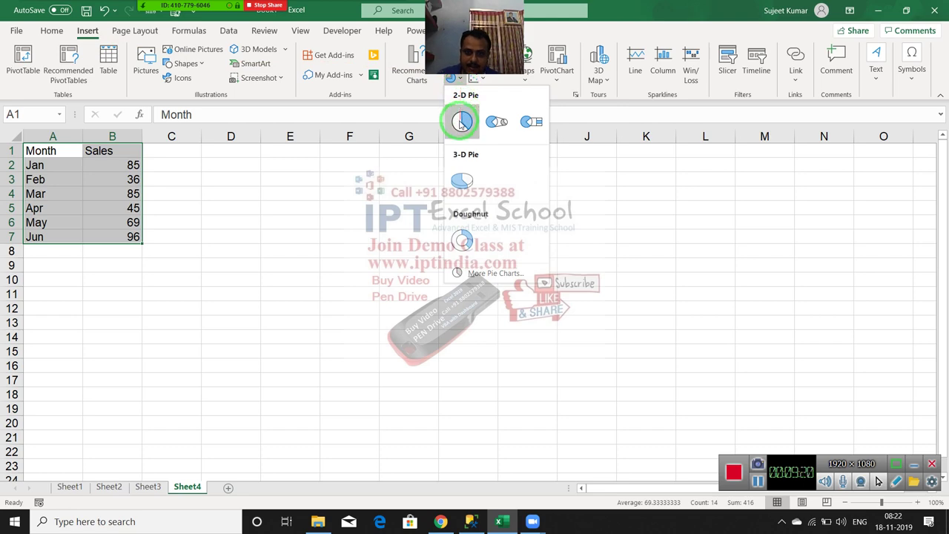
click(462, 121)
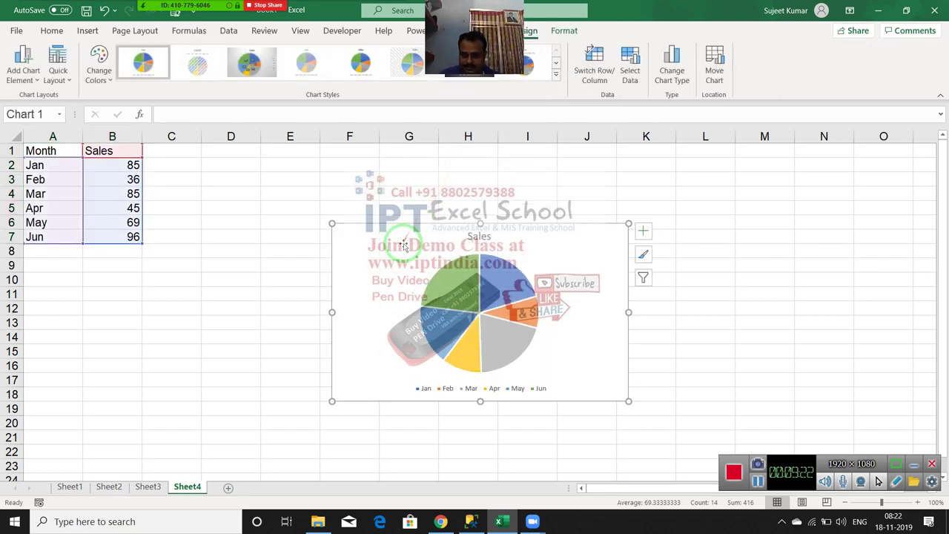
drag(417, 216, 324, 181)
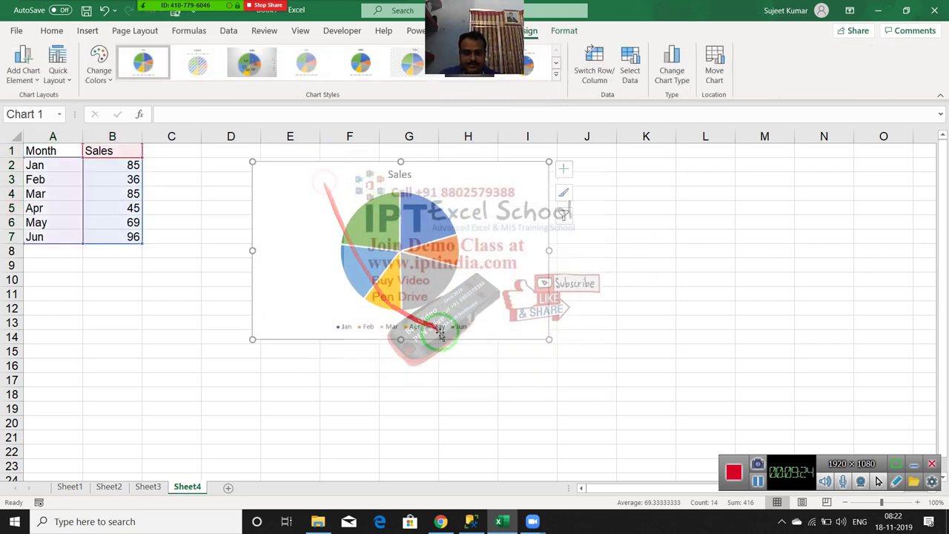
drag(553, 343, 598, 384)
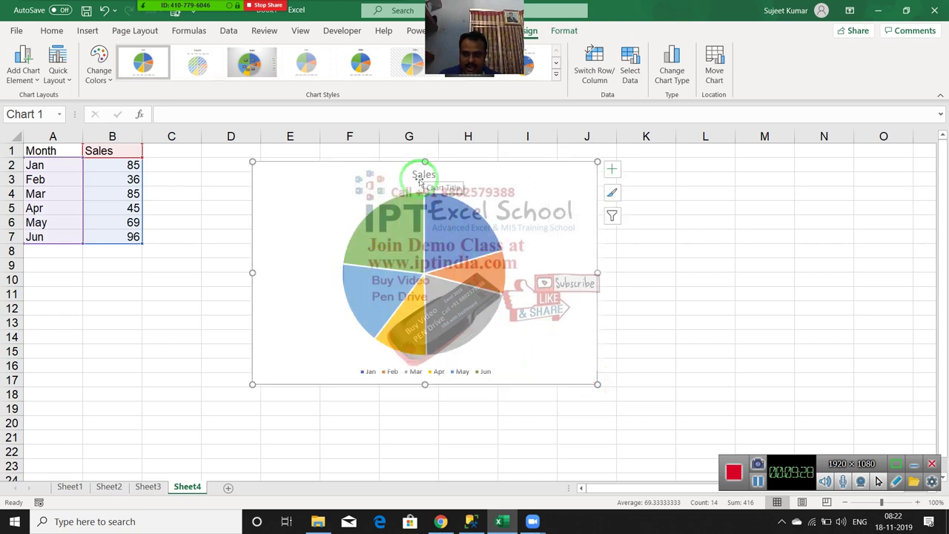
click(179, 152)
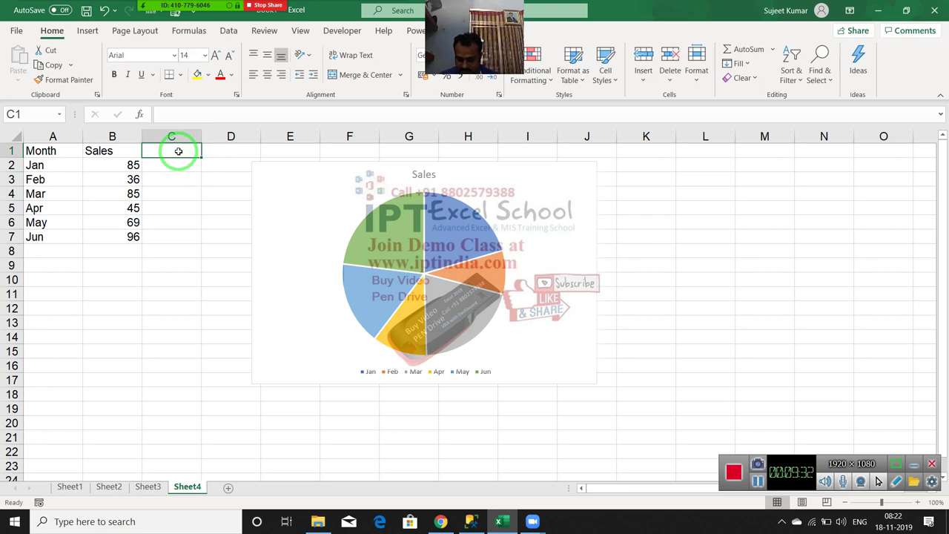
Step: Enter the heading 'Monthly Sales Report 2019' in cell C1
text(Monthly Sales Report 2019)
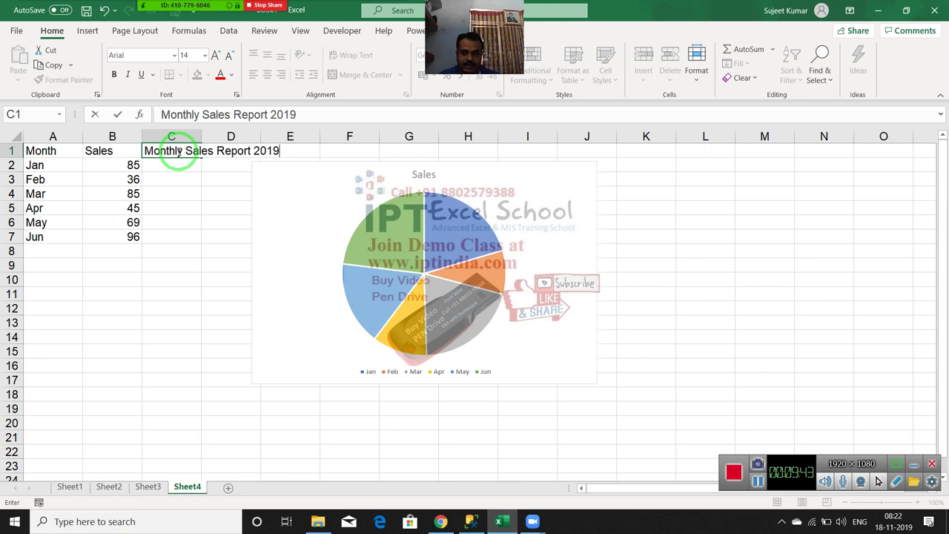
key(Return)
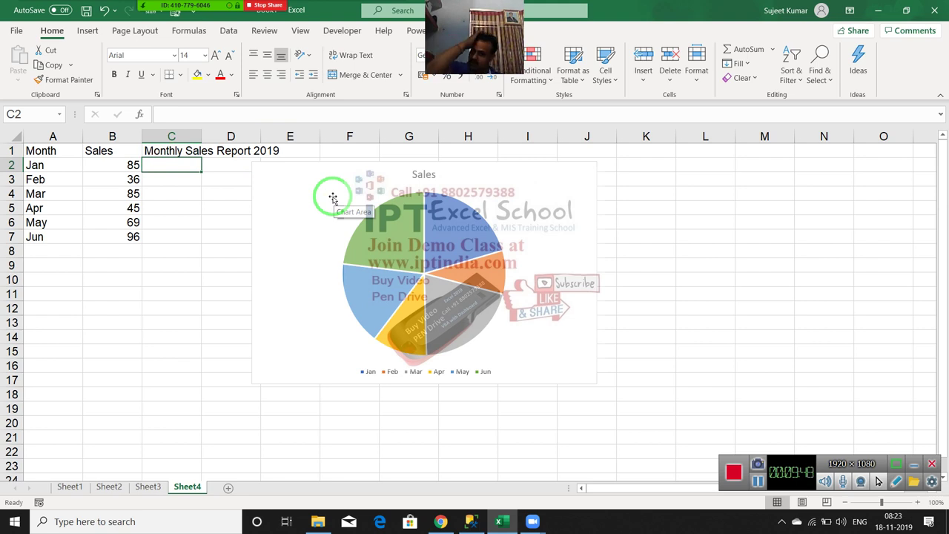
drag(382, 224, 560, 281)
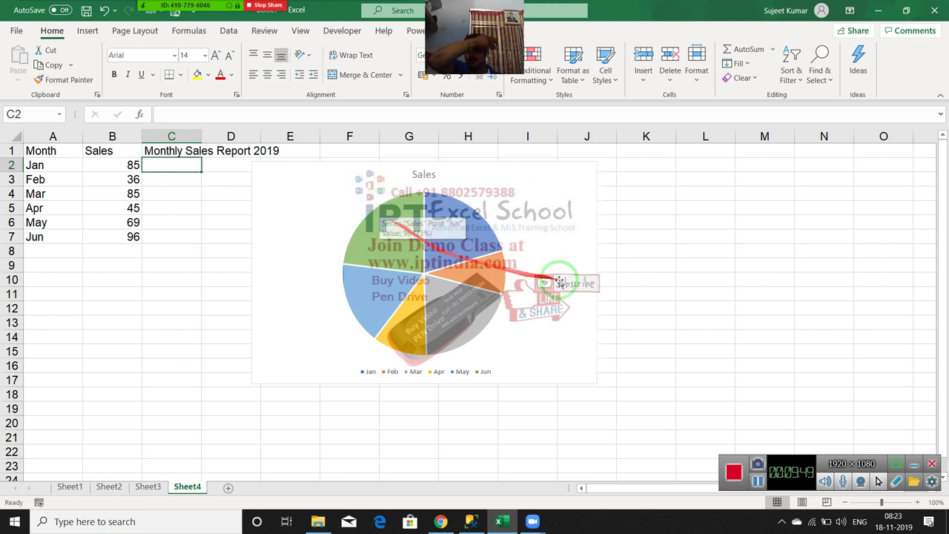
Step: Set the pie chart's Sales series name to cell C1 via Select Data, titling it Monthly Sales Report 2019
right_click(584, 241)
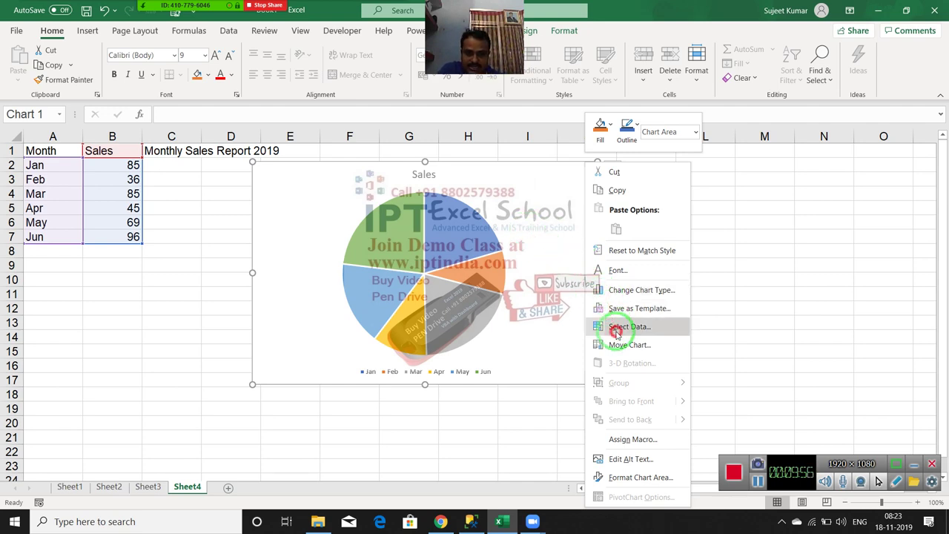
click(616, 328)
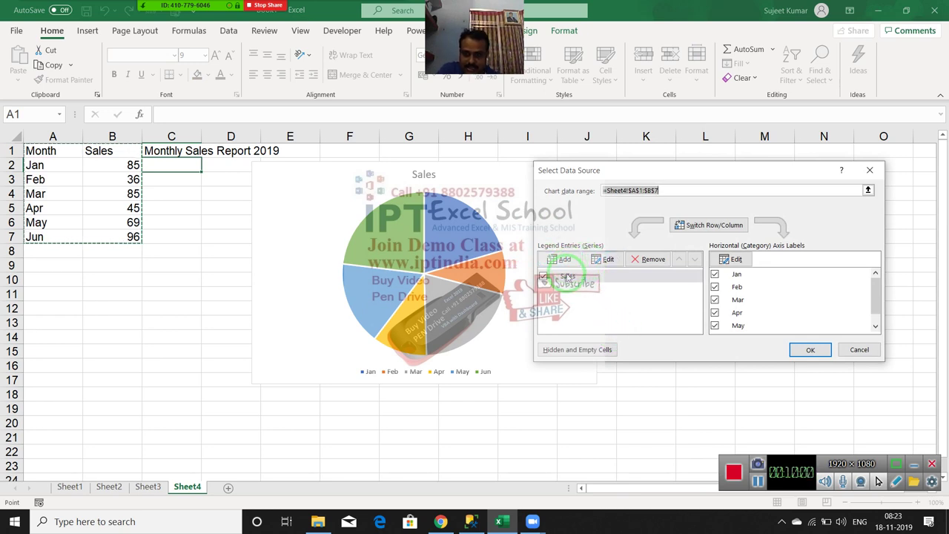
click(602, 259)
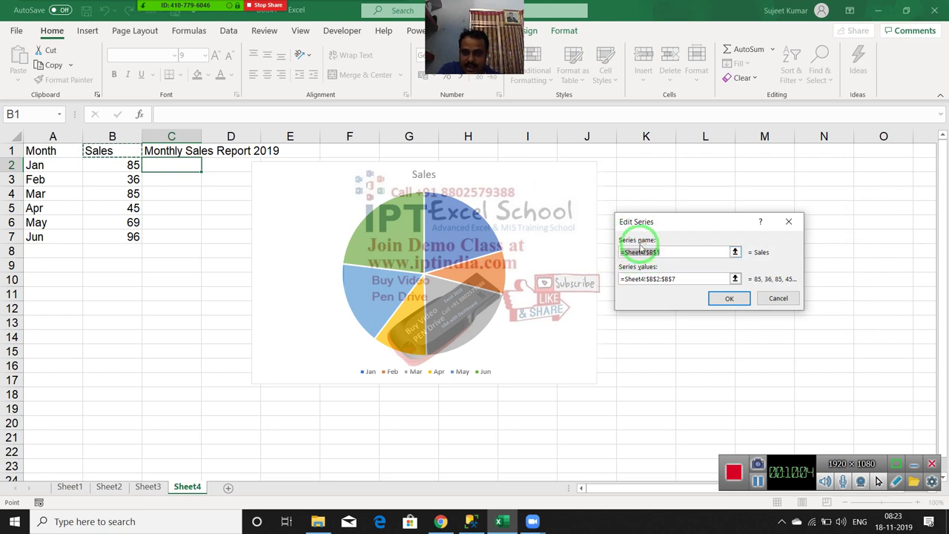
click(182, 151)
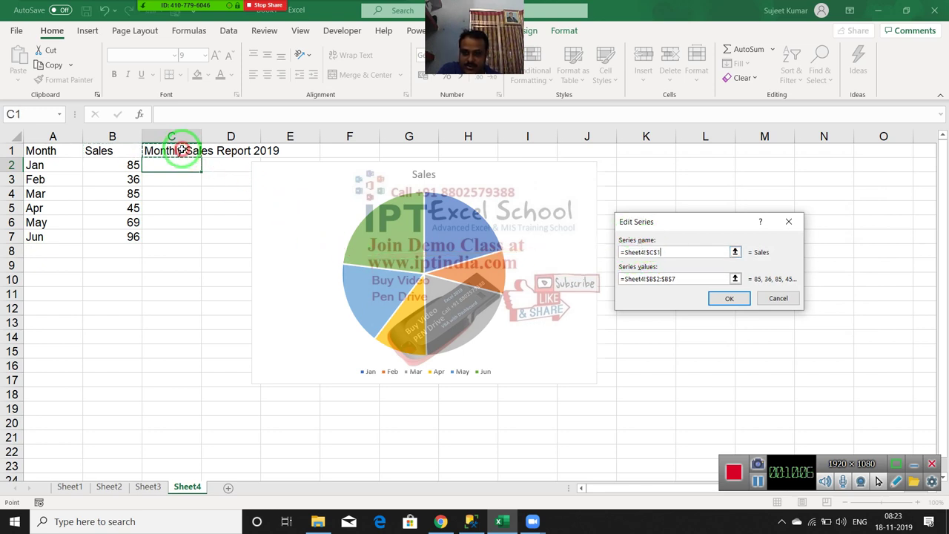
drag(210, 209, 640, 351)
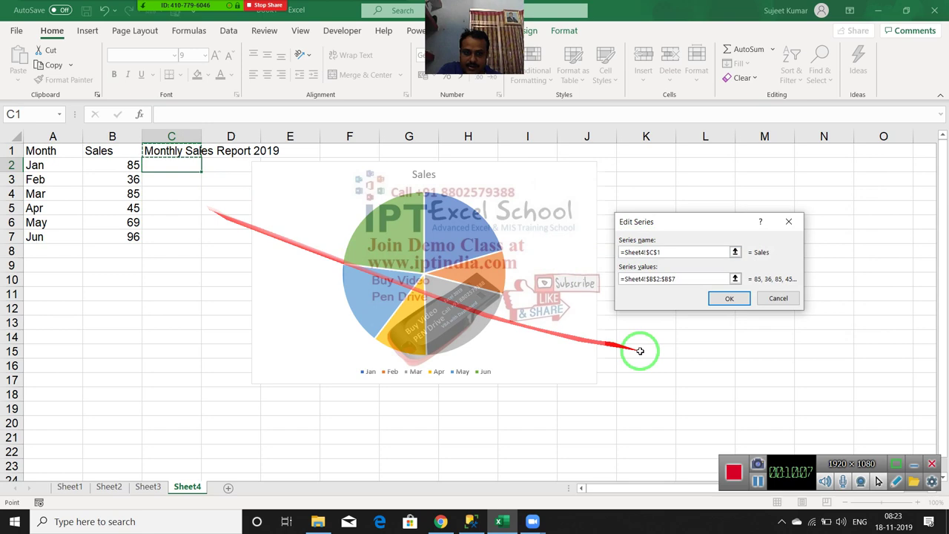
click(729, 298)
drag(512, 337, 823, 329)
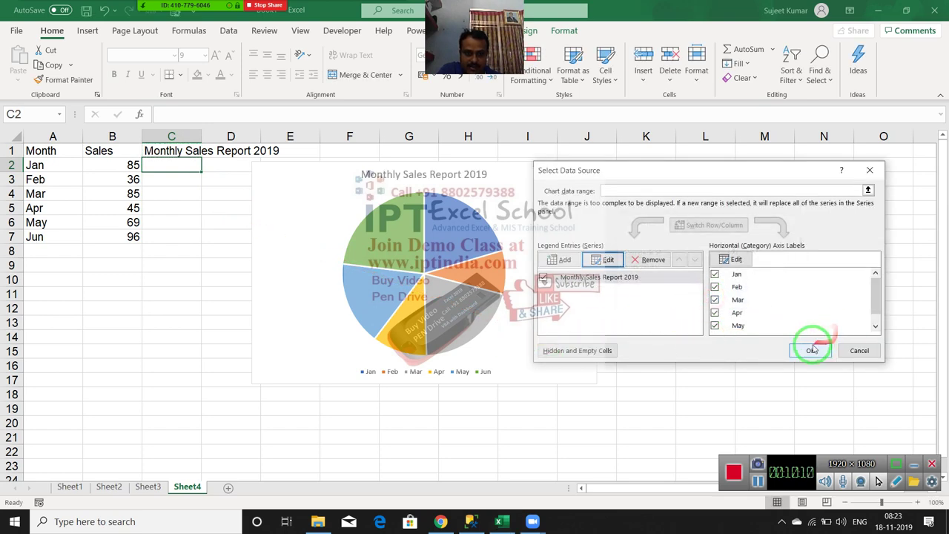
click(812, 350)
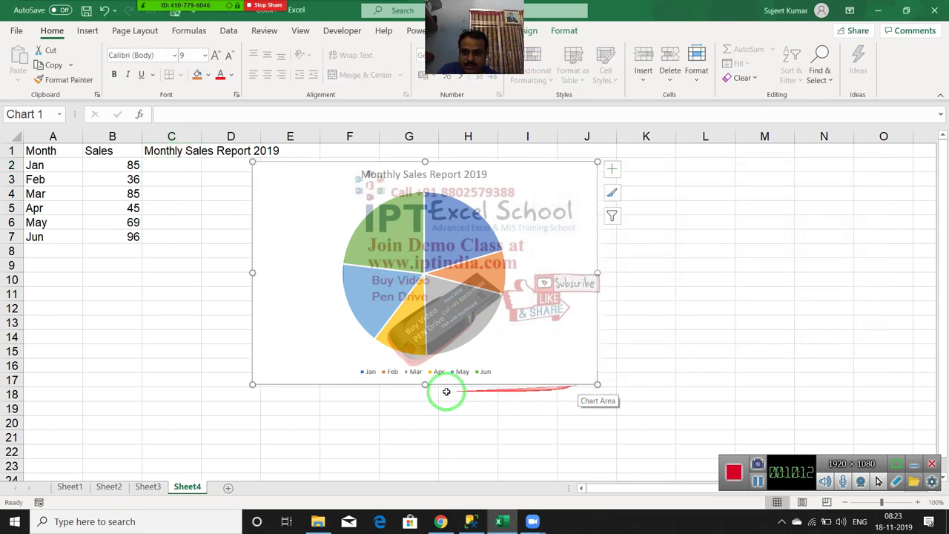
click(213, 217)
Step: Change the C1 heading to 'Monthly Sales Report 2020' so the linked pie chart title follows
click(170, 151)
click(299, 114)
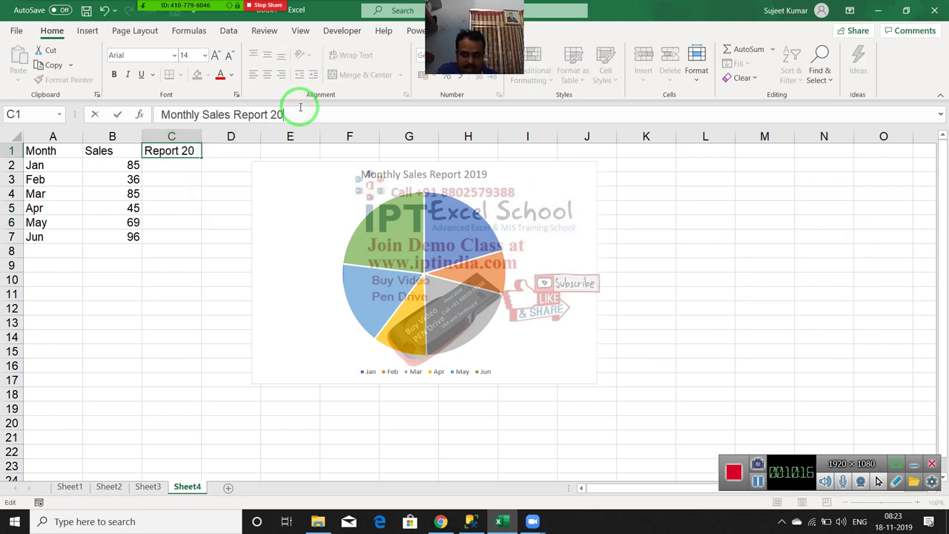
text(20)
key(Return)
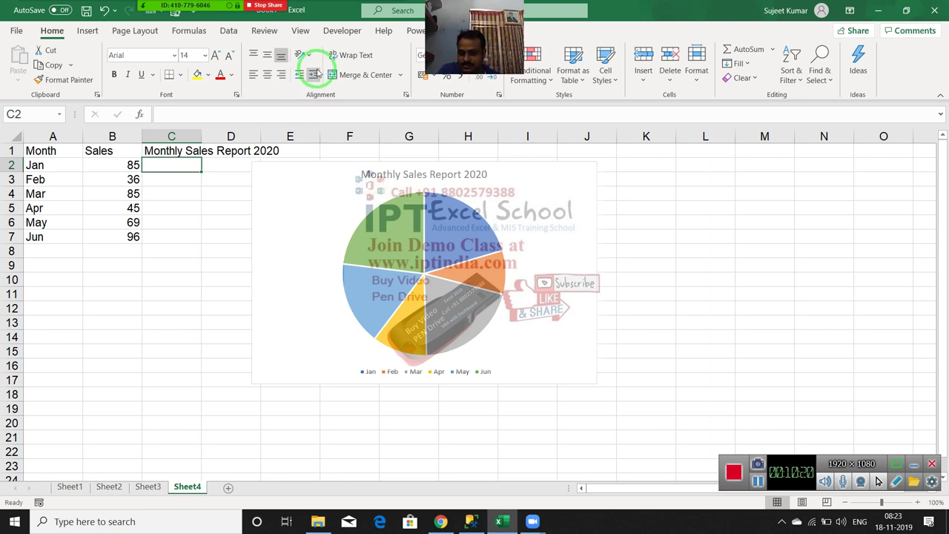
click(182, 150)
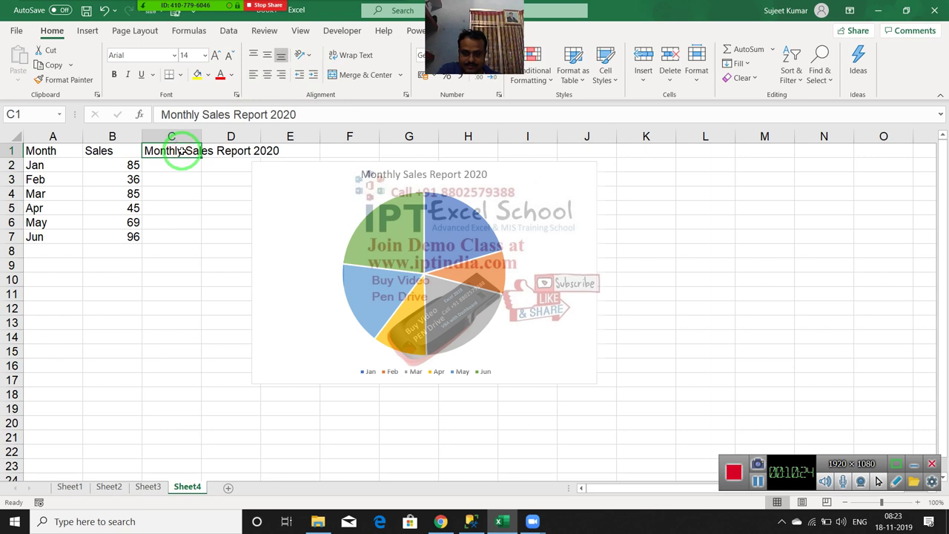
Step: Add Sheet5 with a 'Month' header in A1 and Jan through Dec filled down A2:A13
click(233, 490)
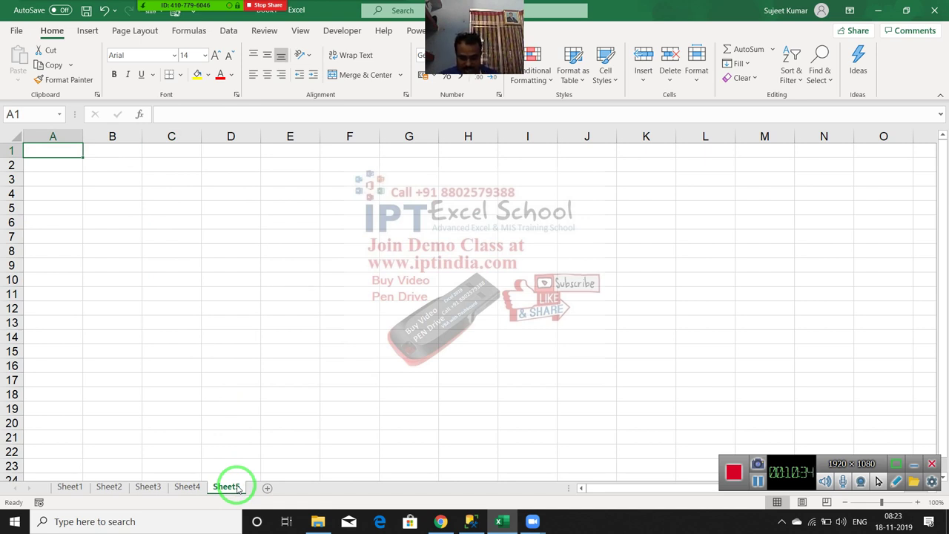
text(Month)
key(Return)
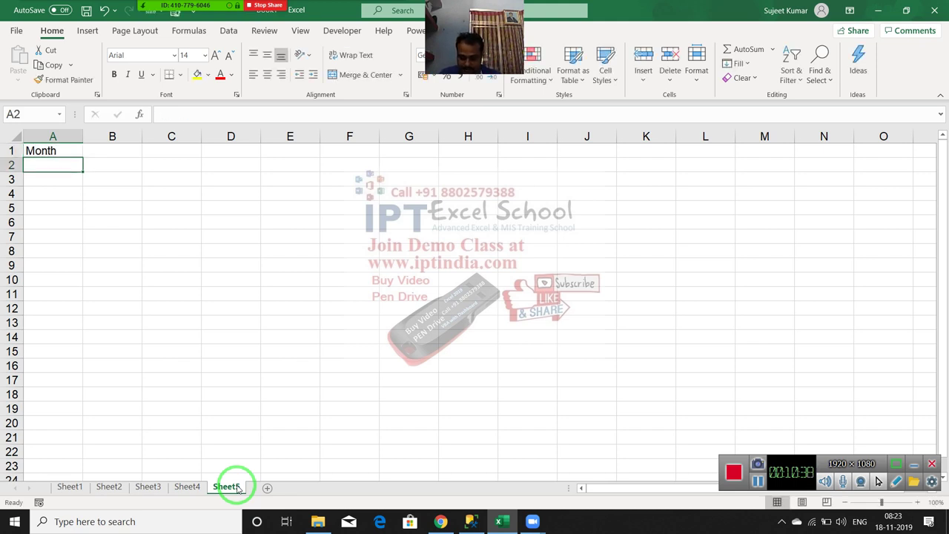
text(JAn)
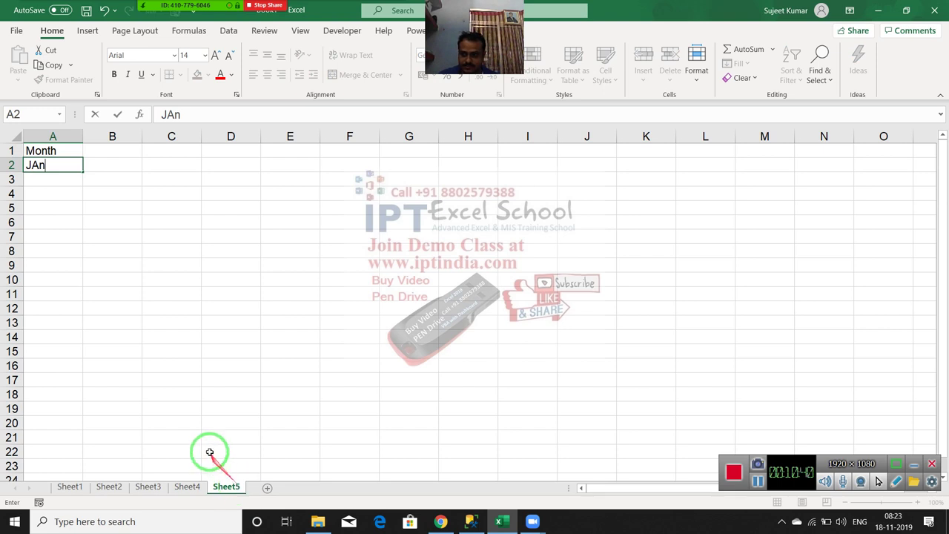
click(34, 234)
click(56, 167)
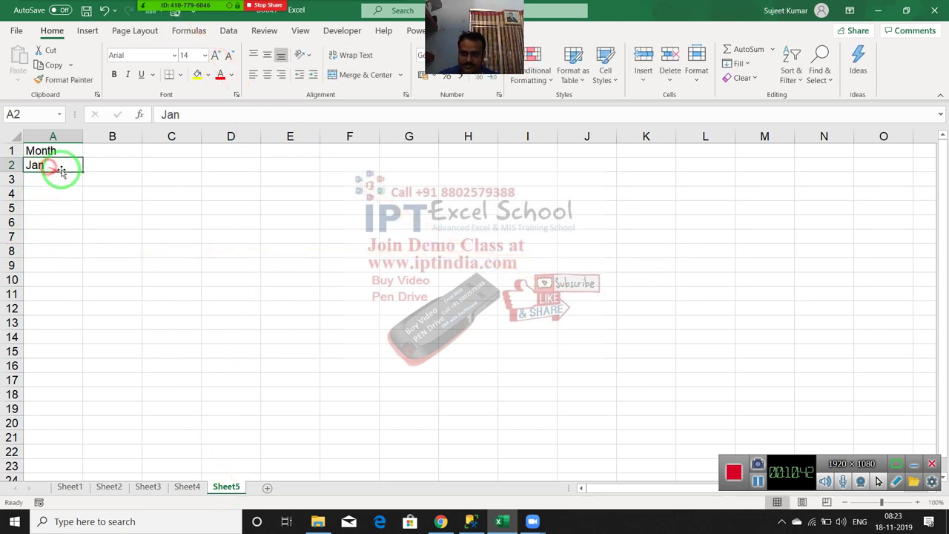
drag(82, 172, 81, 334)
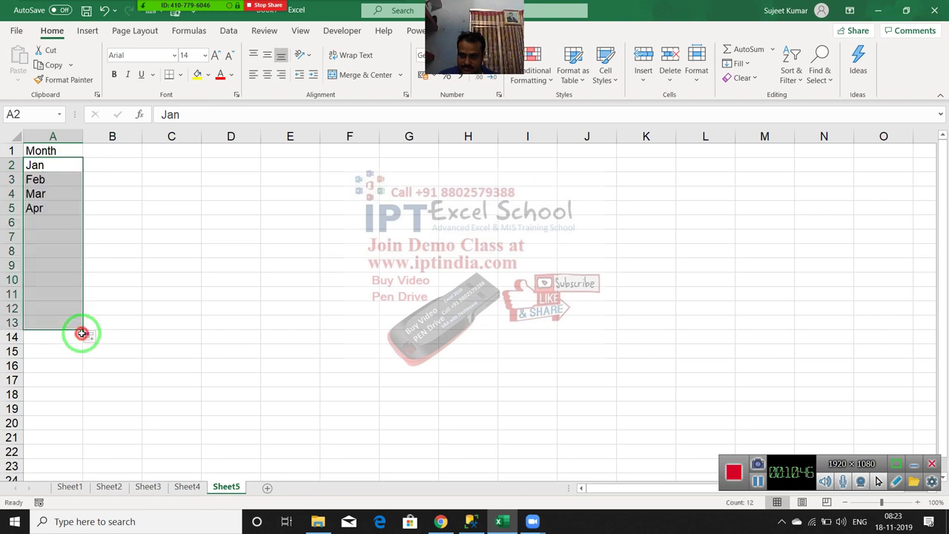
click(130, 151)
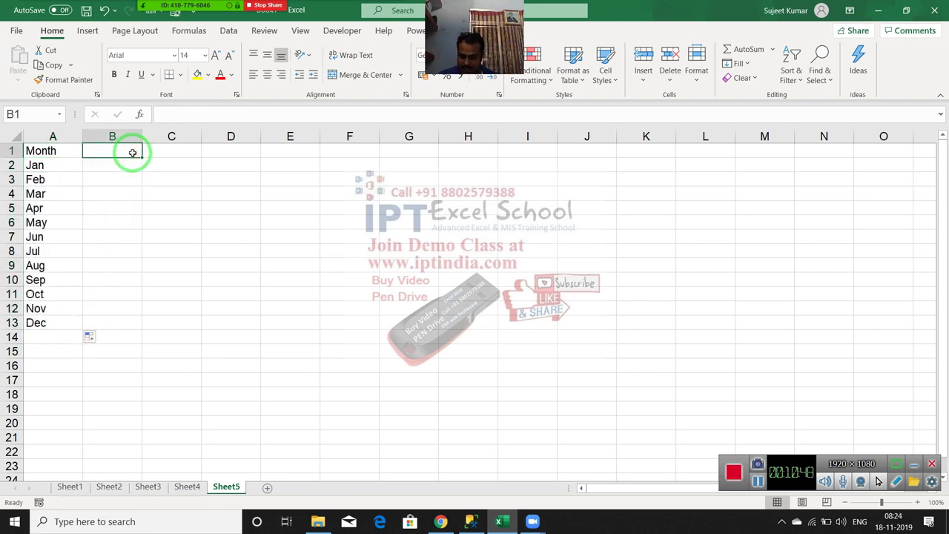
Step: Head column B 'Sales' and enter =RANDBETWEEN(10,90) in B2
text(Sales)
key(Return)
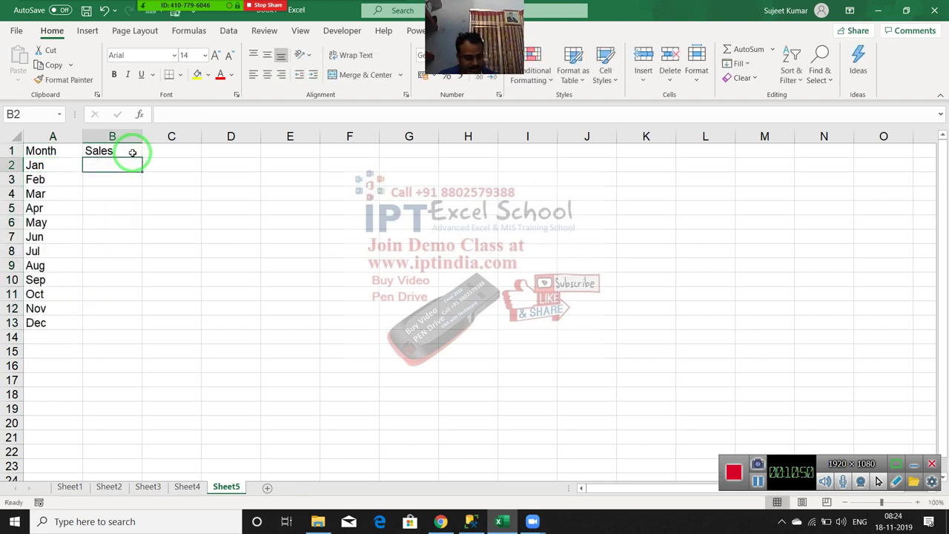
text(=ra)
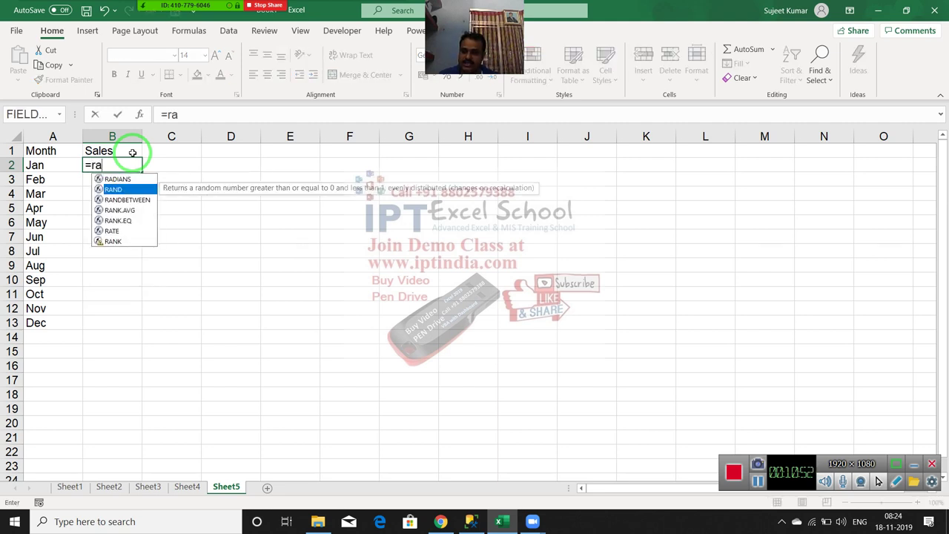
key(Down)
key(Down)
key(Tab)
text(10)
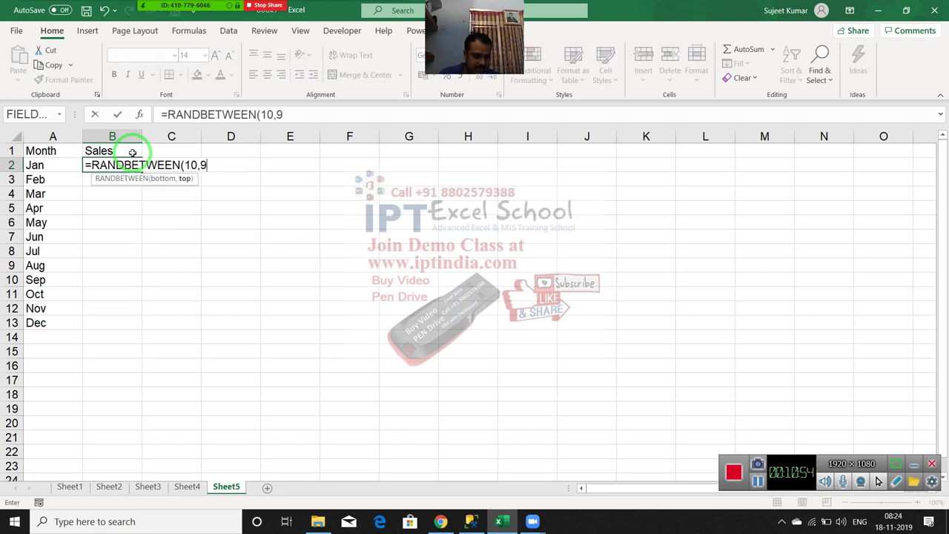
key(Return)
Step: Fill the random formula down B2:B13 and paste the results back as fixed values
key(Left)
key(ctrl+Down)
key(Right)
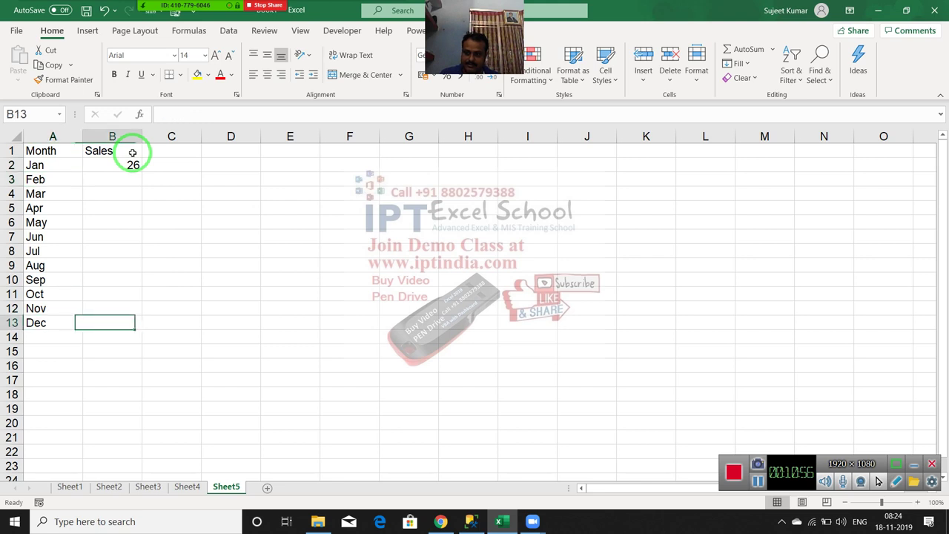
key(ctrl+shift+Up)
key(ctrl+d)
key(ctrl+c)
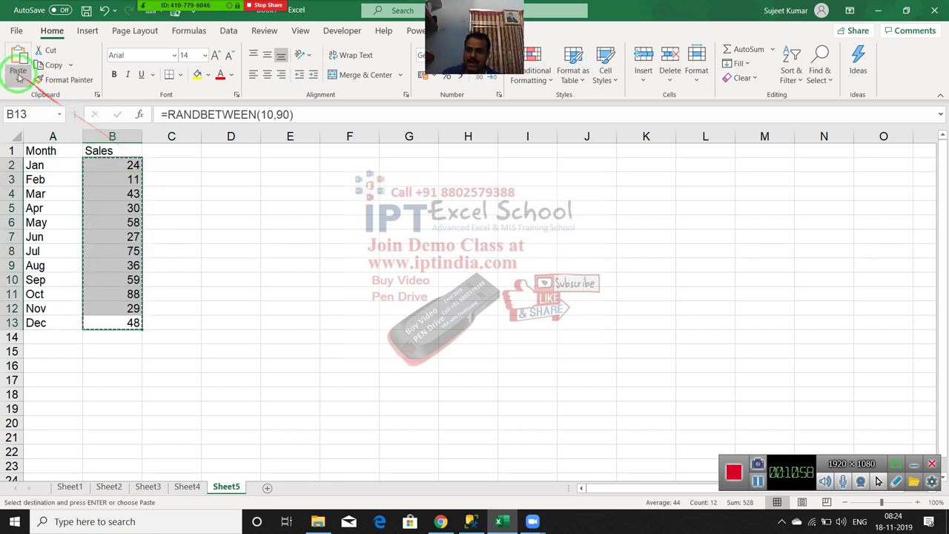
click(17, 74)
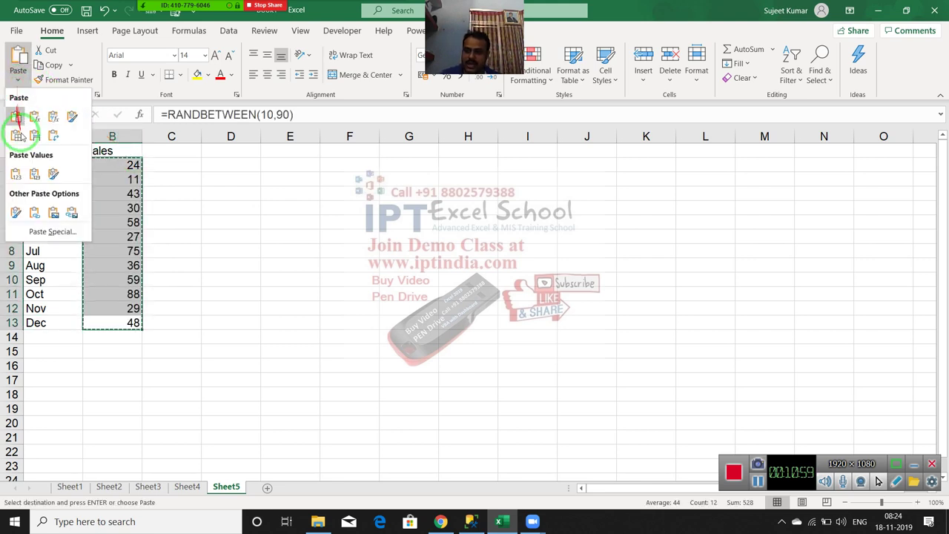
click(17, 174)
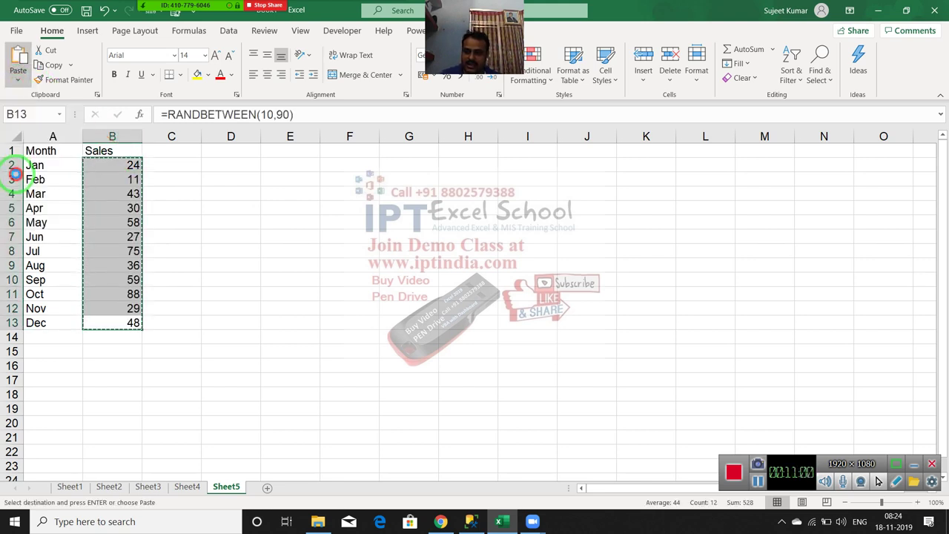
click(170, 148)
Step: Enter the range headers 0-20, 21-50, 51-80 and 81-100 in C1 through F1
text(0-20)
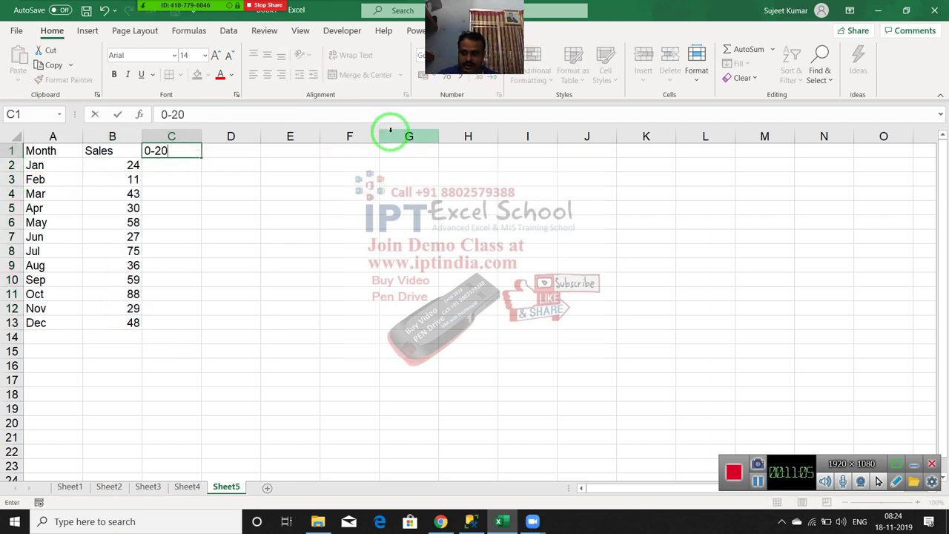
key(Return)
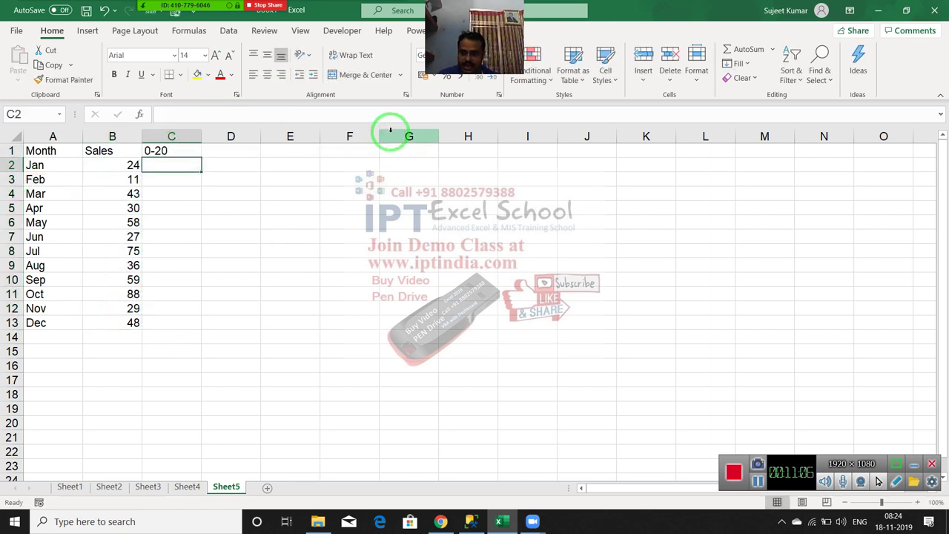
key(Up)
key(Right)
text(21)
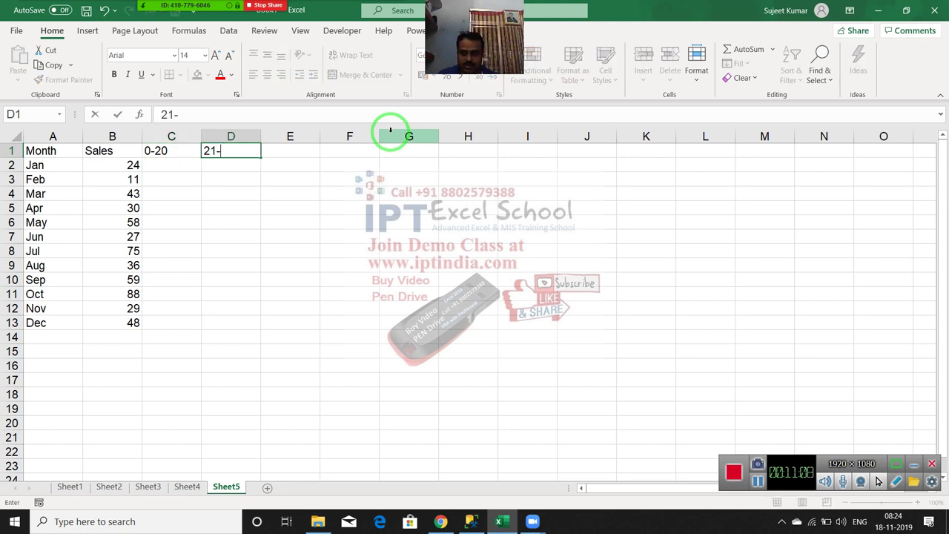
key(Tab)
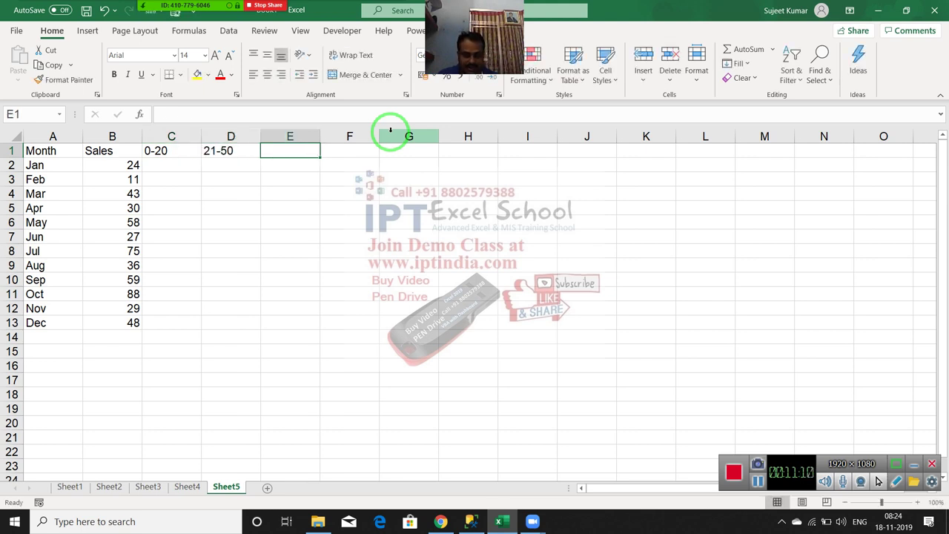
text(51-80)
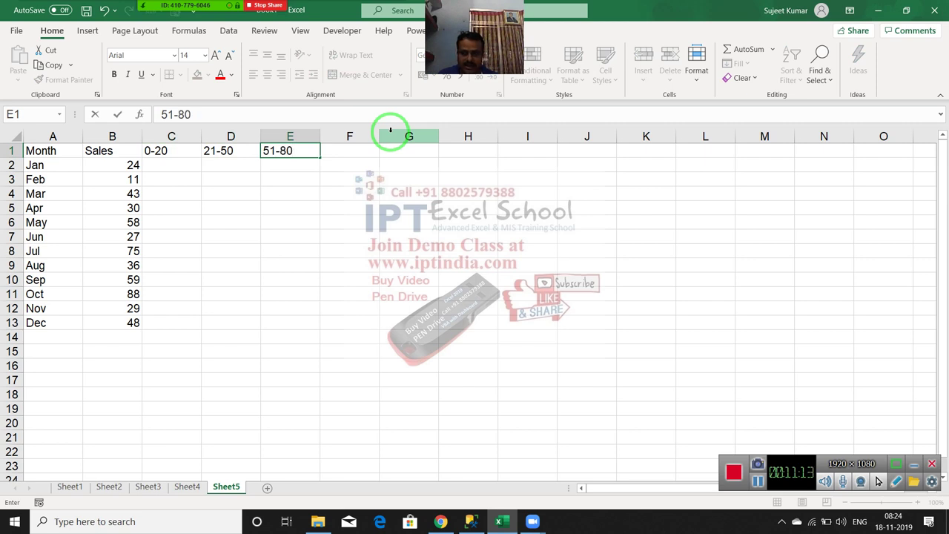
key(Tab)
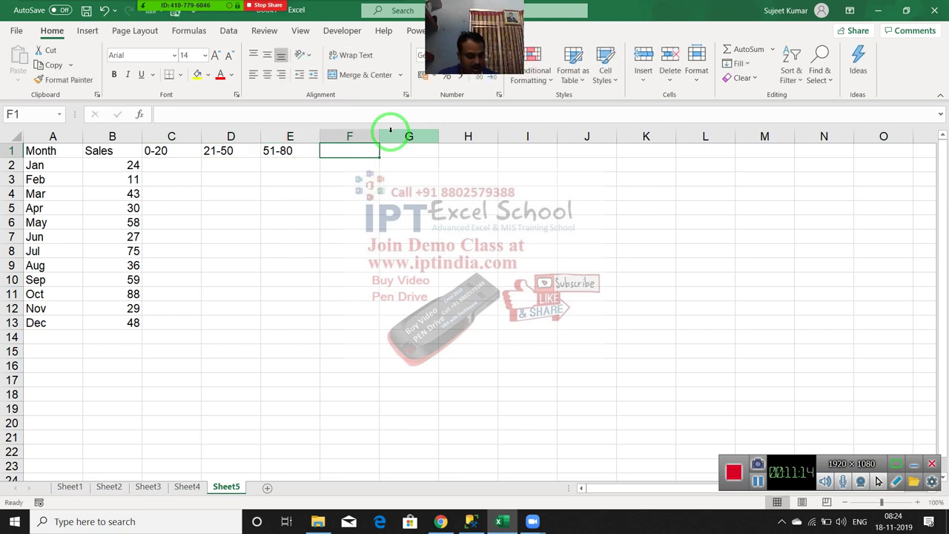
text(81-100)
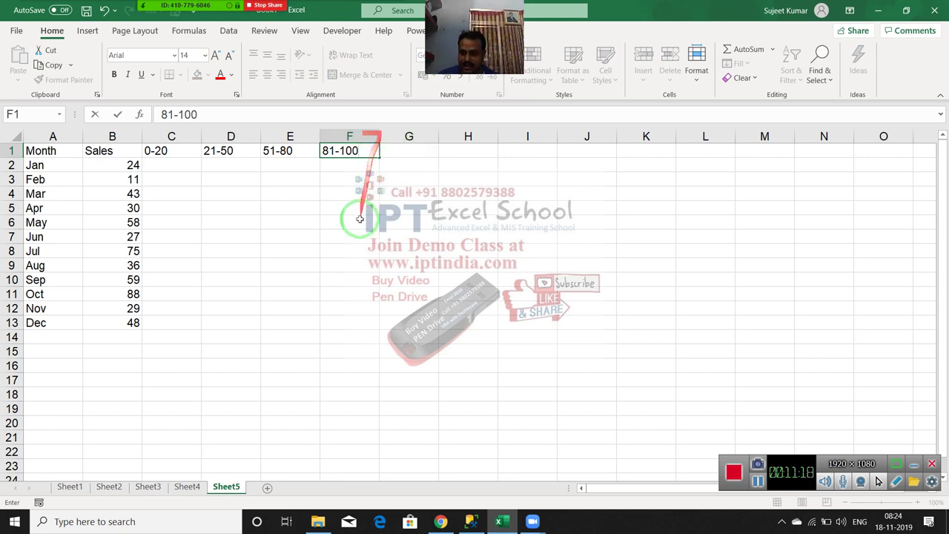
click(334, 221)
drag(27, 152, 112, 320)
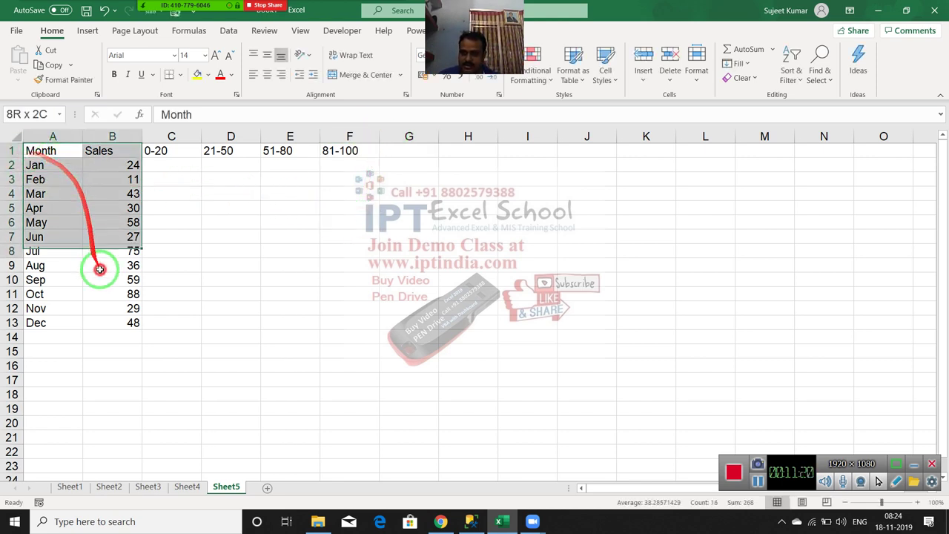
Step: Insert a clustered column chart of the Month/Sales data, moved beside the table and enlarged
click(87, 31)
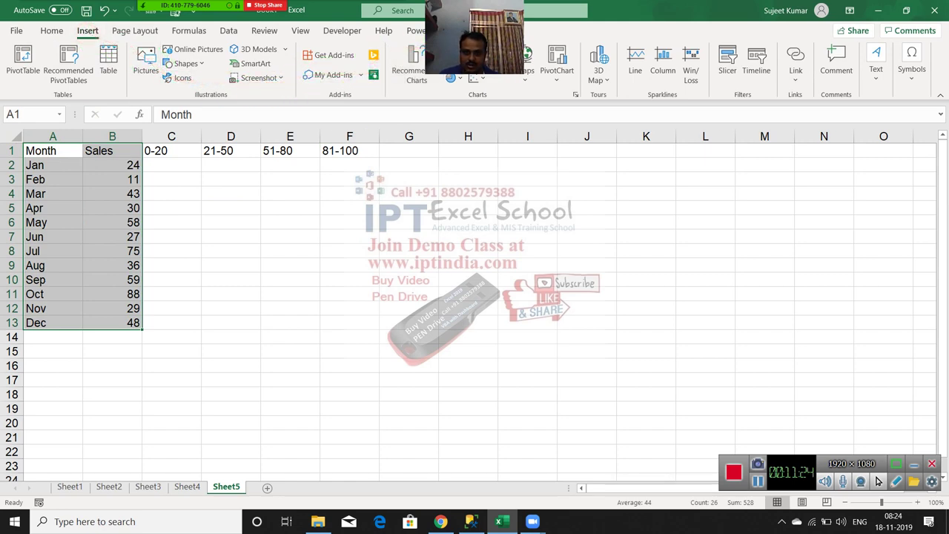
click(451, 77)
click(460, 153)
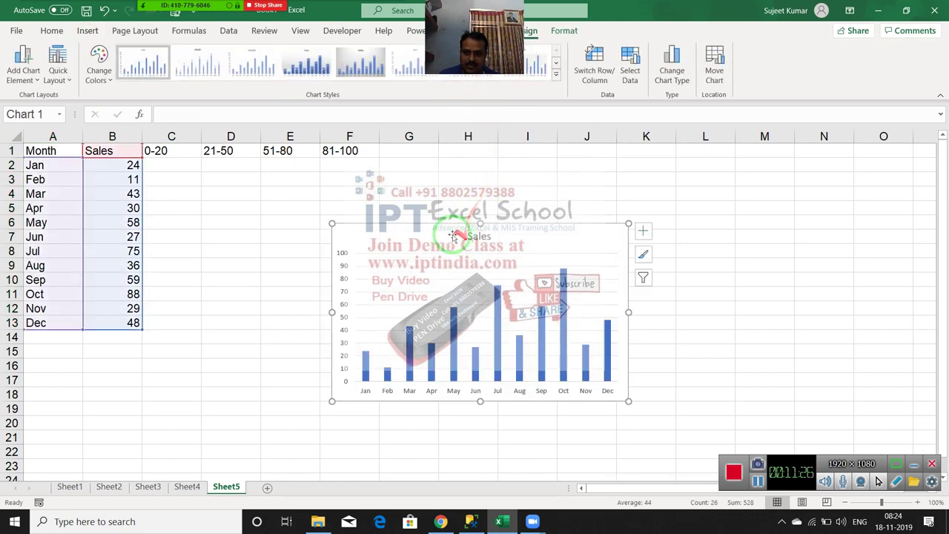
drag(452, 236, 399, 241)
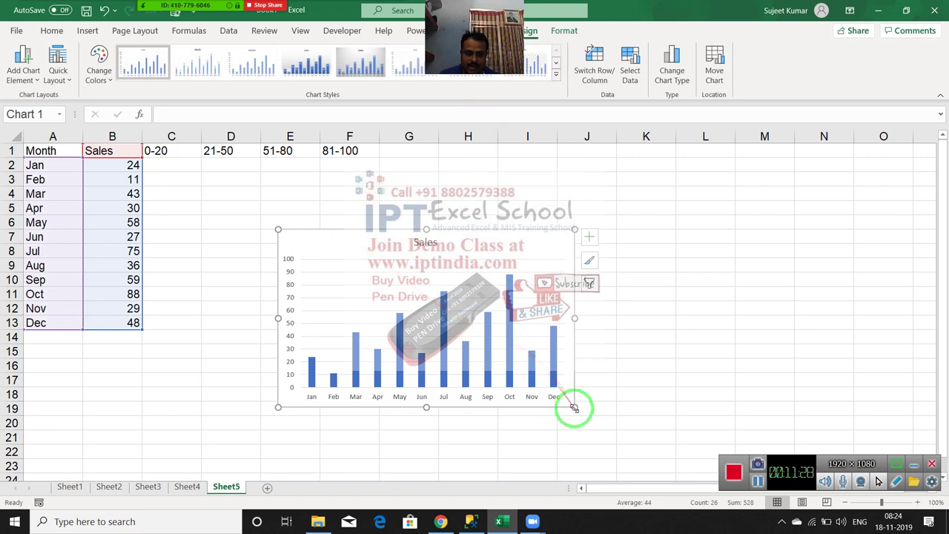
drag(574, 407, 733, 438)
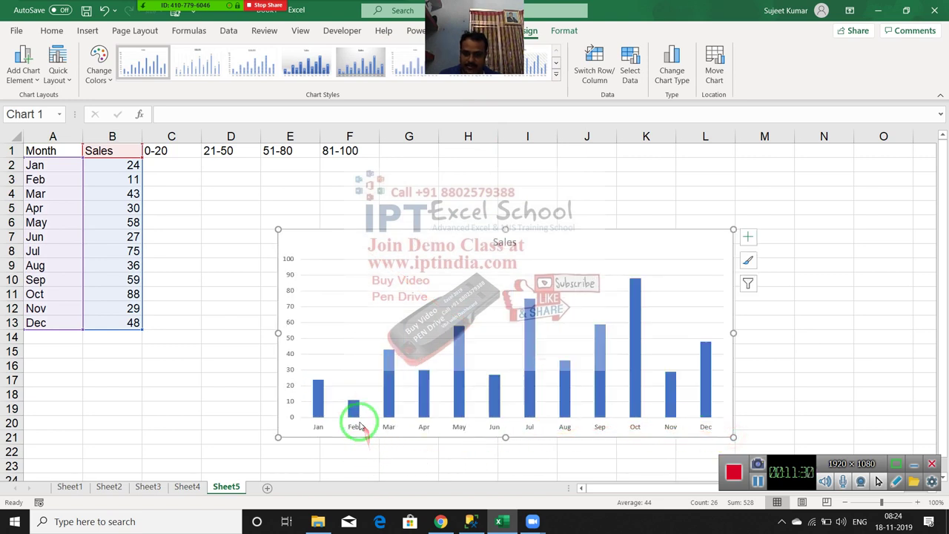
Step: Colour the Feb bar of the chart orange
click(354, 410)
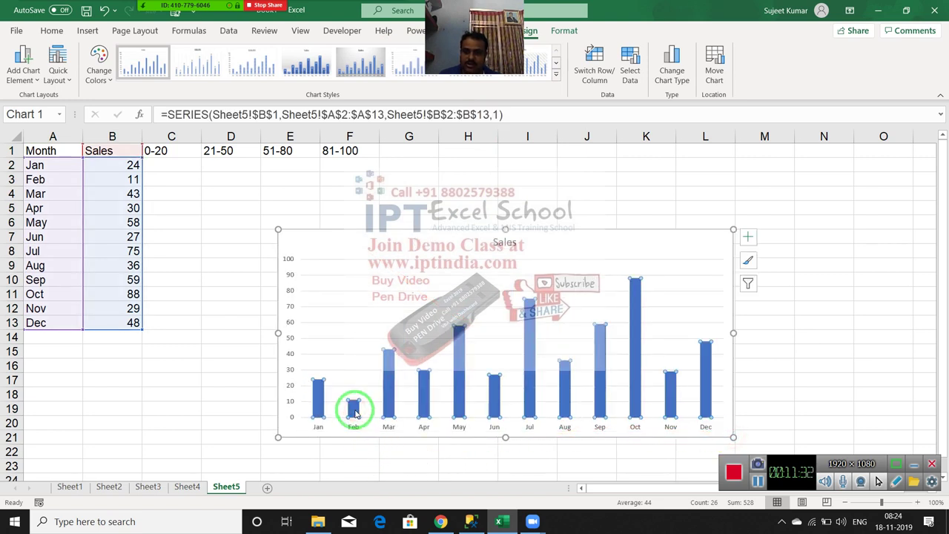
click(354, 410)
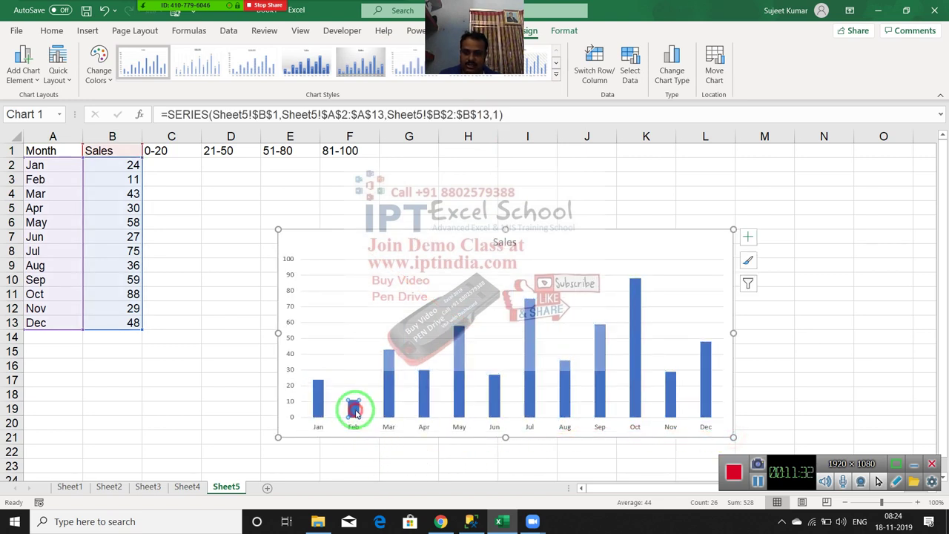
click(49, 30)
click(197, 72)
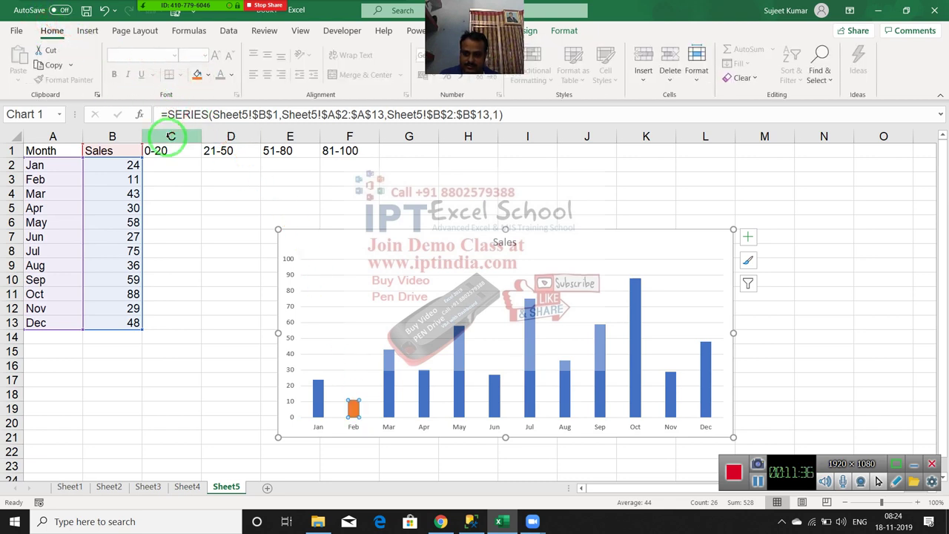
click(496, 271)
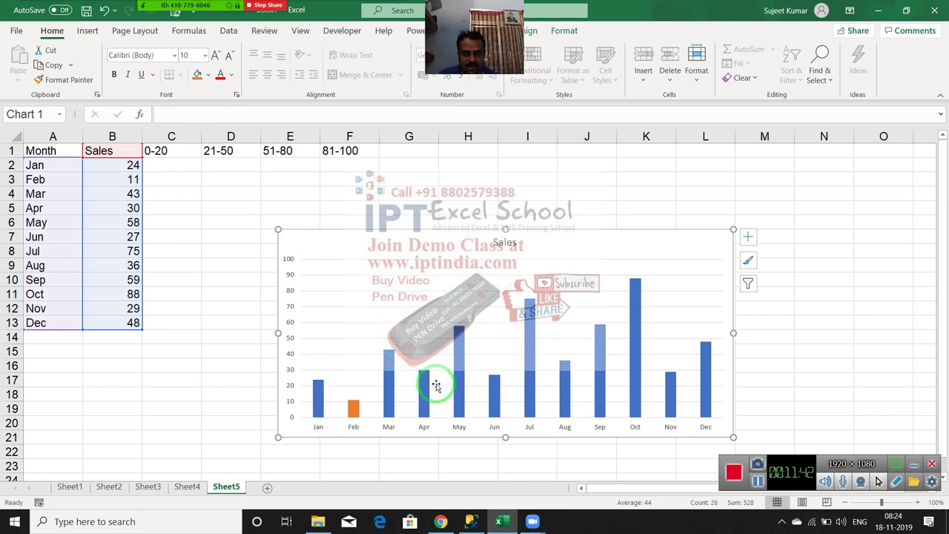
Step: Change Feb's sales in B3 to 51 and delete the trial chart
drag(433, 379, 301, 366)
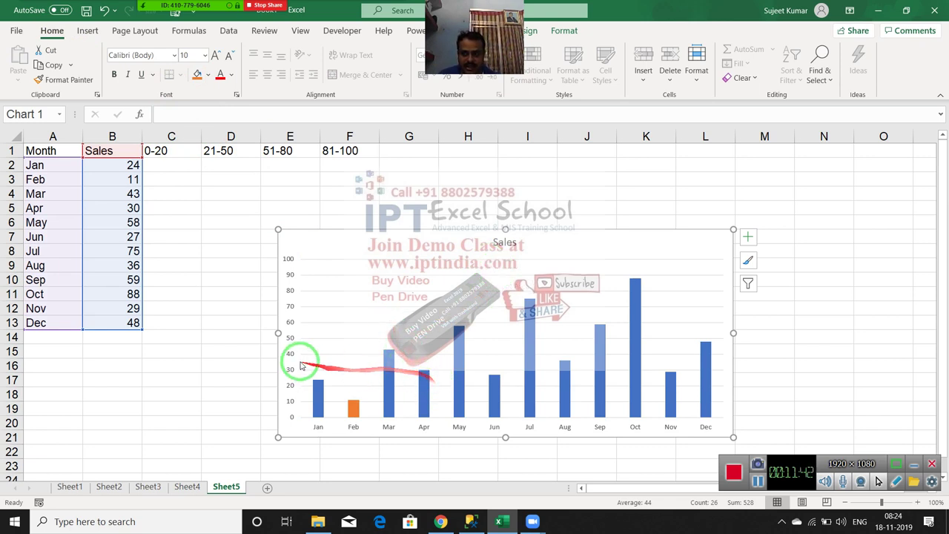
click(135, 178)
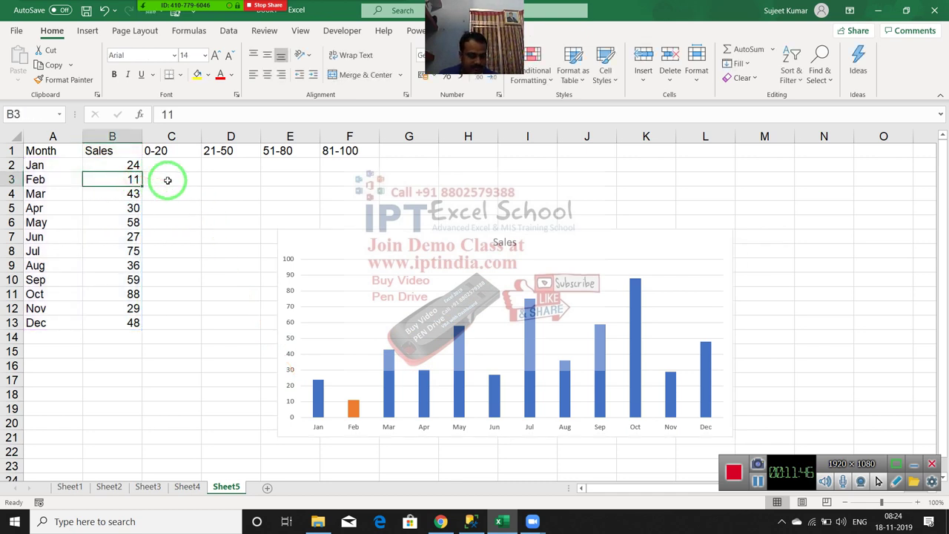
text(51)
key(Return)
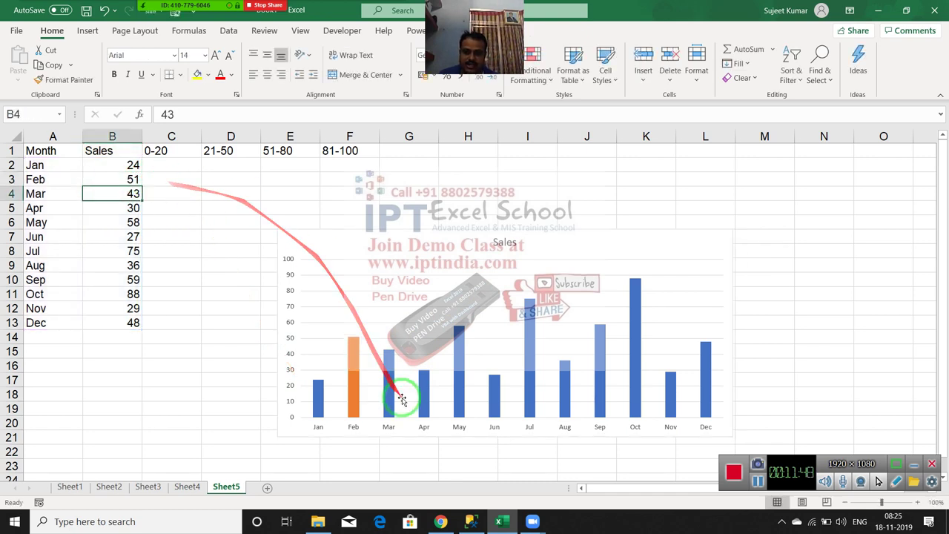
mouse_move(359, 364)
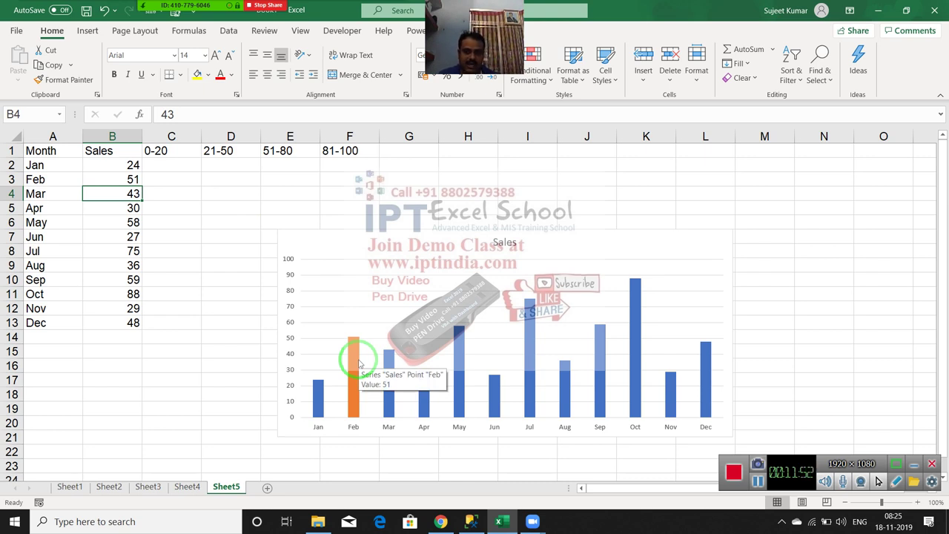
click(132, 180)
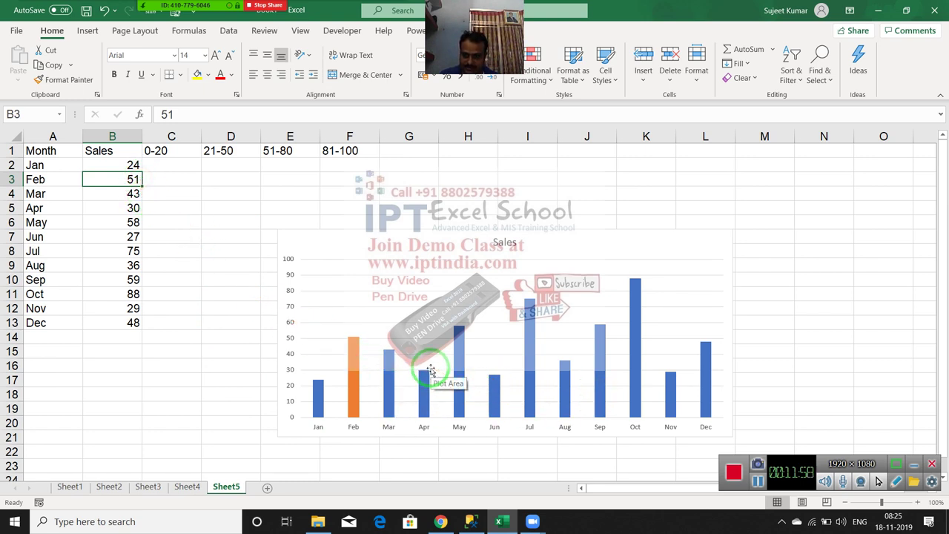
click(401, 244)
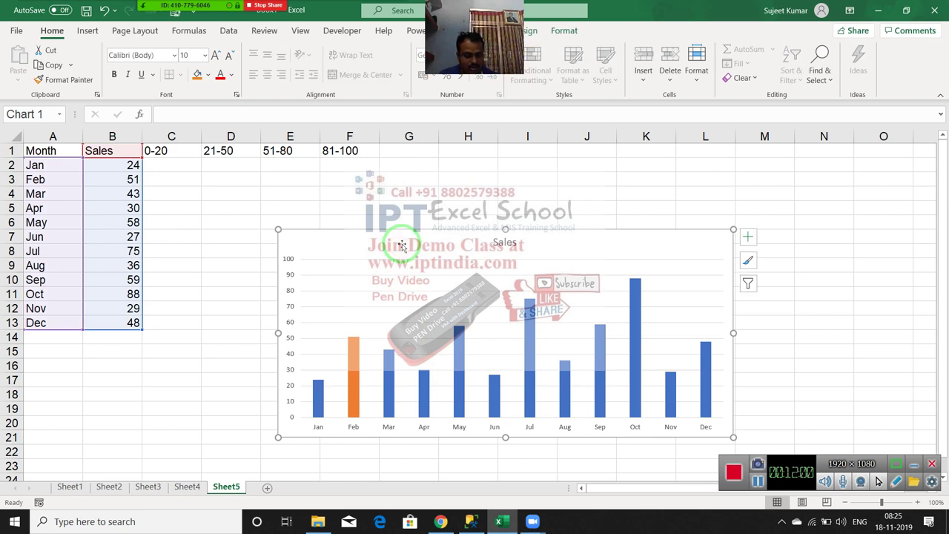
key(Delete)
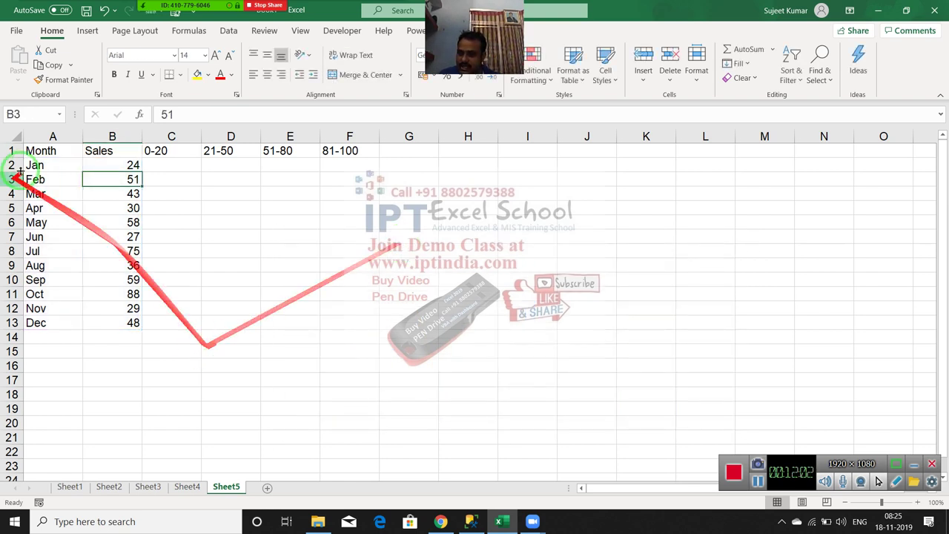
Step: Enter =IF(B2<=20,B2,"") in C2 and fill it down to C13
mouse_move(163, 165)
mouse_down()
mouse_move(339, 166)
mouse_move(346, 323)
mouse_up()
click(190, 171)
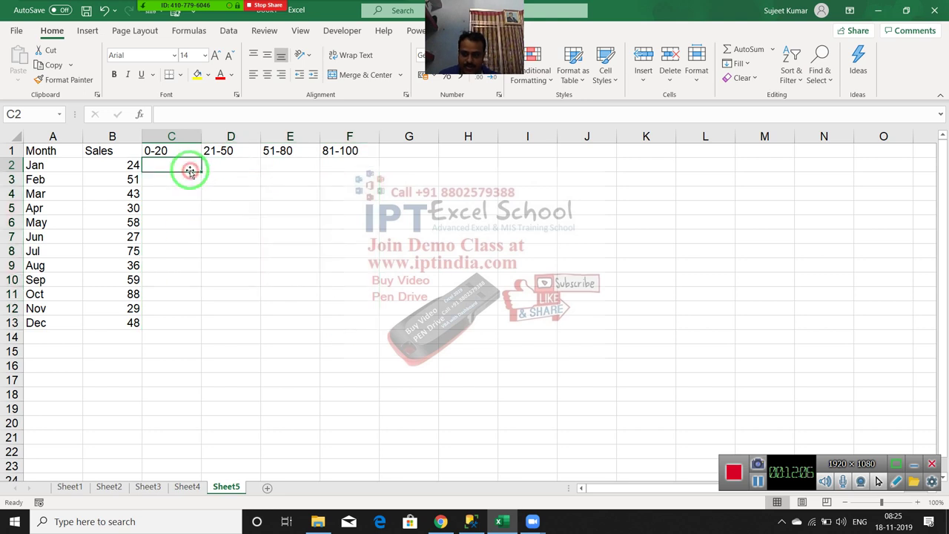
text(=IF()
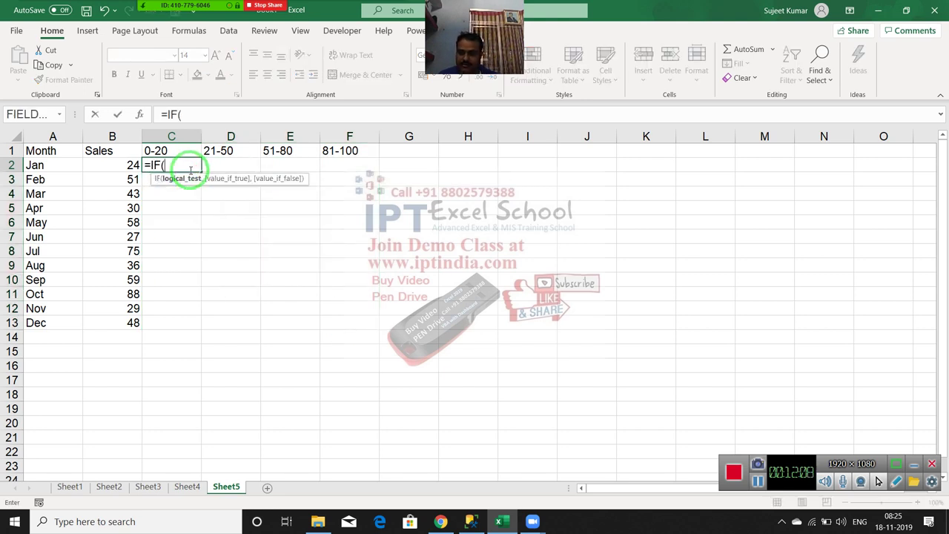
key(Left)
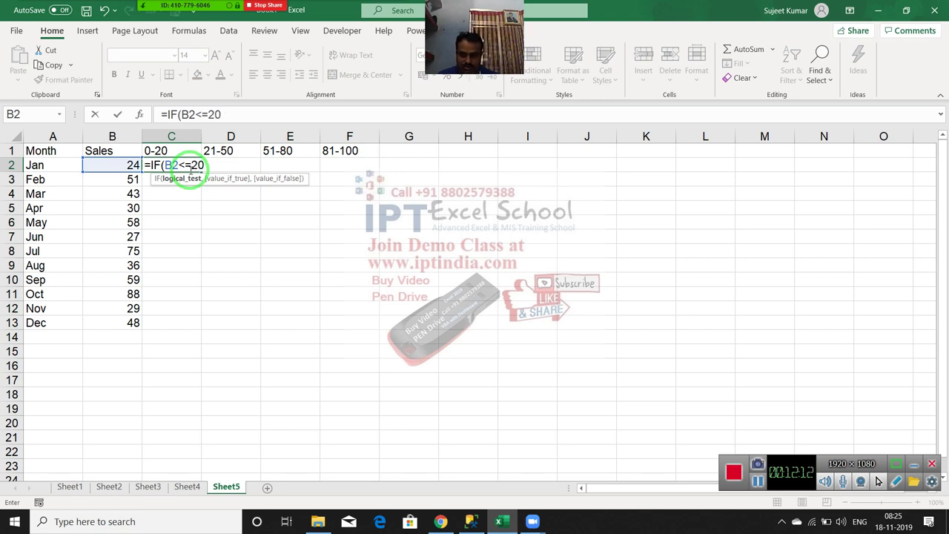
text(,)
key(Left)
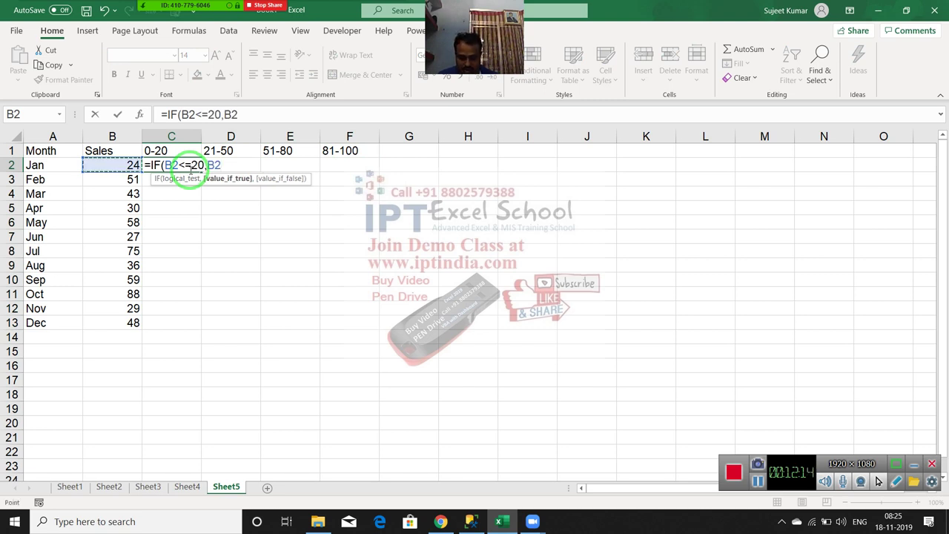
text(,)
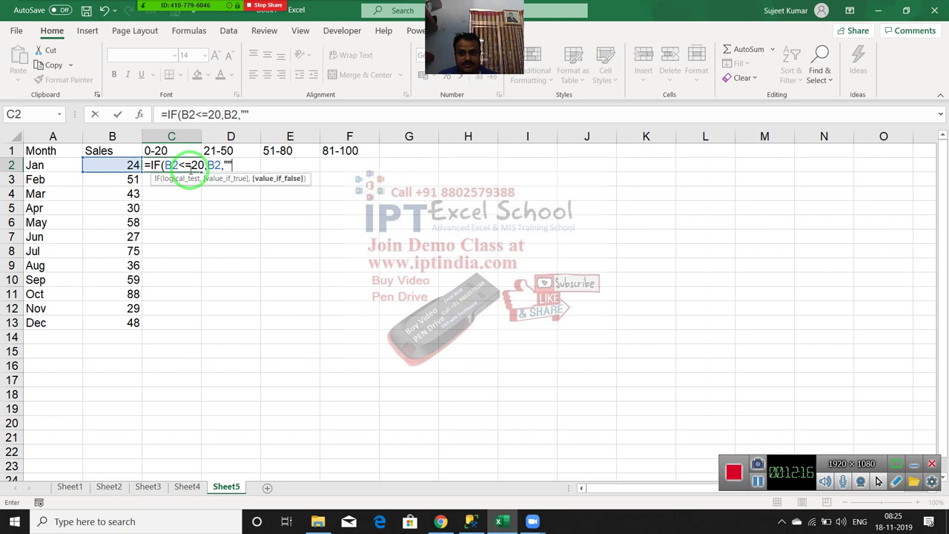
click(190, 168)
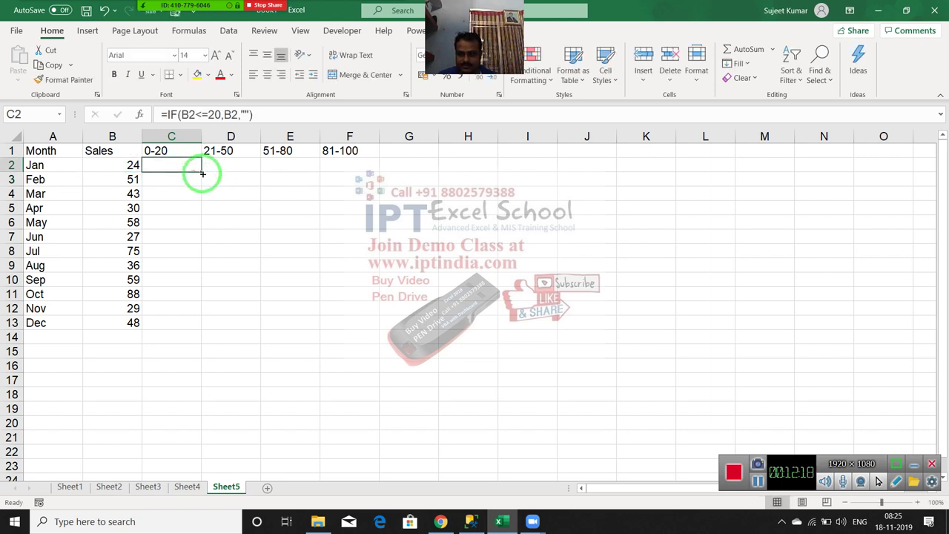
double_click(201, 173)
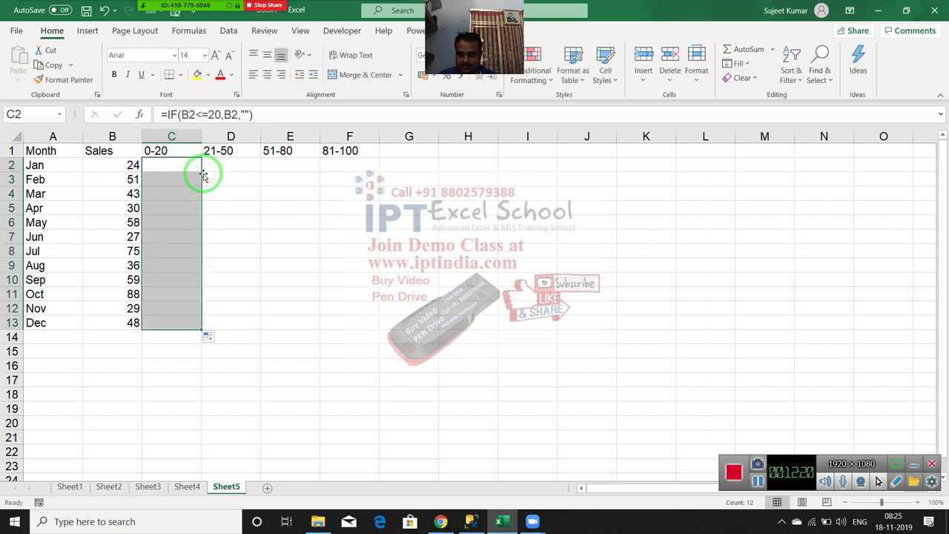
Step: Change Jun's sales in B7 to 11
click(129, 236)
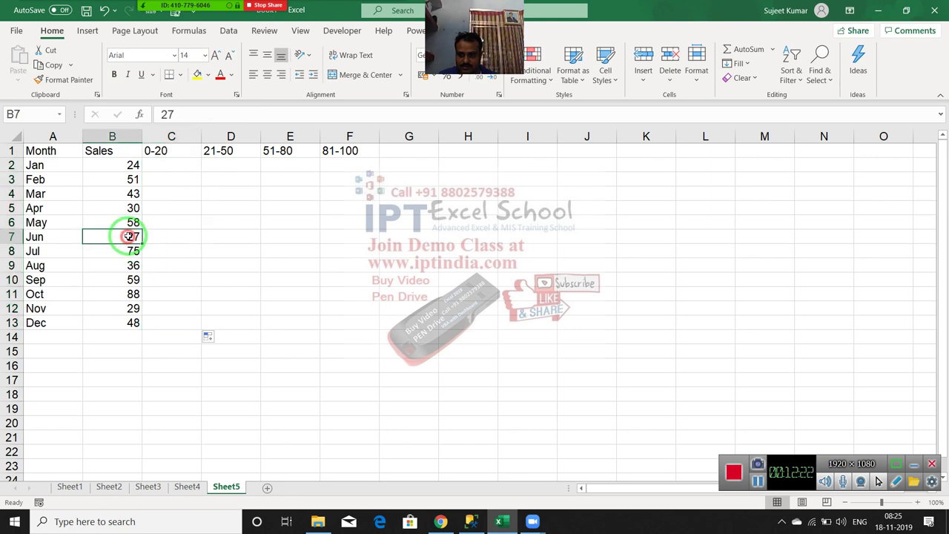
text(11)
key(Up)
key(Down)
key(Down)
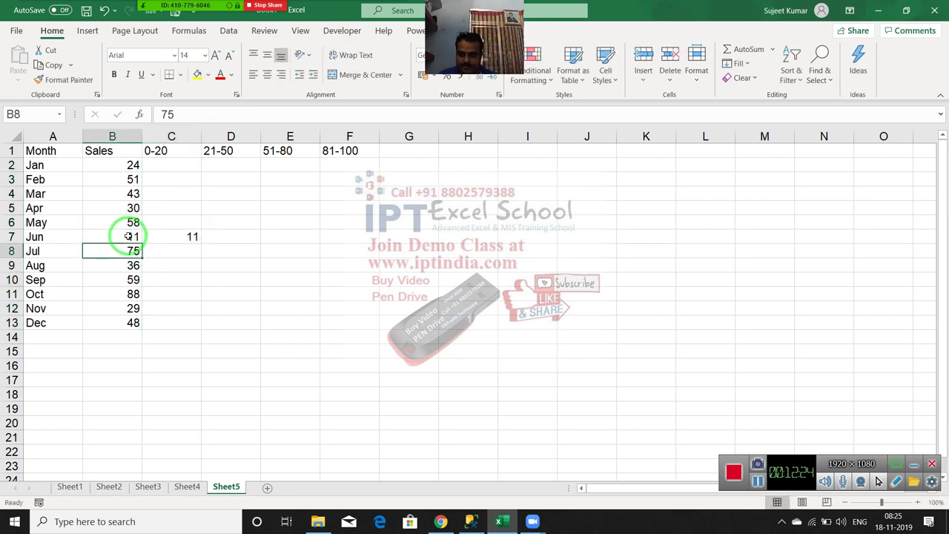
key(Down)
key(Down)
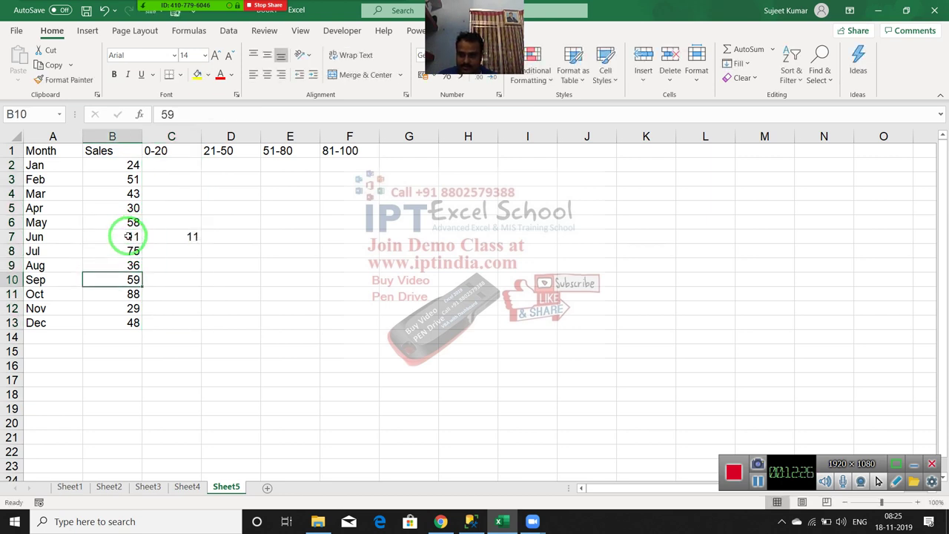
click(218, 166)
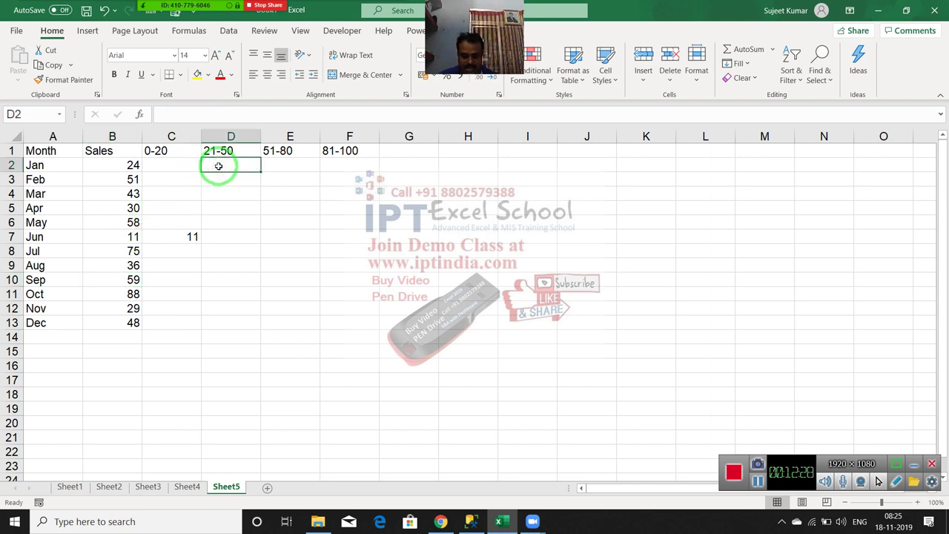
Step: Enter =IF(AND(B2>20,B2<=50),B2,"") in D2 and fill it down to D13
text(=IF()
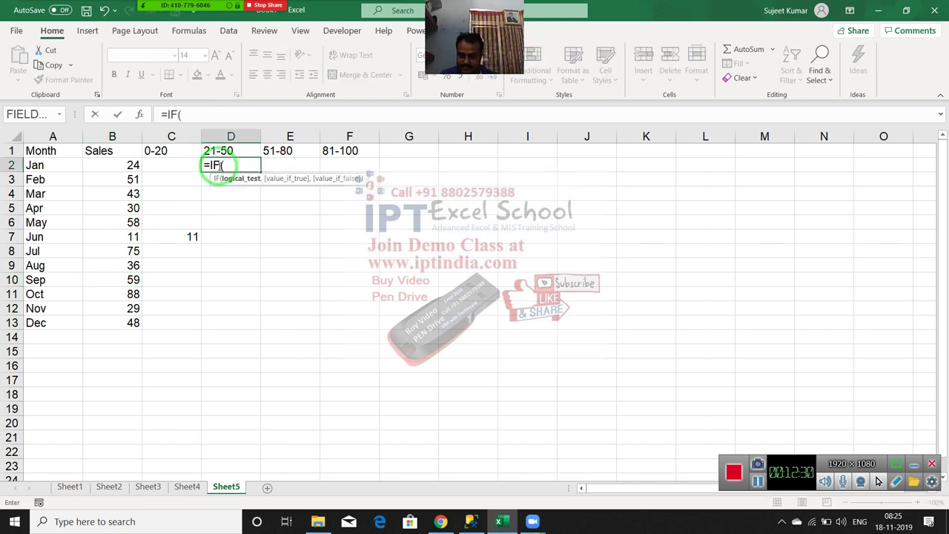
text(and)
key(Tab)
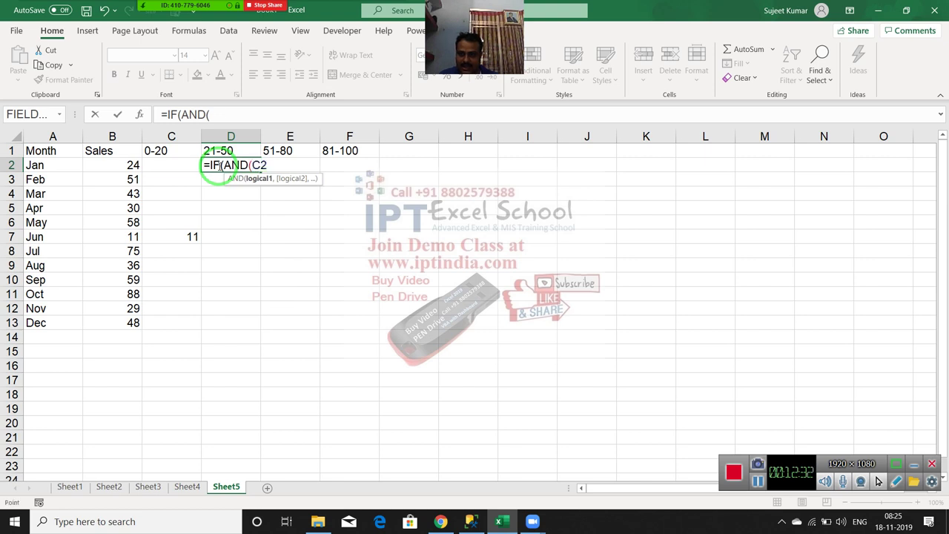
key(Left)
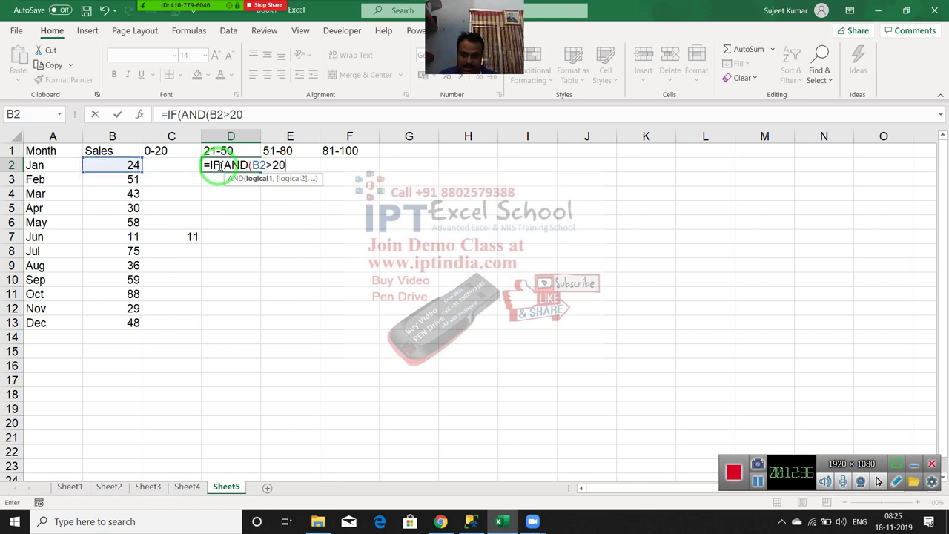
text(,)
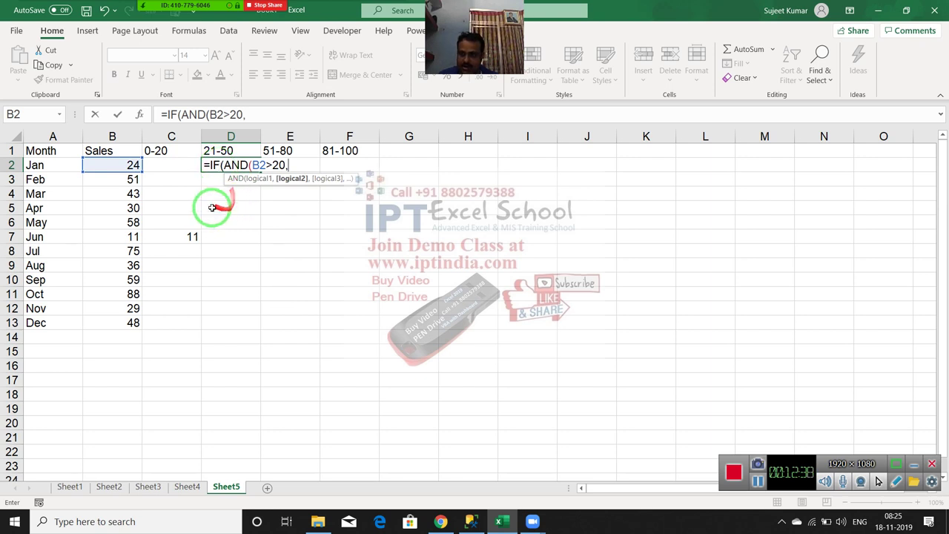
click(129, 164)
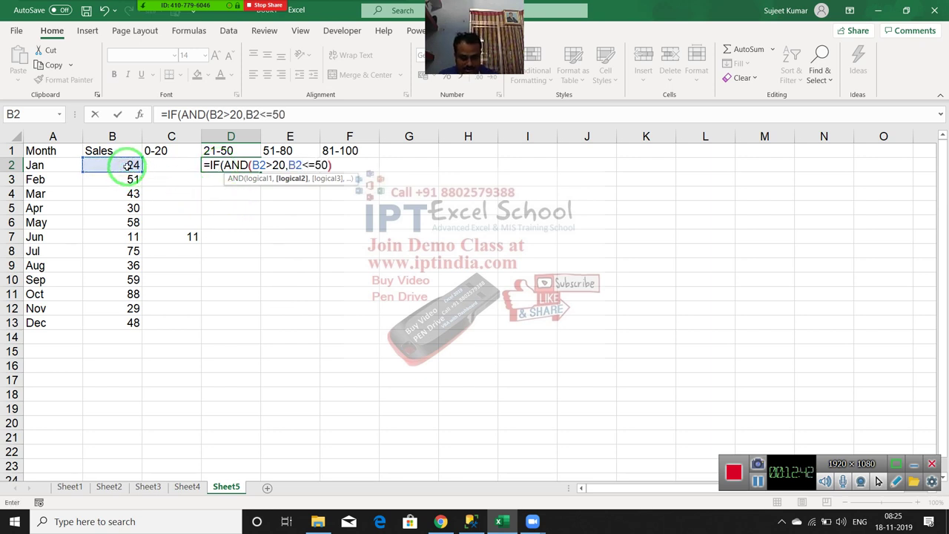
text(),)
click(127, 165)
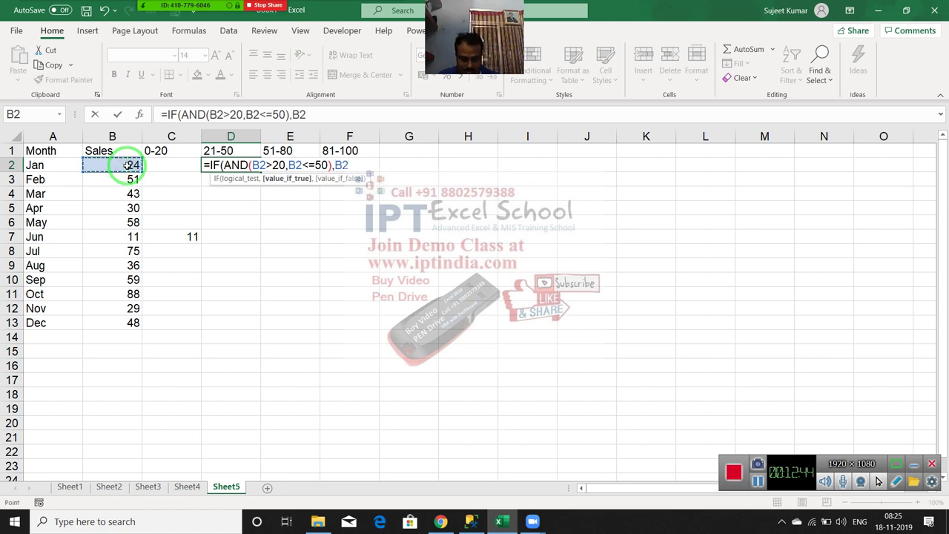
text(,)
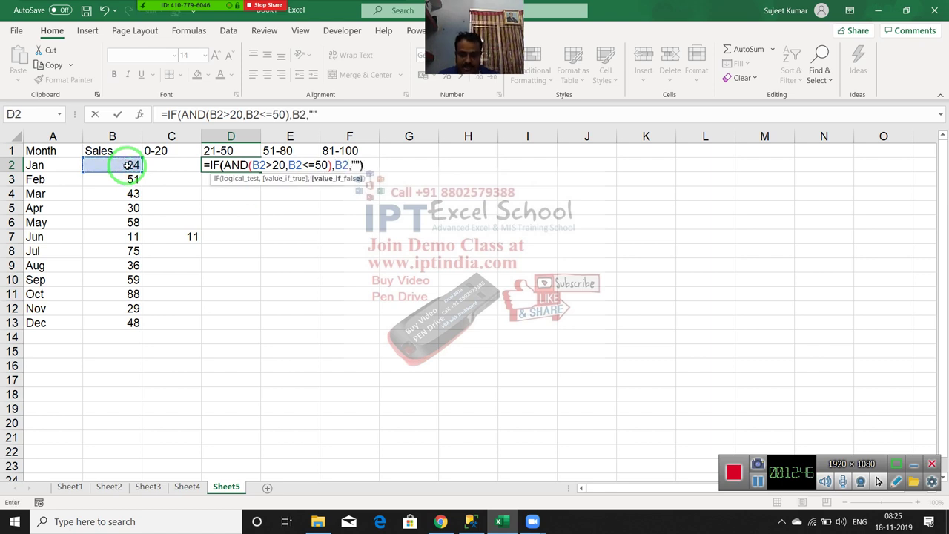
key(Return)
click(244, 165)
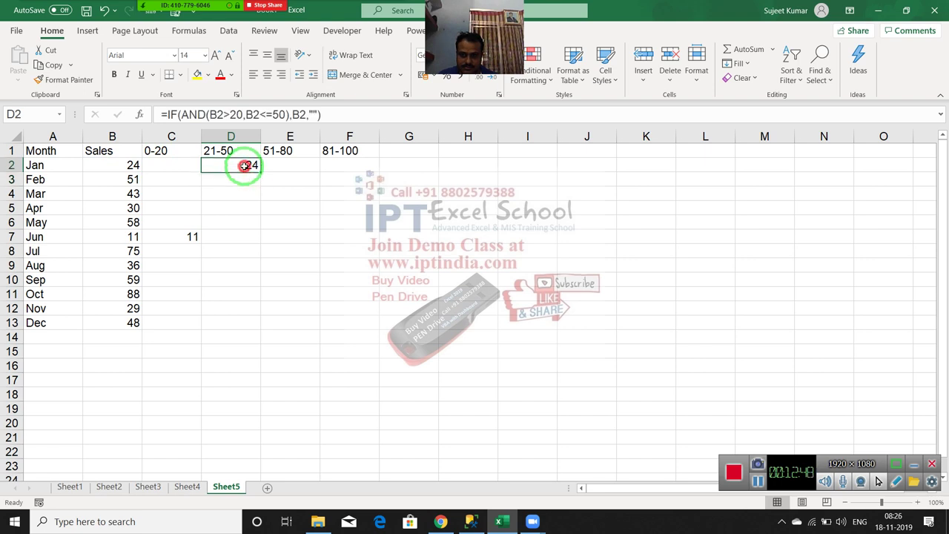
double_click(260, 172)
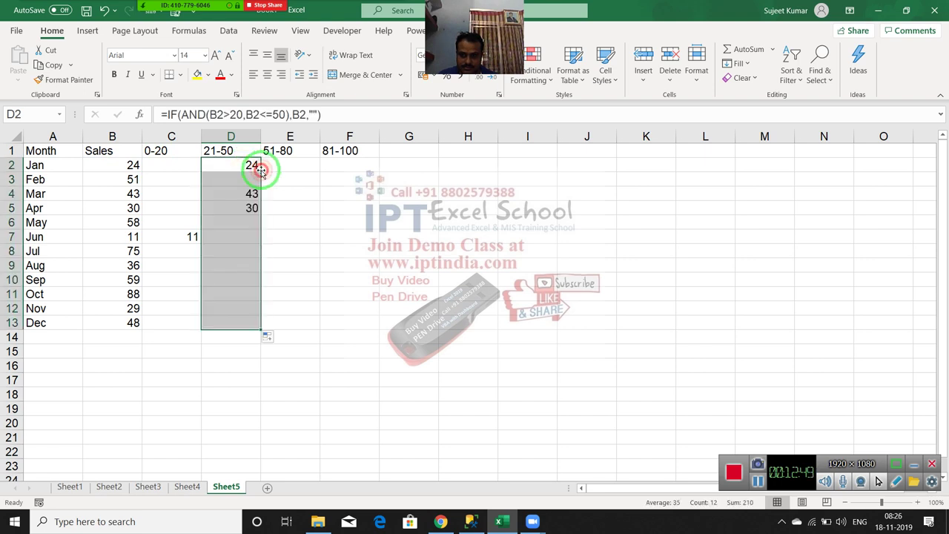
click(300, 167)
Step: Copy the 21-50 formula from D2 into E2
text(=)
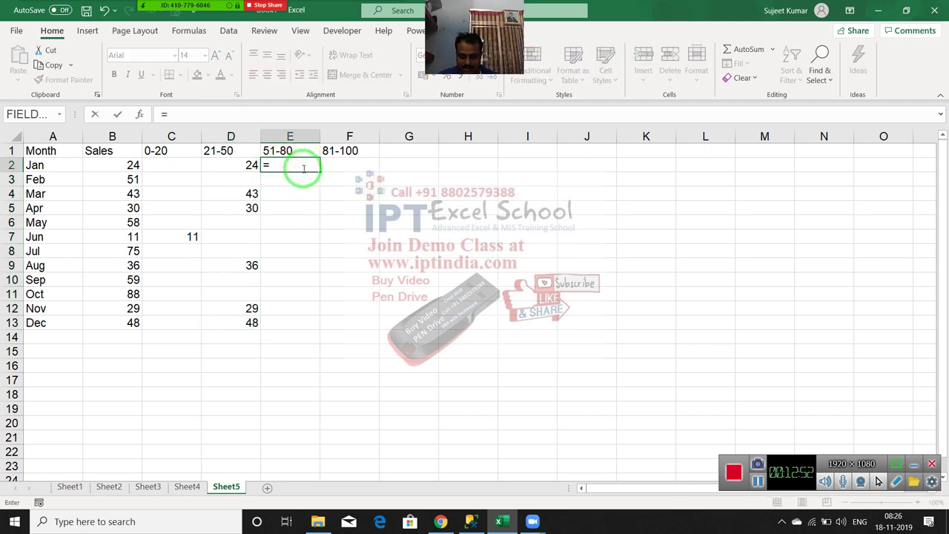
key(Escape)
key(Left)
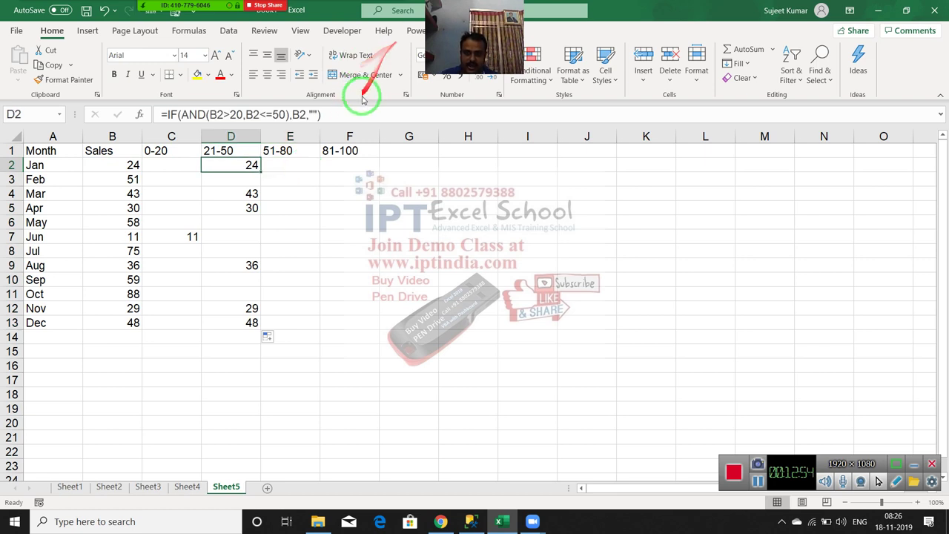
click(357, 109)
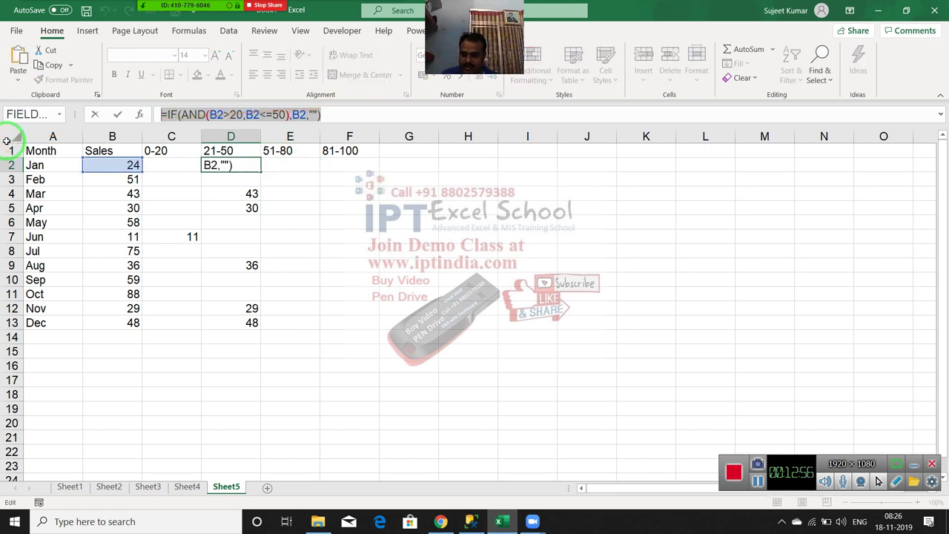
key(Tab)
key(ctrl+v)
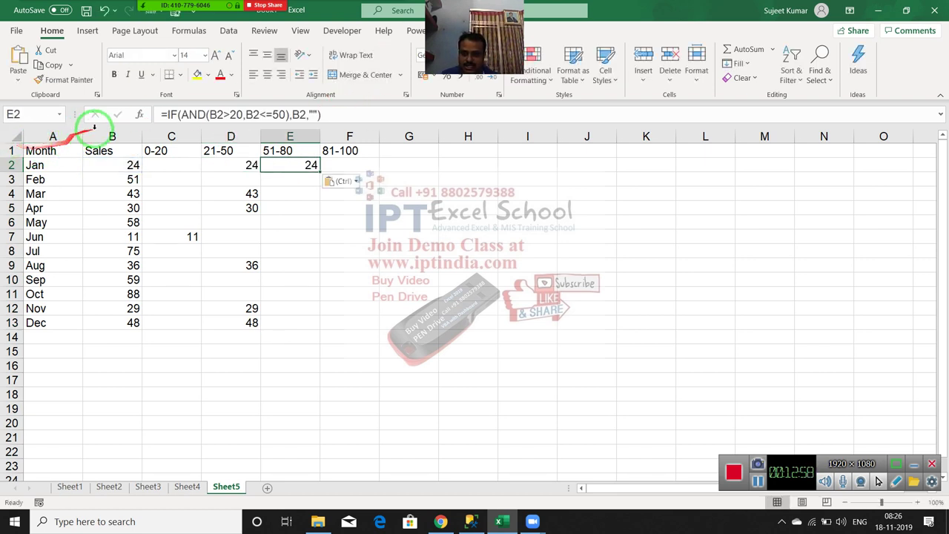
Step: Change E2 to =IF(AND(B2>50,B2<=80),B2,""), fill it down column E, and paste it into F2
click(237, 115)
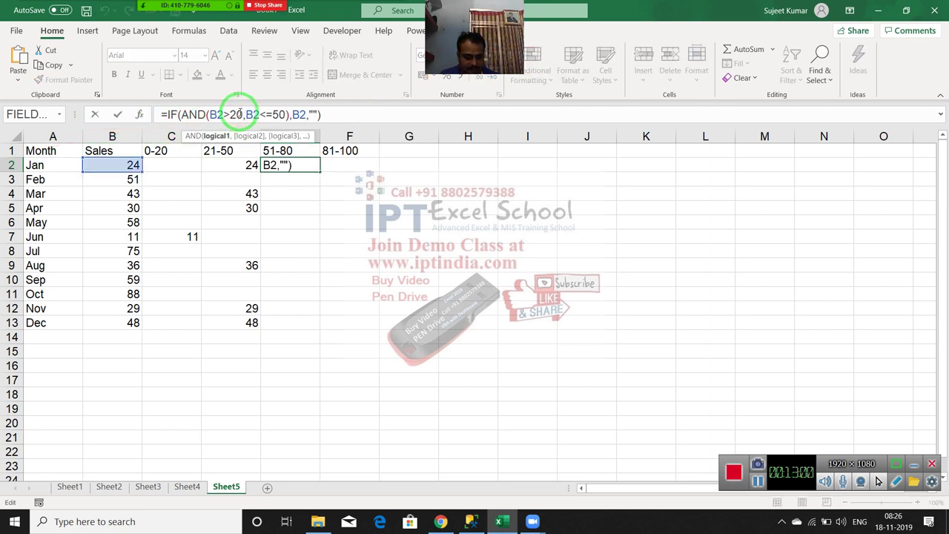
double_click(237, 114)
text(50)
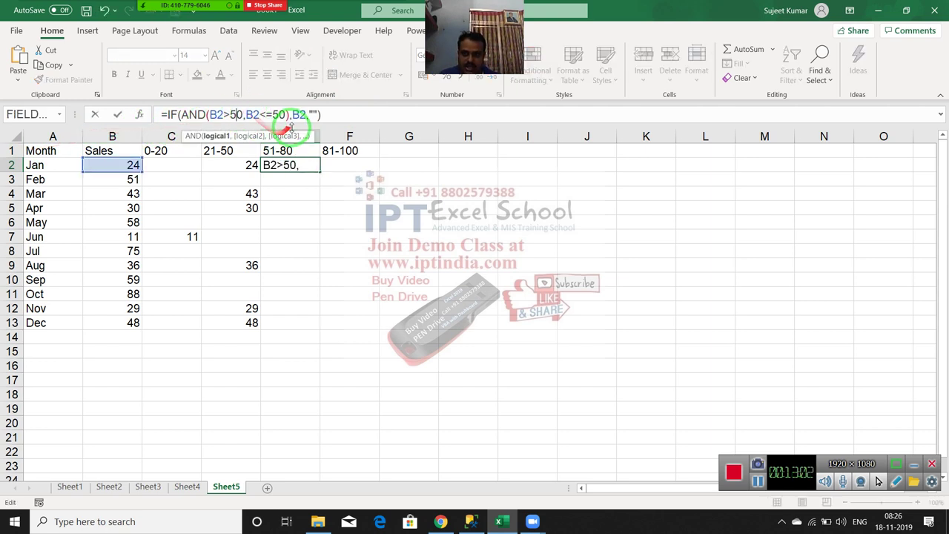
click(276, 115)
key(BackSpace)
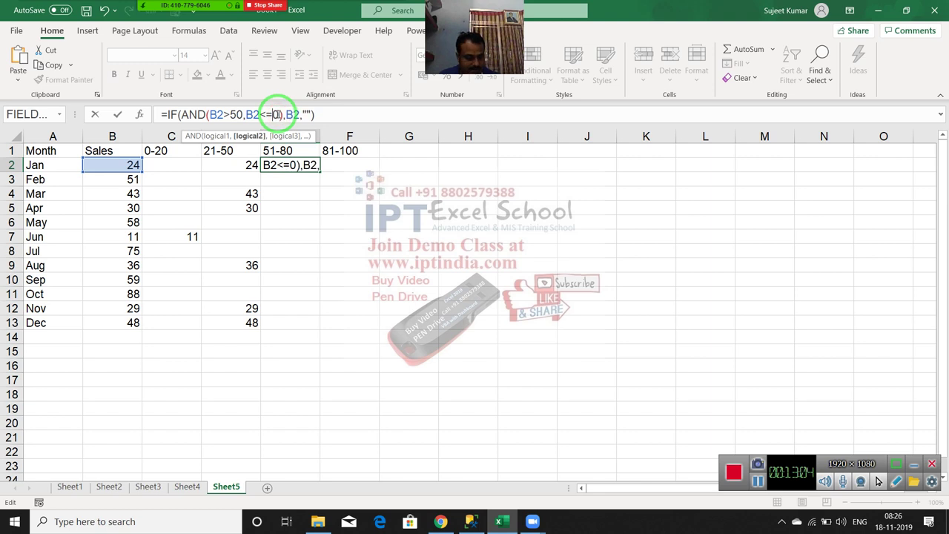
text(8)
key(Return)
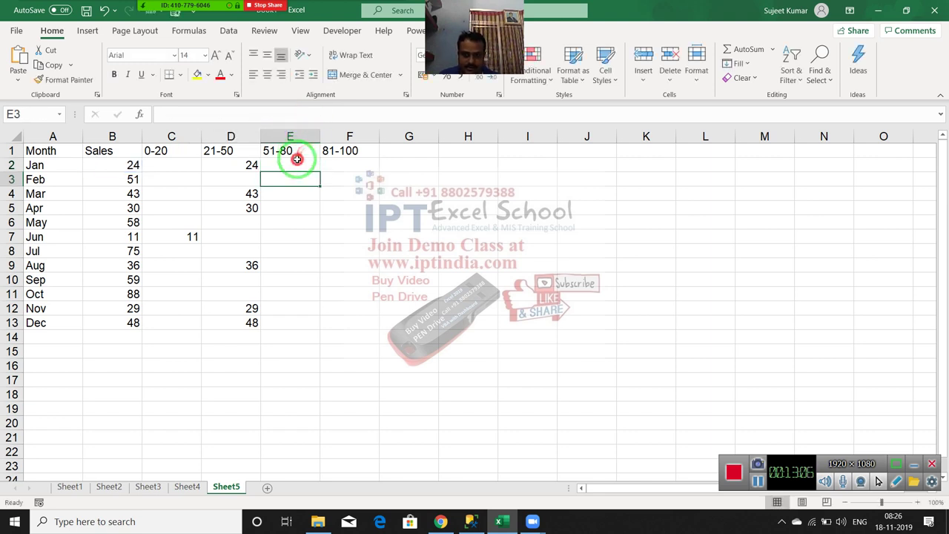
click(297, 159)
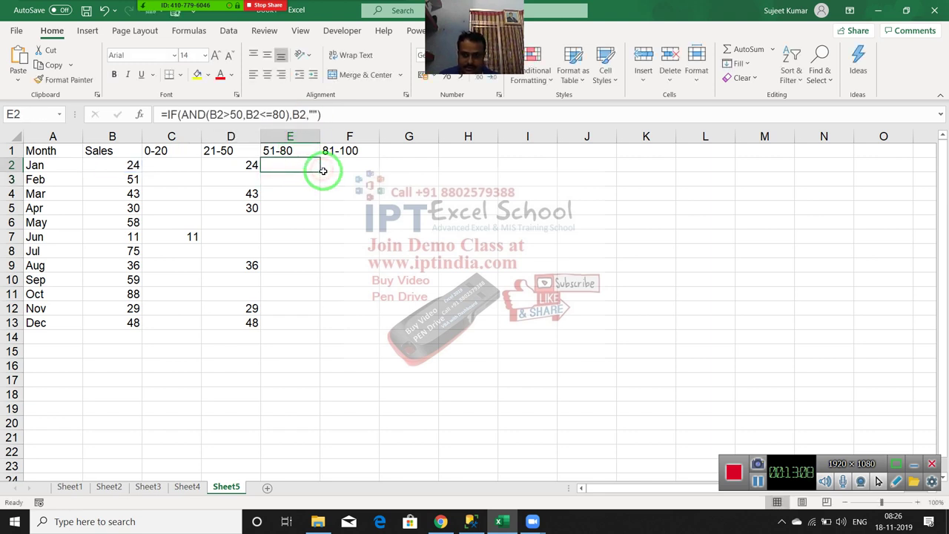
double_click(321, 172)
click(338, 165)
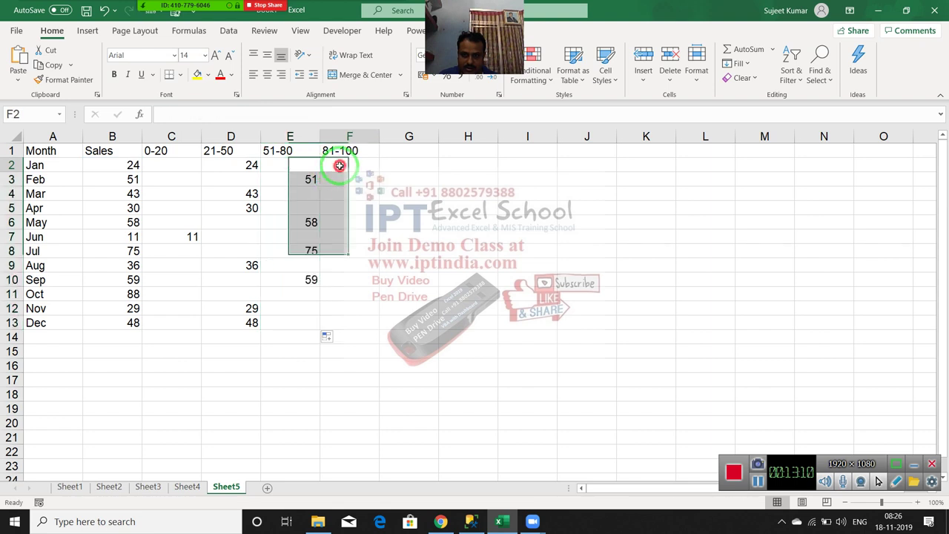
key(ctrl+v)
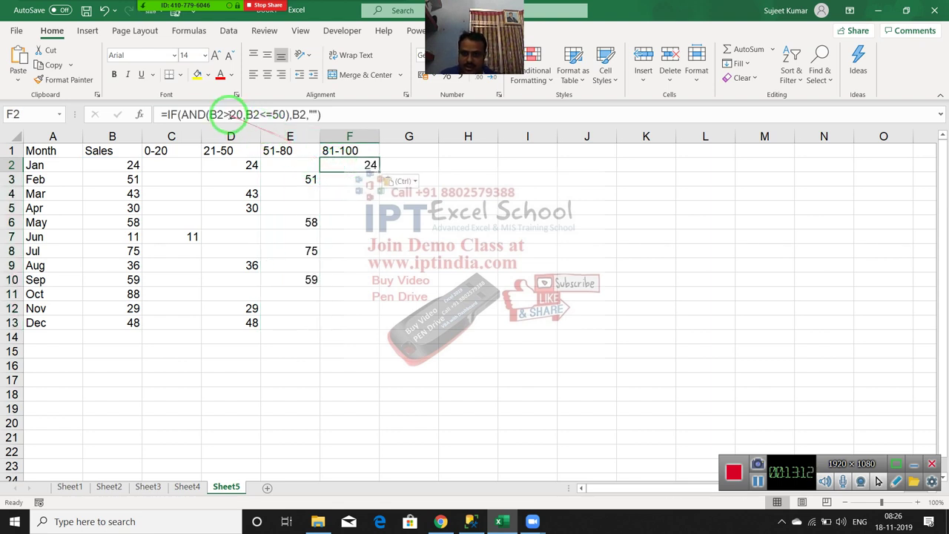
Step: Edit F2 to =IF(AND(B2>80,B2<=100),B2,"") and fill it down to F13
click(236, 115)
key(BackSpace)
text(8)
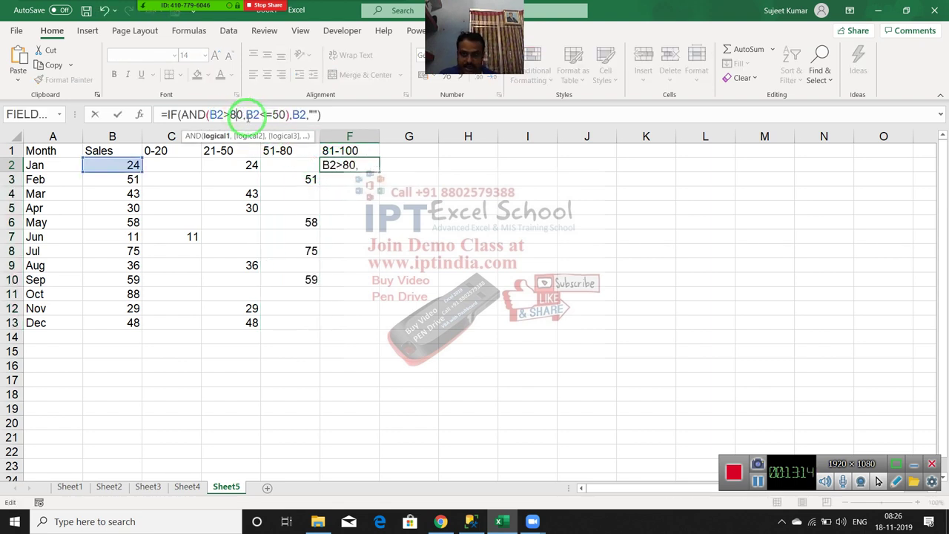
click(278, 114)
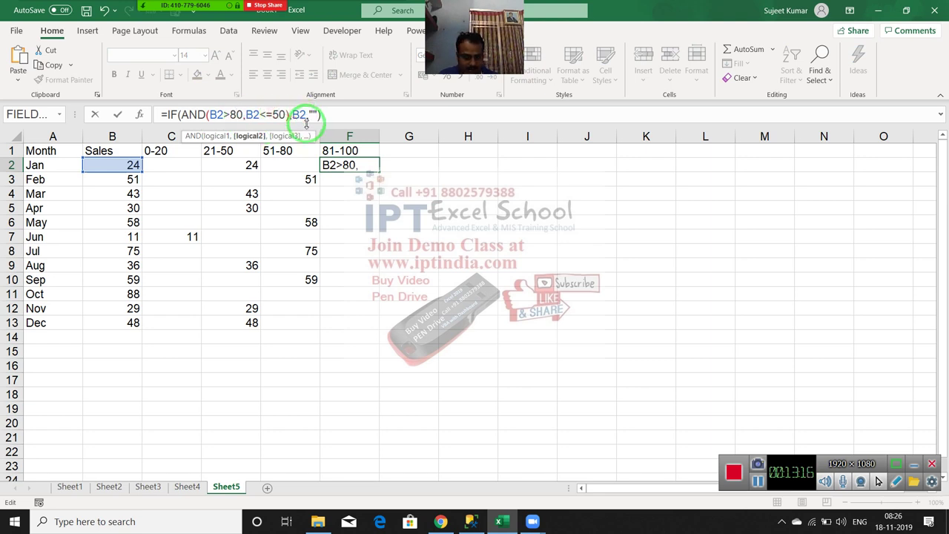
text(10)
key(Return)
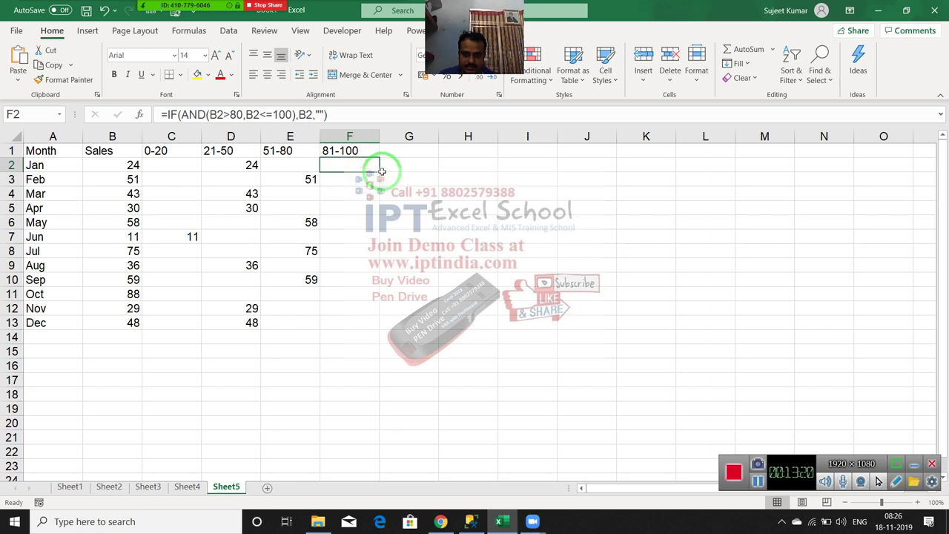
double_click(379, 173)
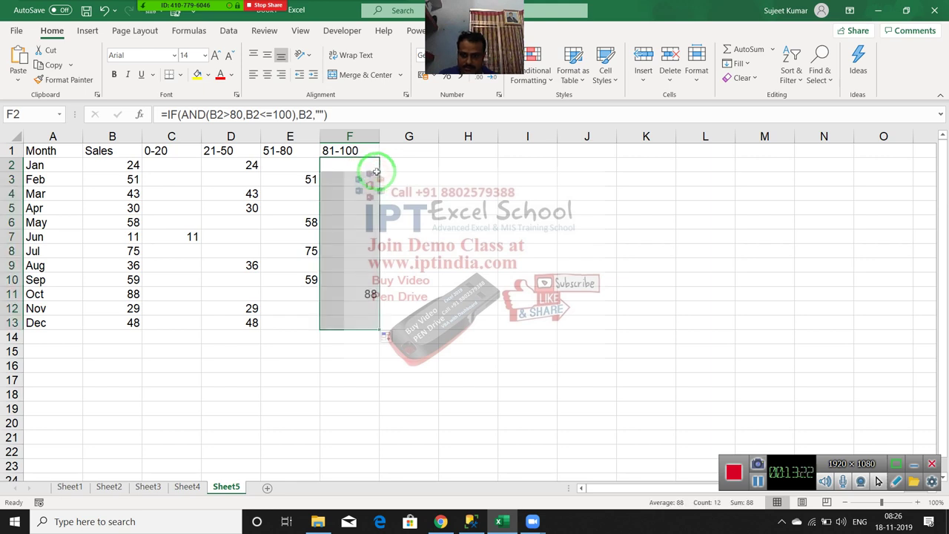
click(593, 223)
click(446, 159)
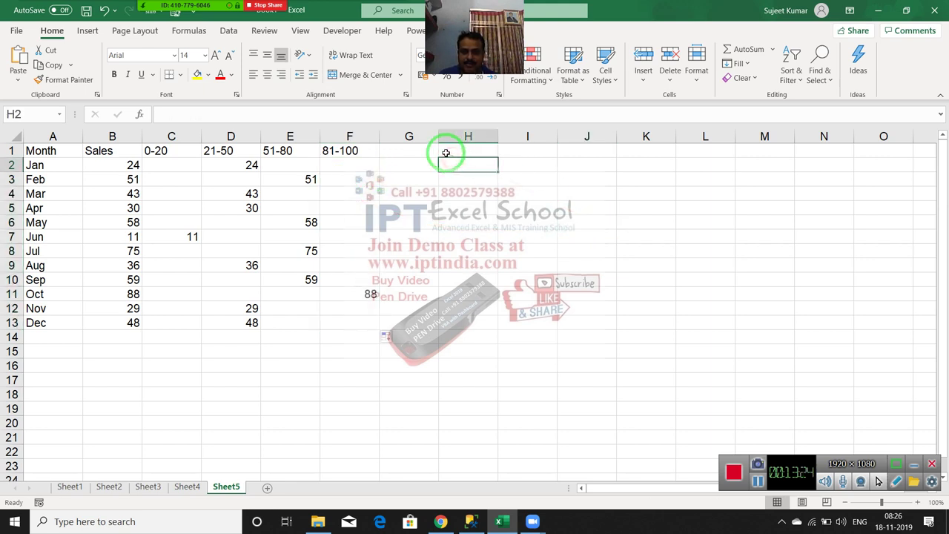
drag(156, 169, 356, 340)
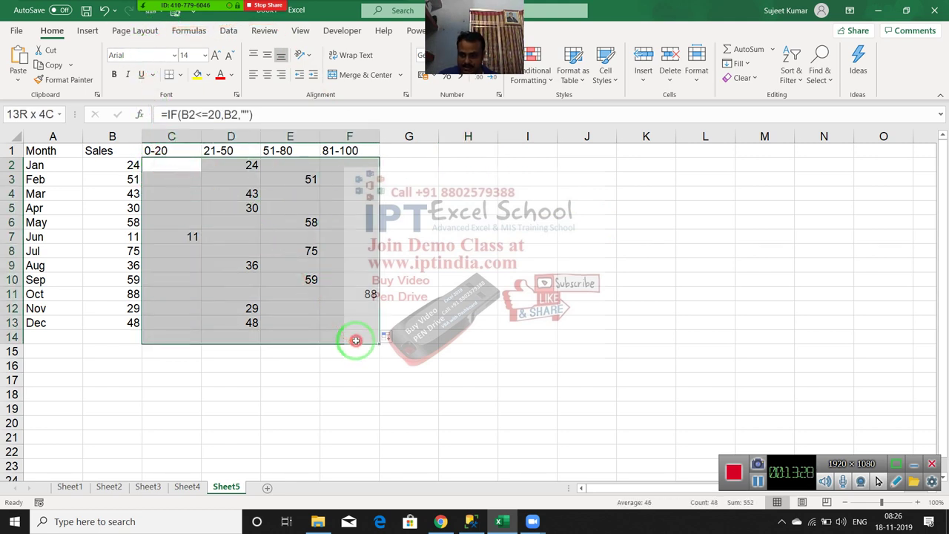
mouse_move(112, 151)
mouse_down()
mouse_move(112, 335)
mouse_move(112, 324)
mouse_up()
click(160, 181)
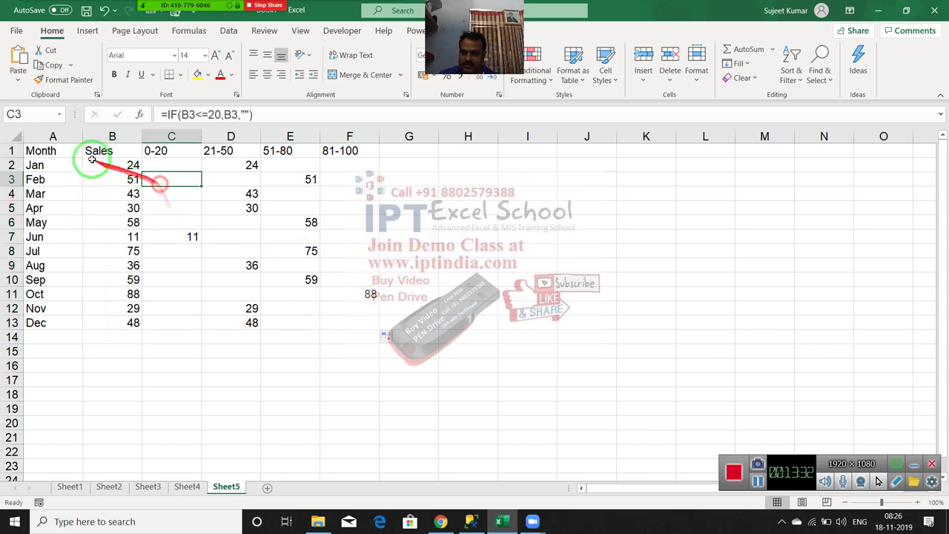
drag(52, 150, 39, 323)
ctrl+click(165, 152)
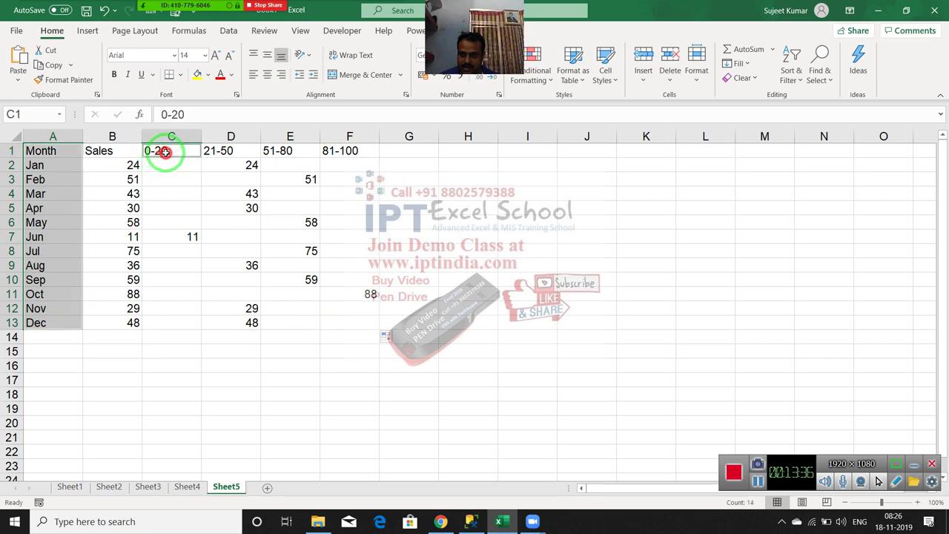
drag(165, 151, 357, 319)
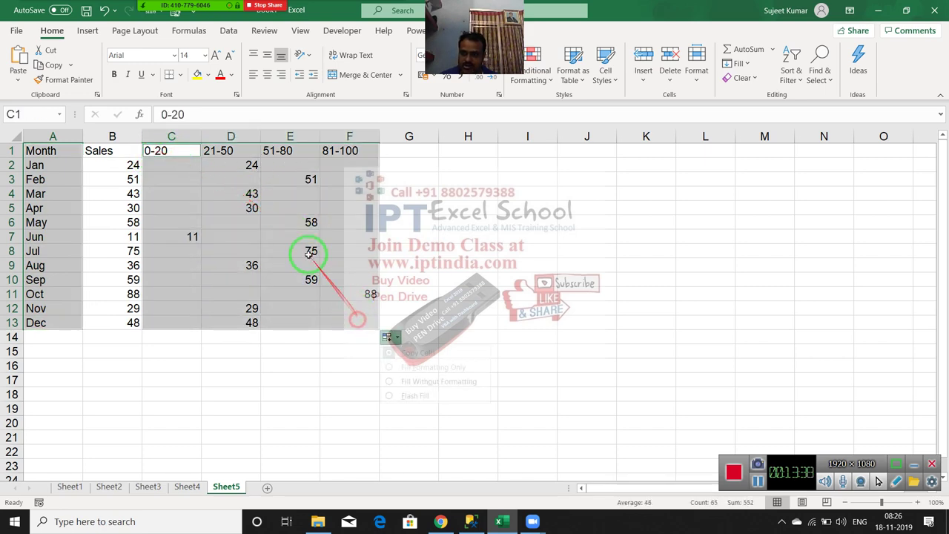
click(87, 30)
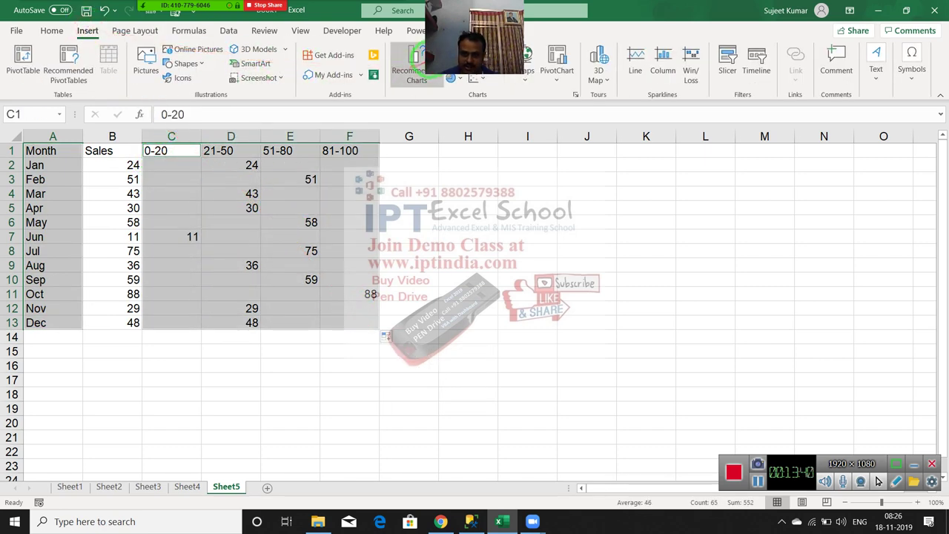
click(456, 63)
click(456, 49)
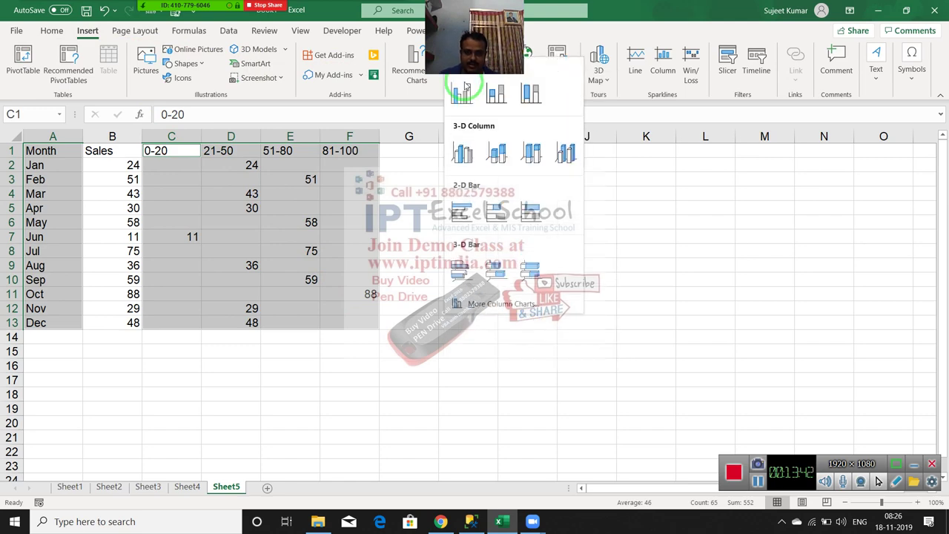
click(462, 92)
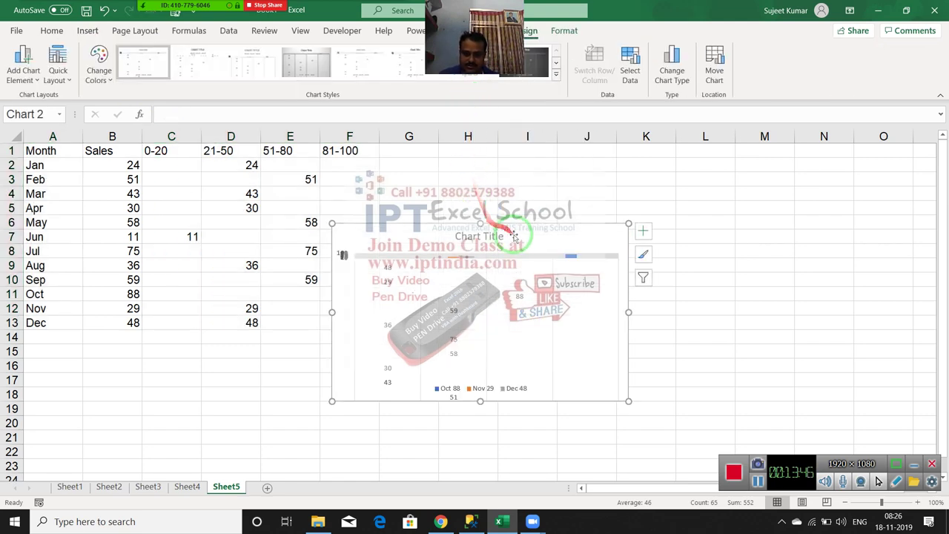
key(Delete)
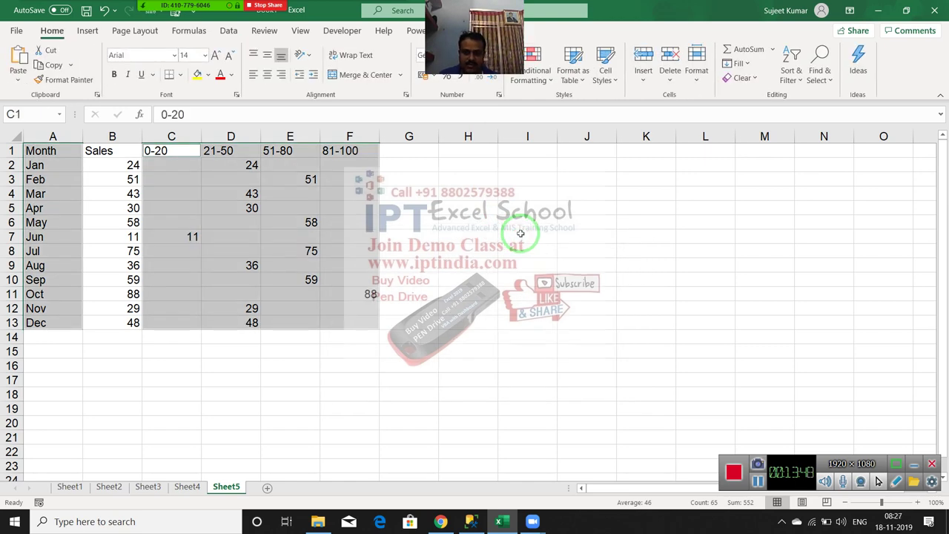
Step: Insert a clustered column chart beside the Sheet5 table and bring up its Select Data dialog
click(519, 192)
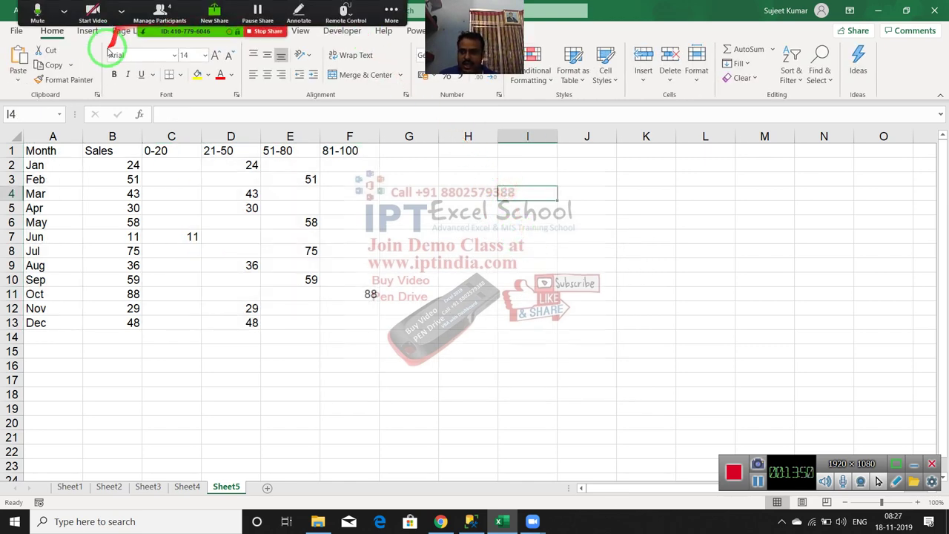
click(89, 31)
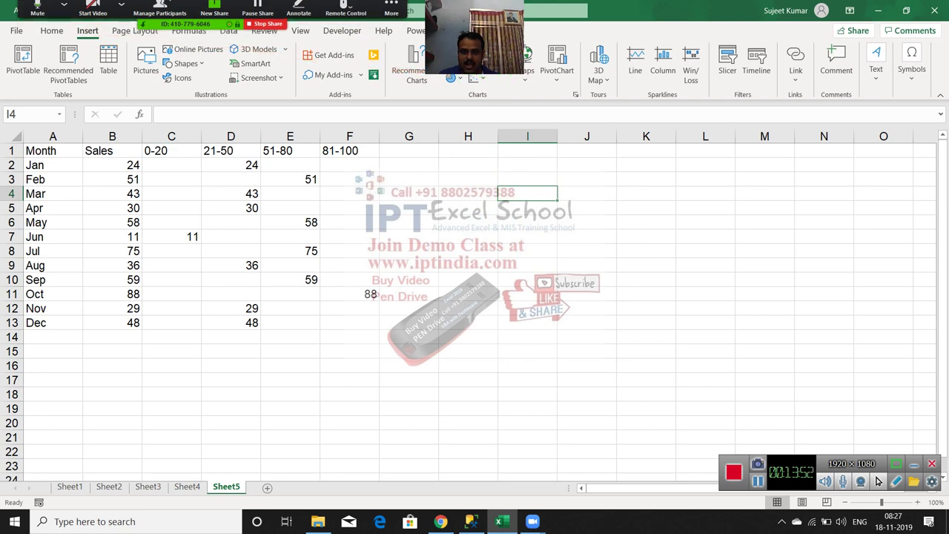
click(451, 56)
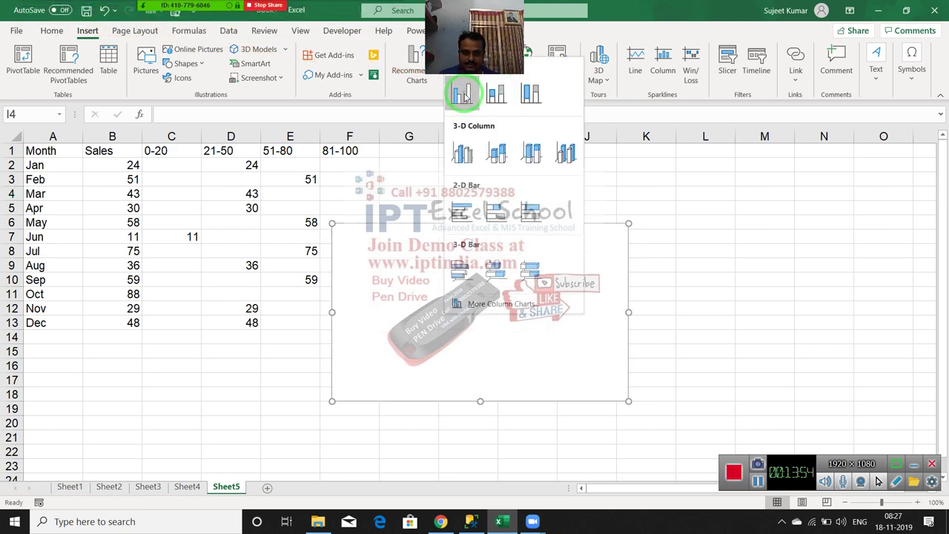
click(464, 95)
mouse_move(419, 245)
mouse_down()
mouse_move(500, 178)
mouse_move(493, 165)
mouse_up()
right_click(491, 165)
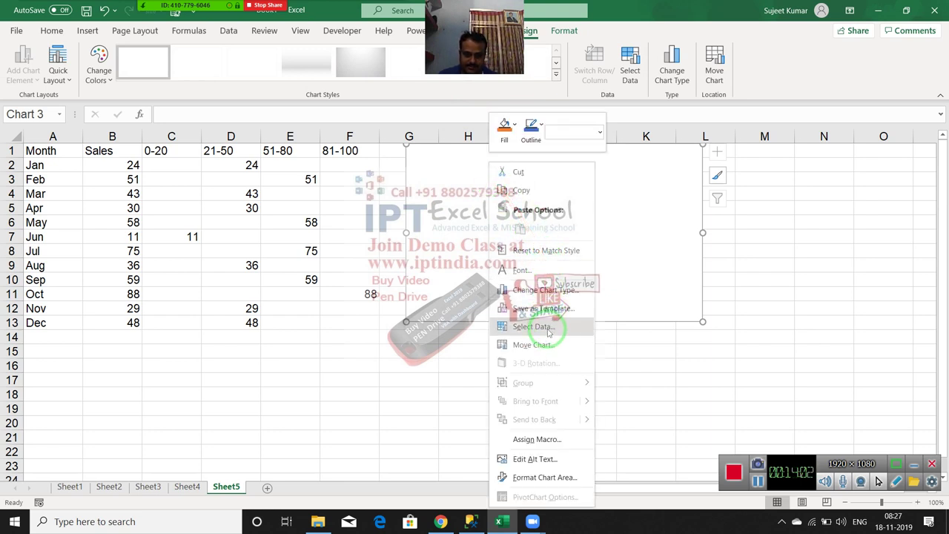
click(549, 334)
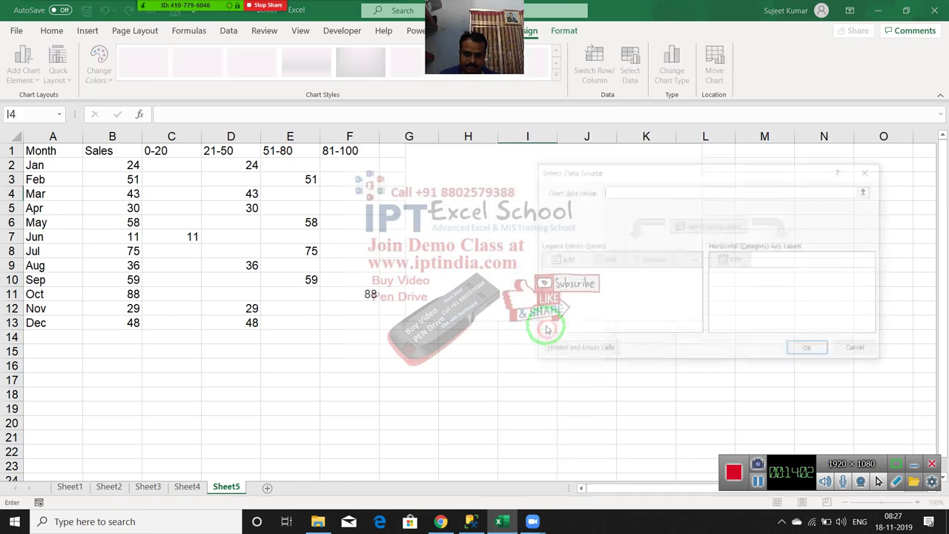
Step: Add the 0-20 series using values from C2:C13
click(567, 264)
click(617, 254)
text(0-20)
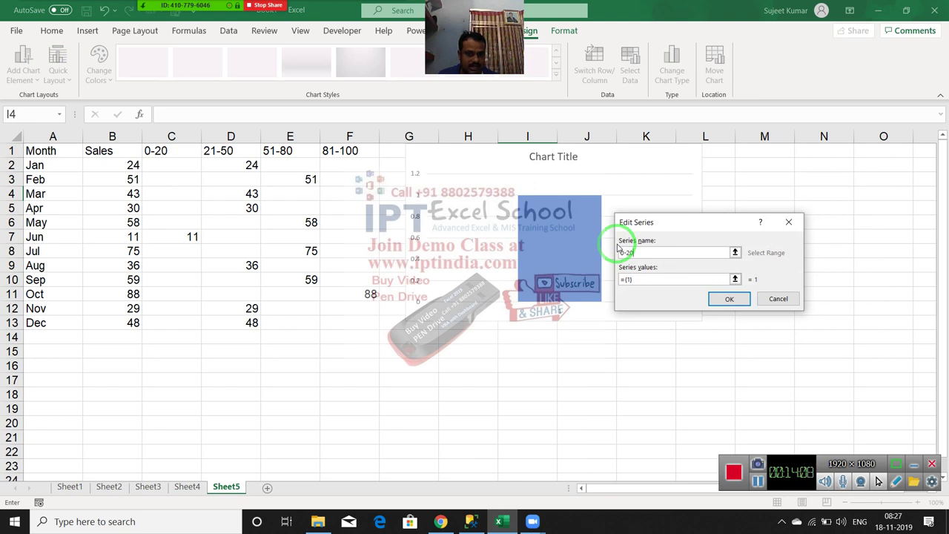
click(638, 280)
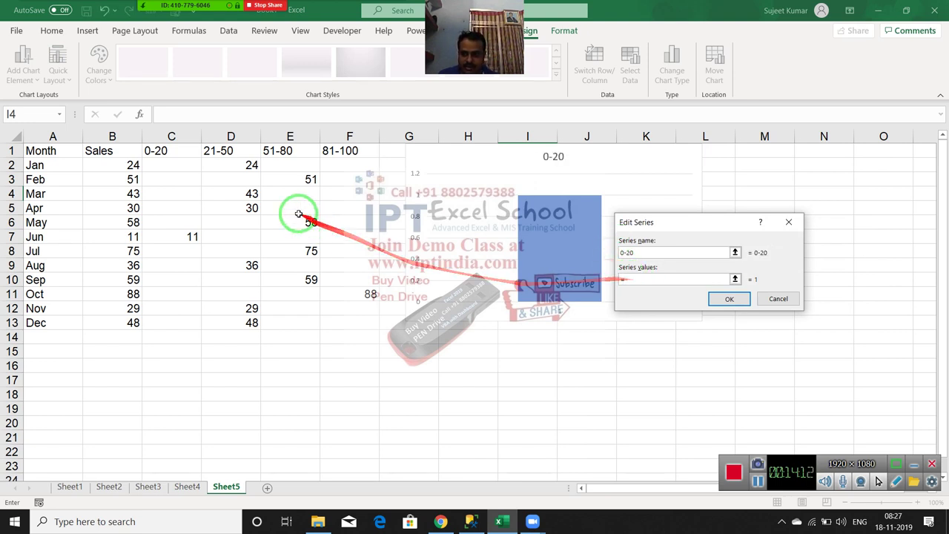
drag(187, 167, 186, 324)
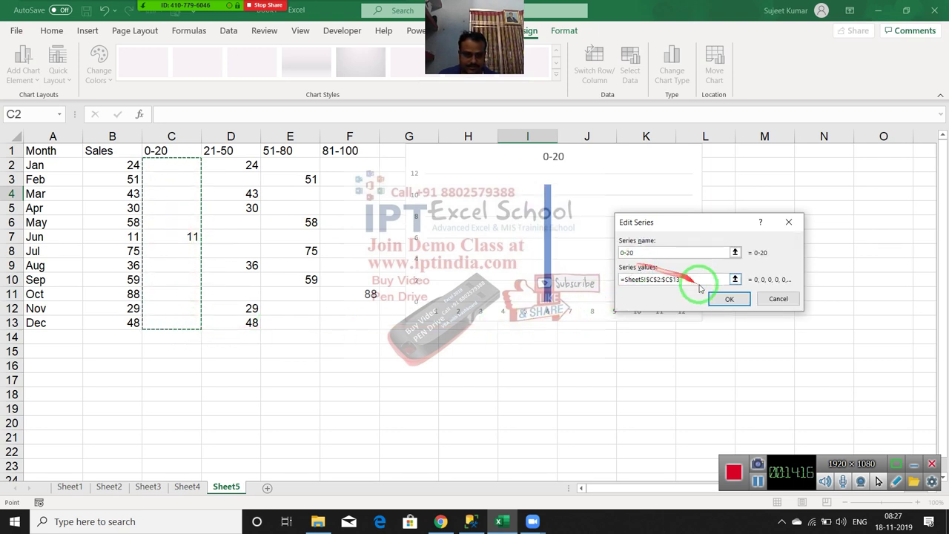
click(729, 299)
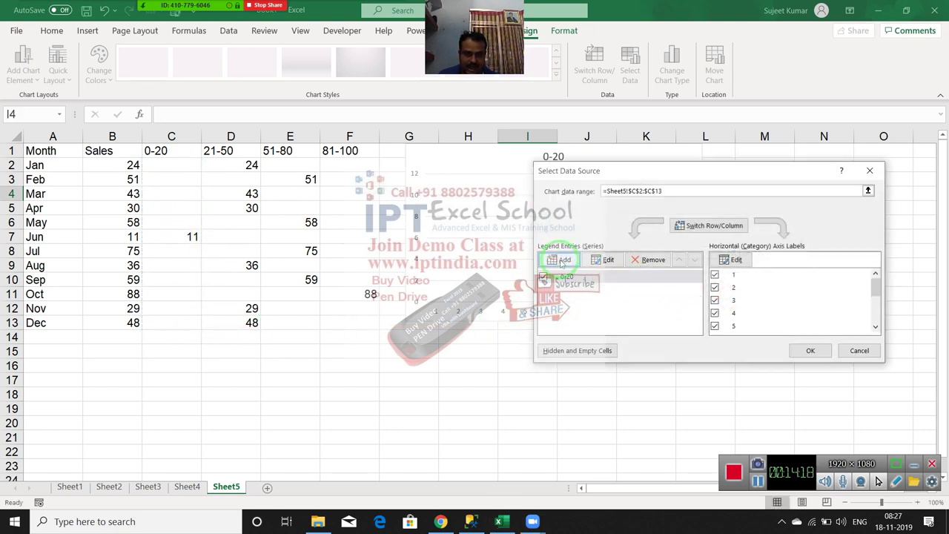
Step: Add the 21-50 series using values from D2:D13
click(561, 259)
text(21-50)
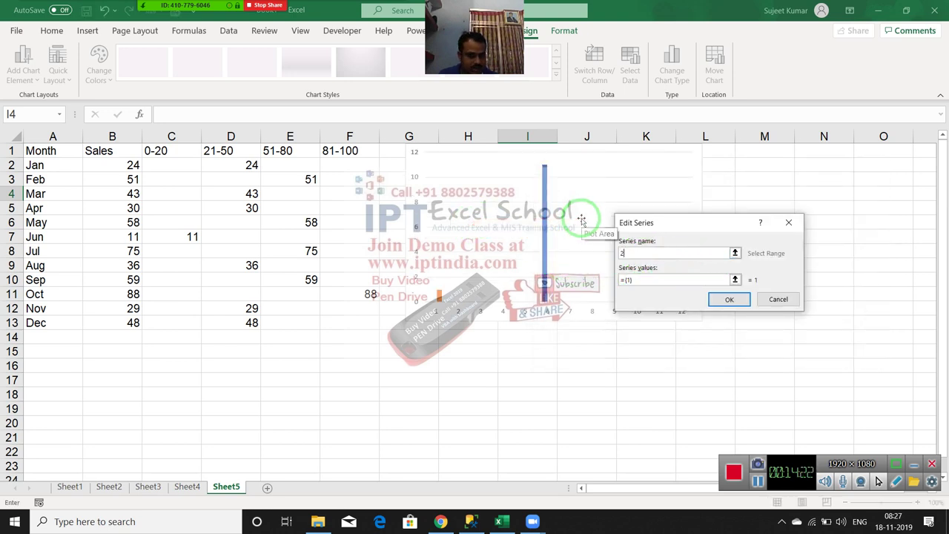
click(640, 278)
click(605, 282)
text(=)
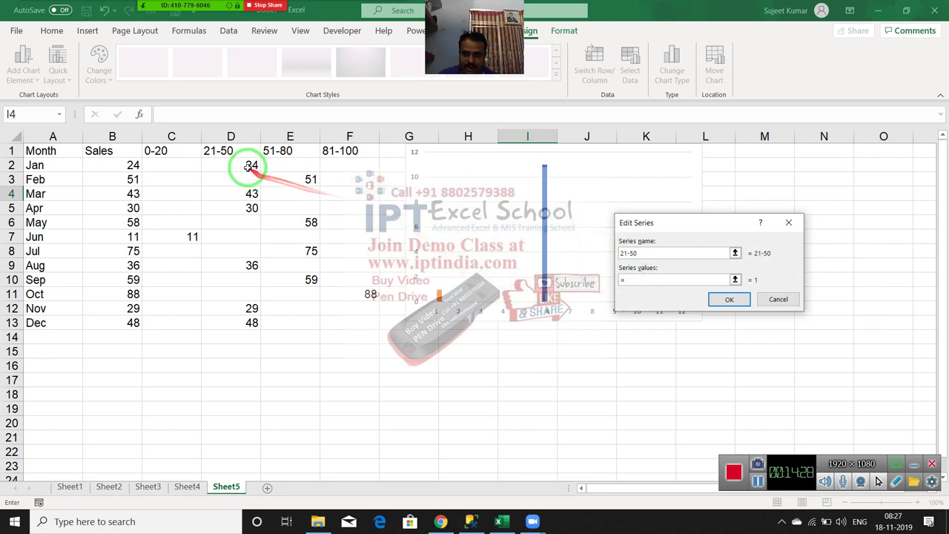
drag(245, 165, 245, 324)
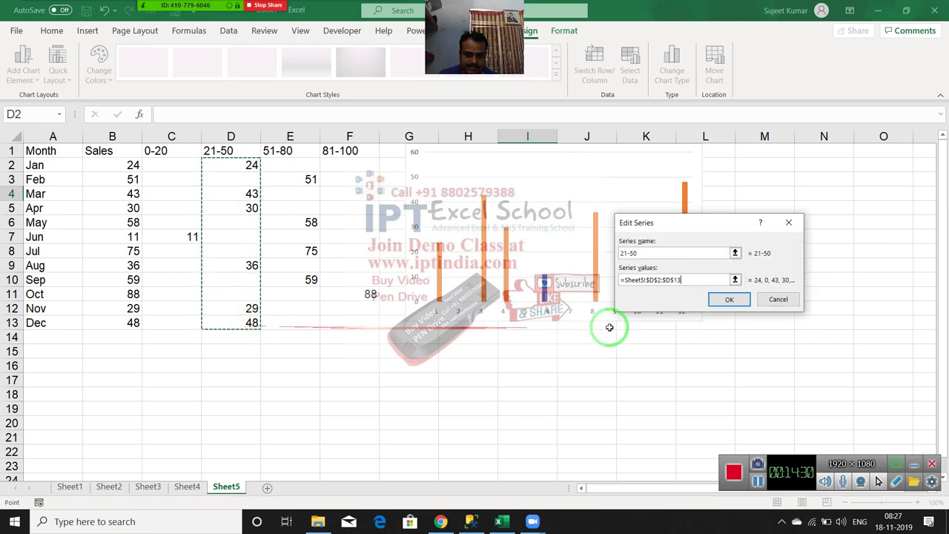
click(729, 300)
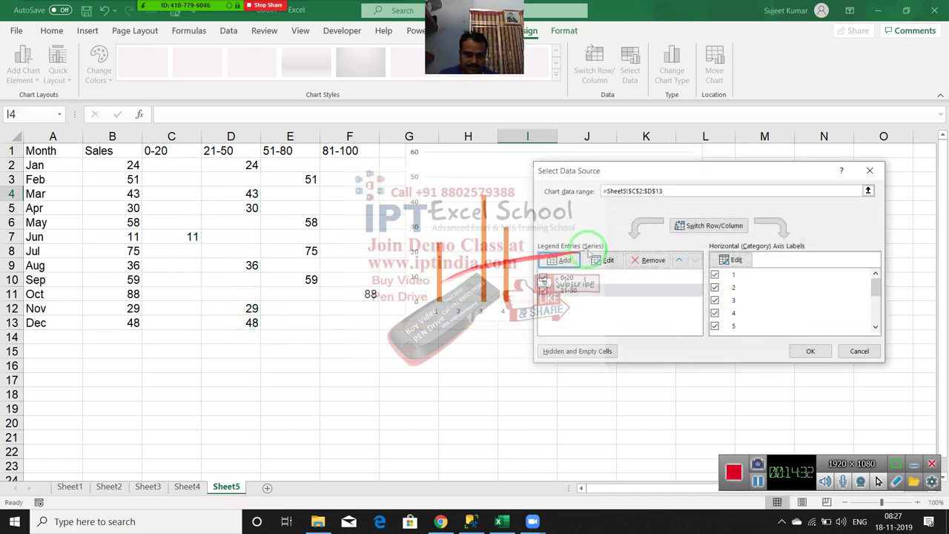
Step: Add the 51-80 series using values from E2:E13
click(566, 260)
text(51-80)
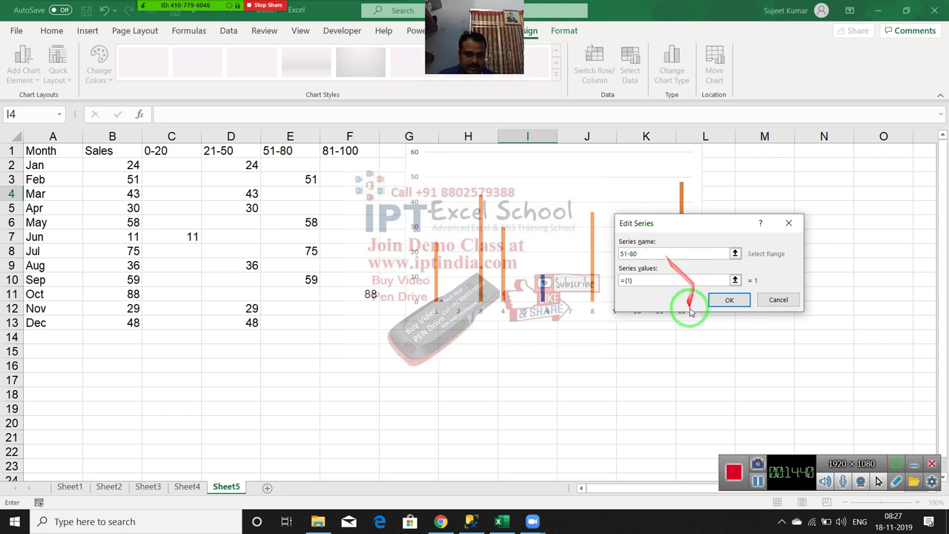
drag(667, 281, 612, 286)
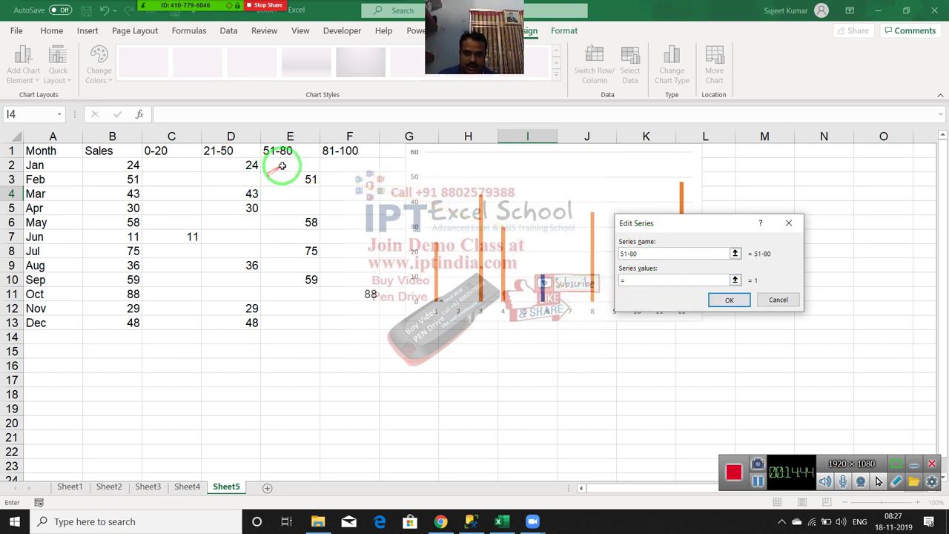
drag(278, 165, 282, 324)
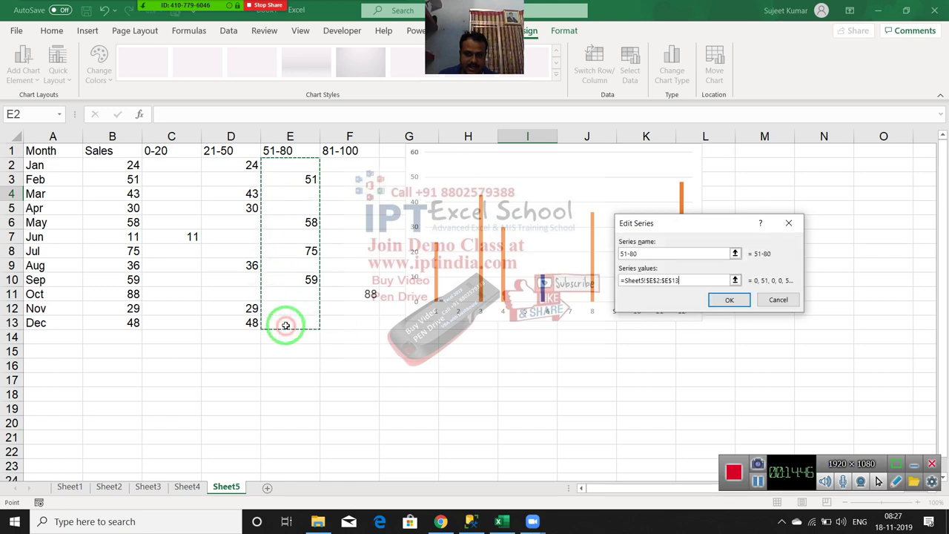
click(729, 299)
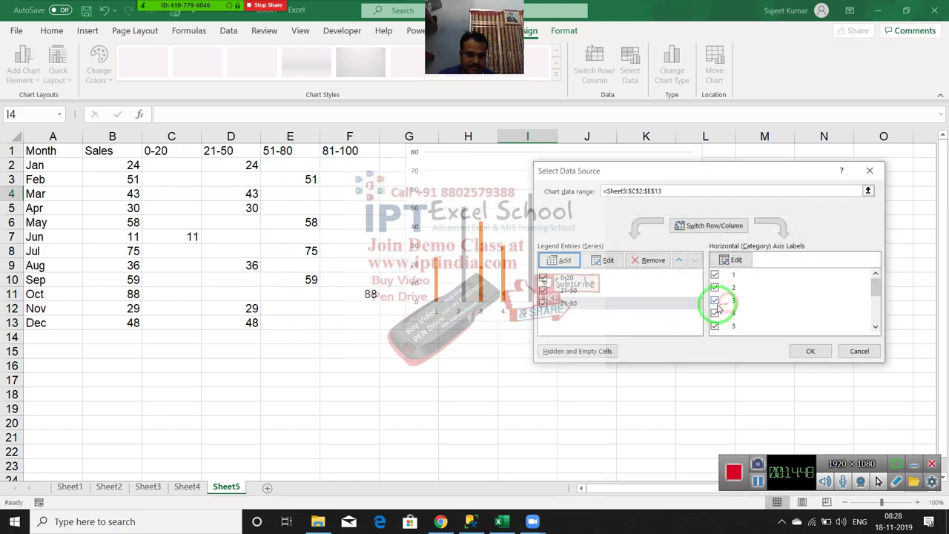
Step: Add the 81-100 series using values from F2:F13
click(563, 261)
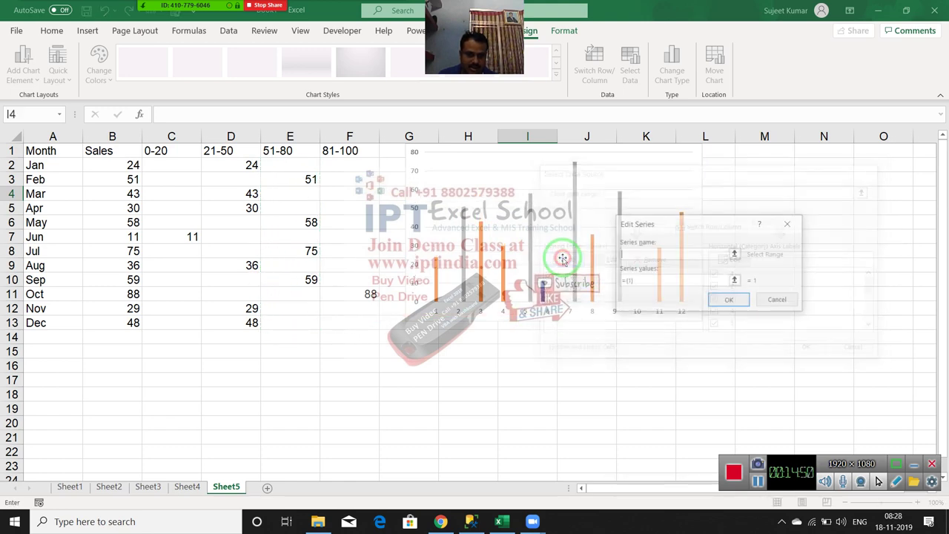
click(630, 254)
text(81-100)
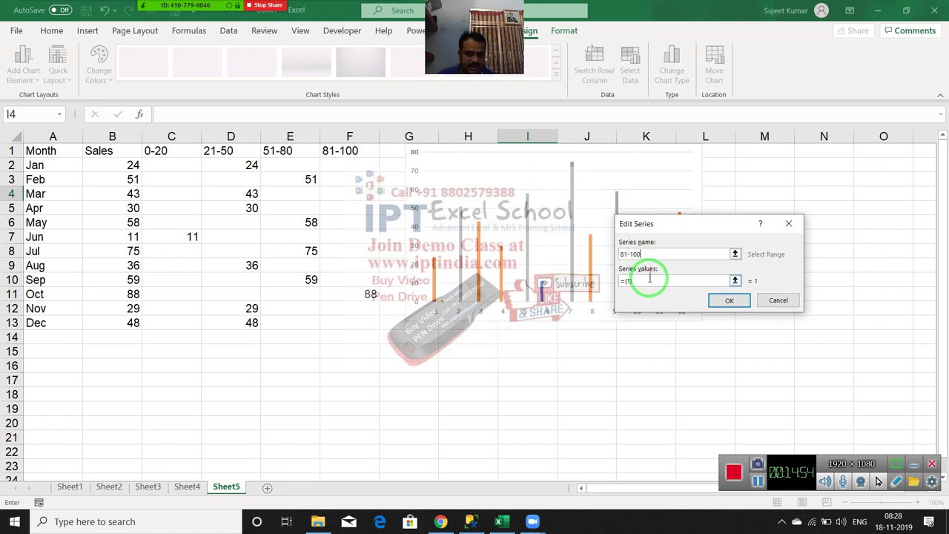
drag(650, 278, 593, 286)
text(=)
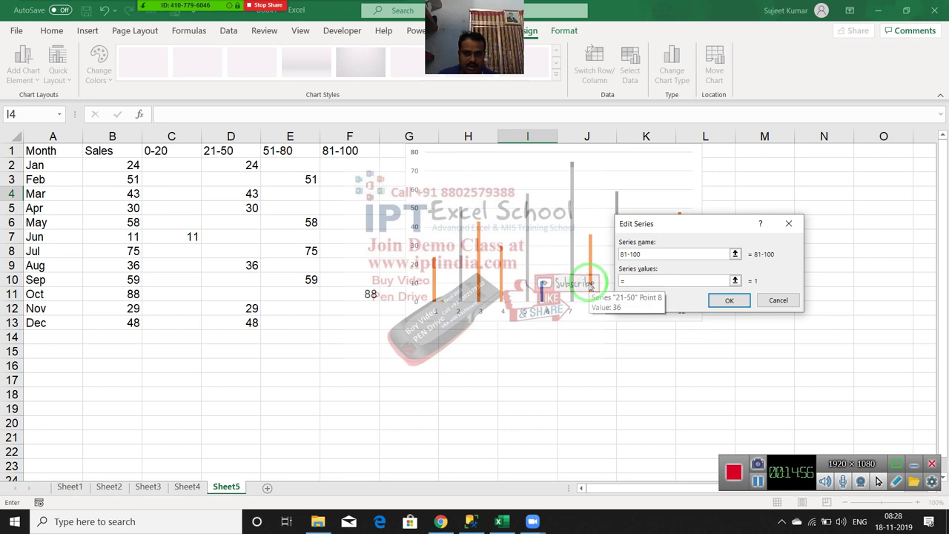
drag(343, 165, 356, 319)
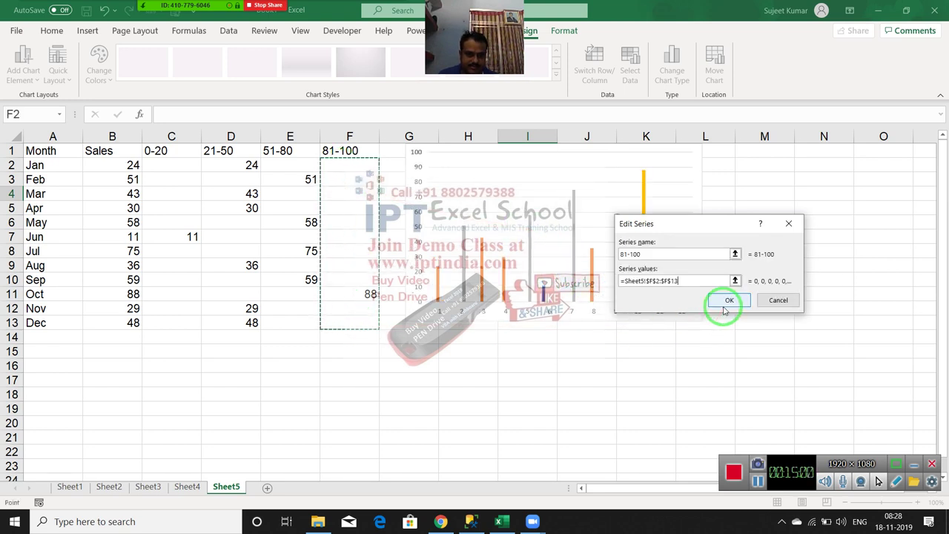
click(727, 304)
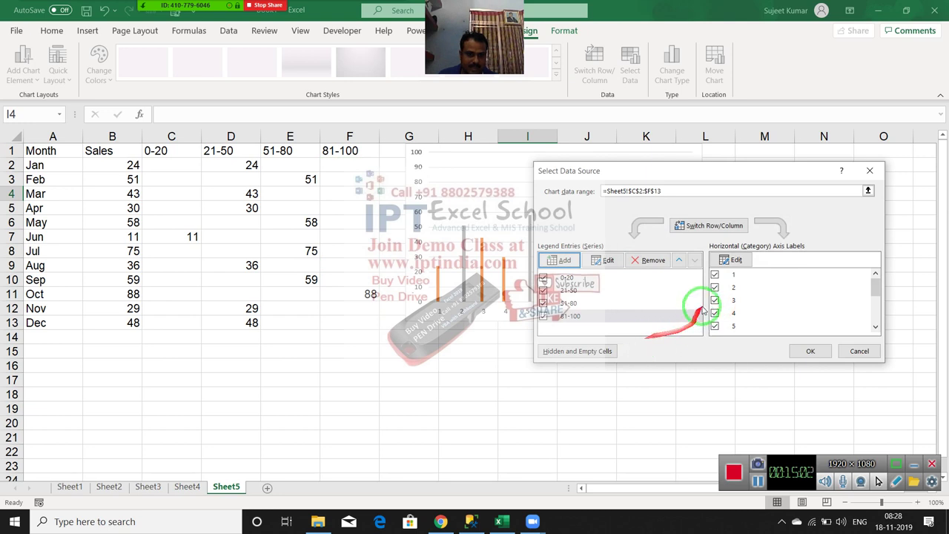
click(731, 261)
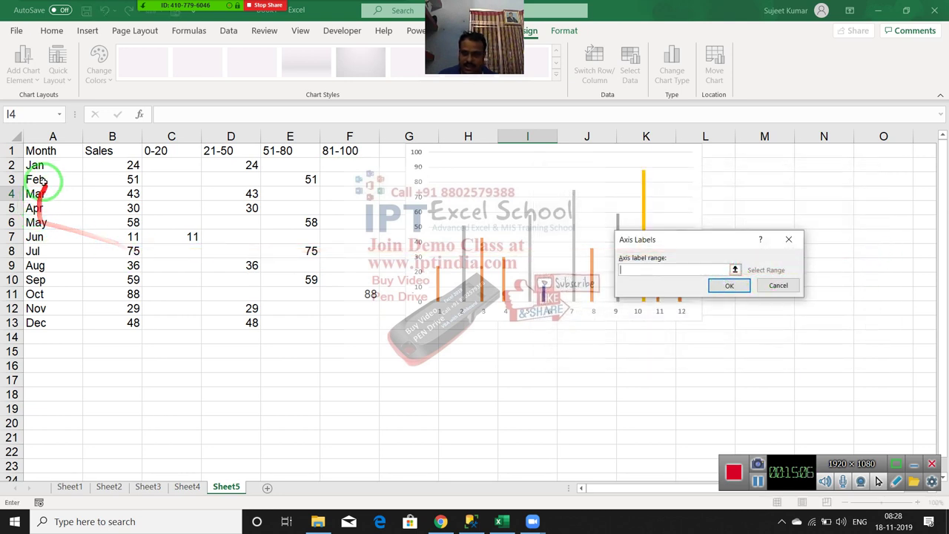
Step: Label the horizontal axis with the months Jan–Dec from A2:A13 and apply the chart data
drag(39, 167, 29, 323)
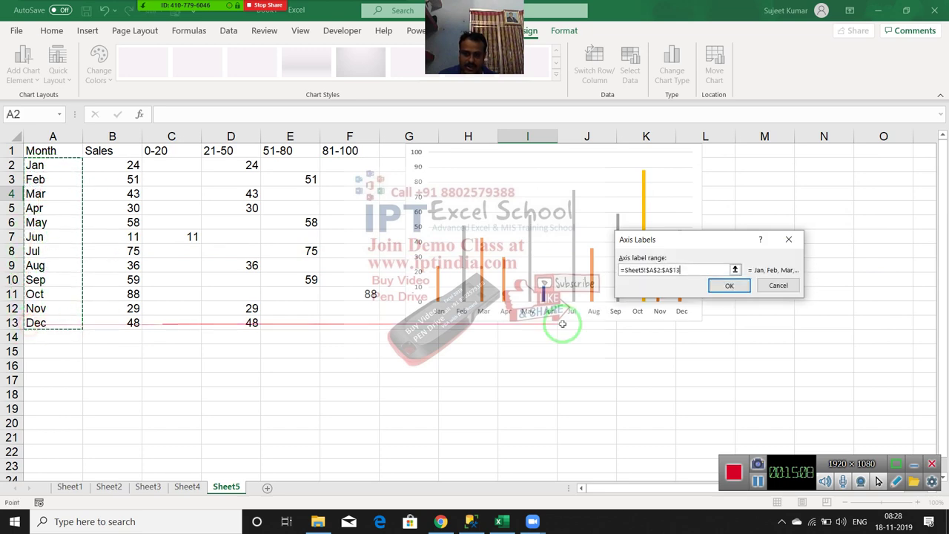
click(714, 286)
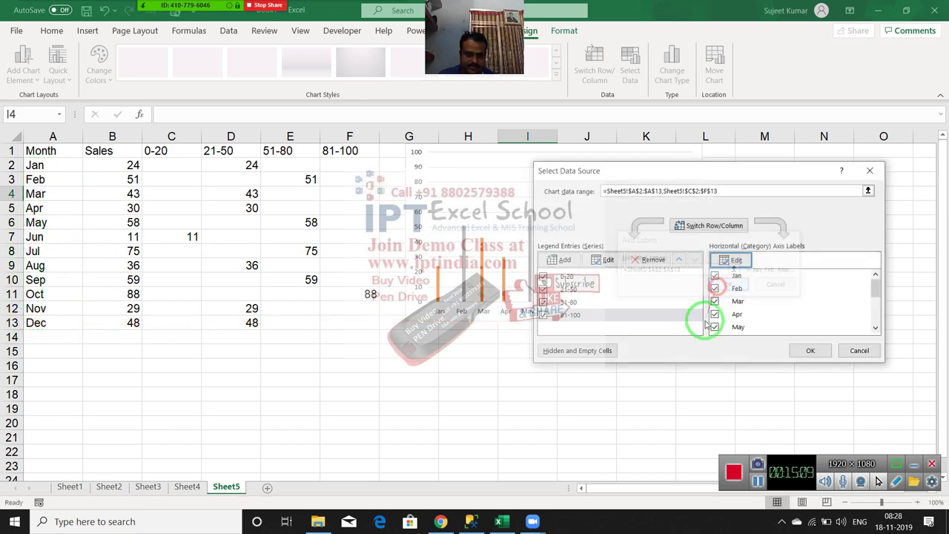
click(803, 350)
click(525, 369)
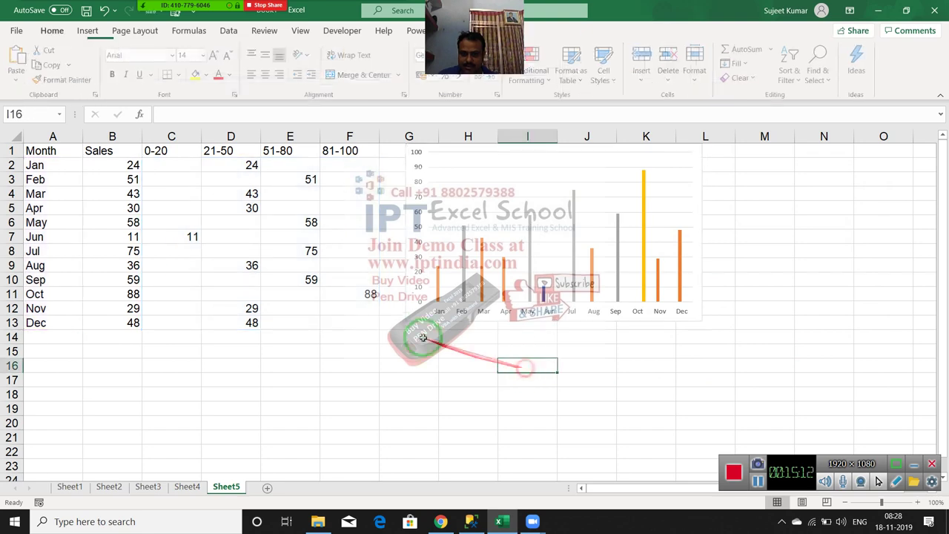
click(409, 311)
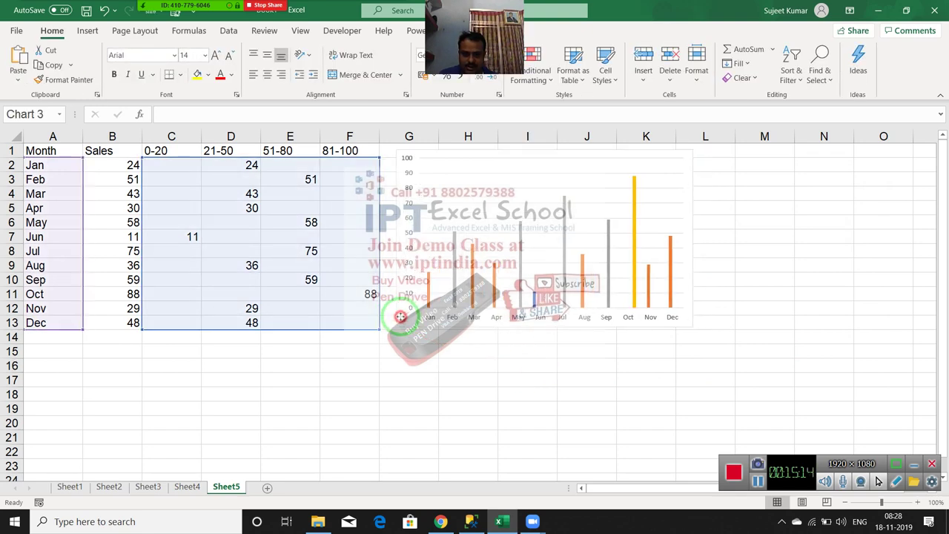
Step: Stretch the chart across to column O and open Format Data Series for the 51-80 bars
drag(409, 310, 400, 317)
drag(691, 328, 910, 400)
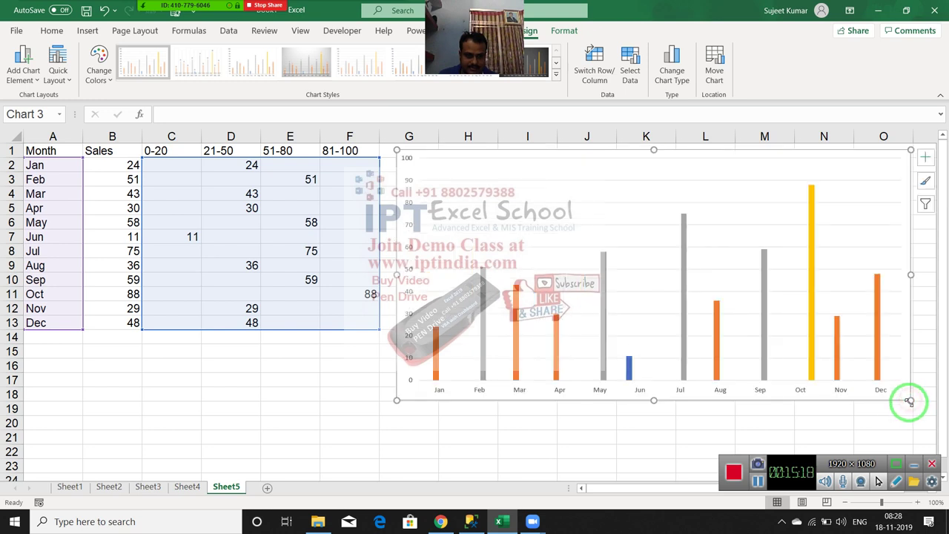
click(603, 334)
right_click(603, 335)
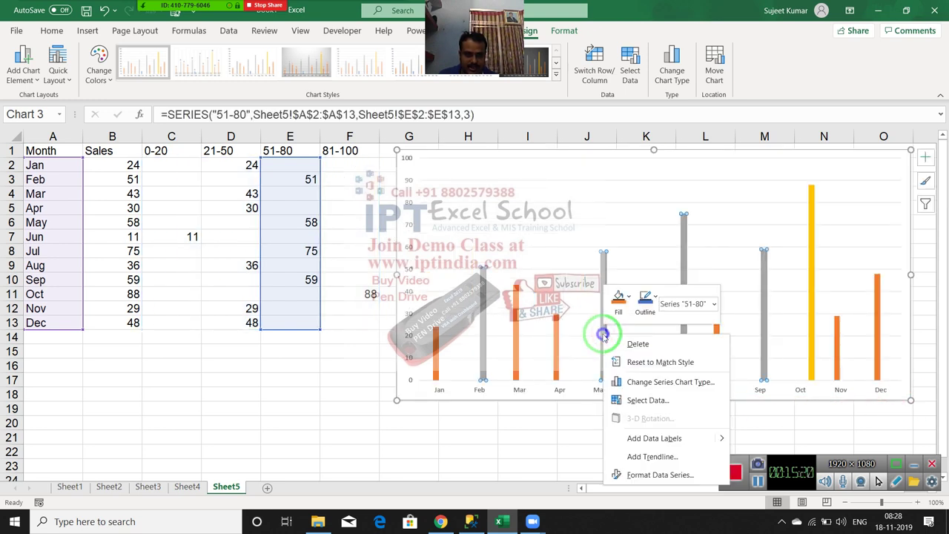
click(643, 471)
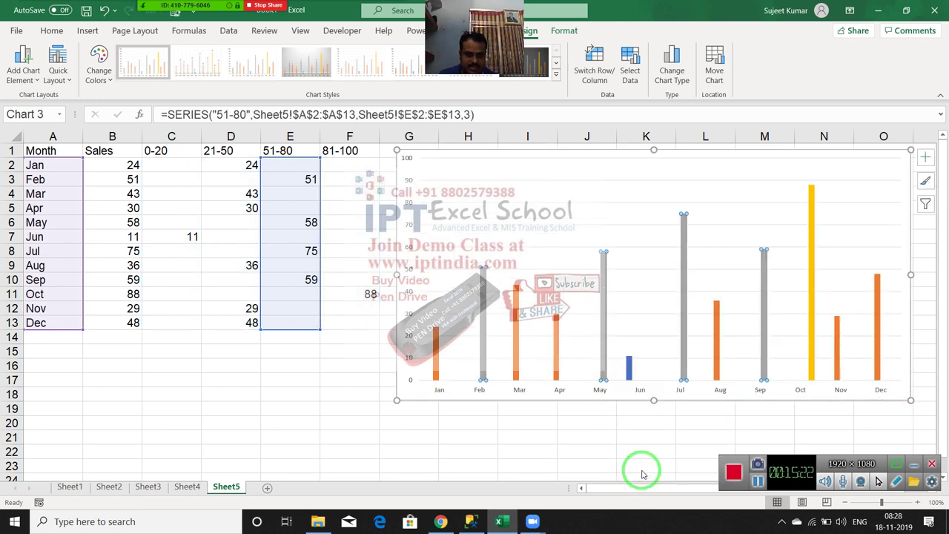
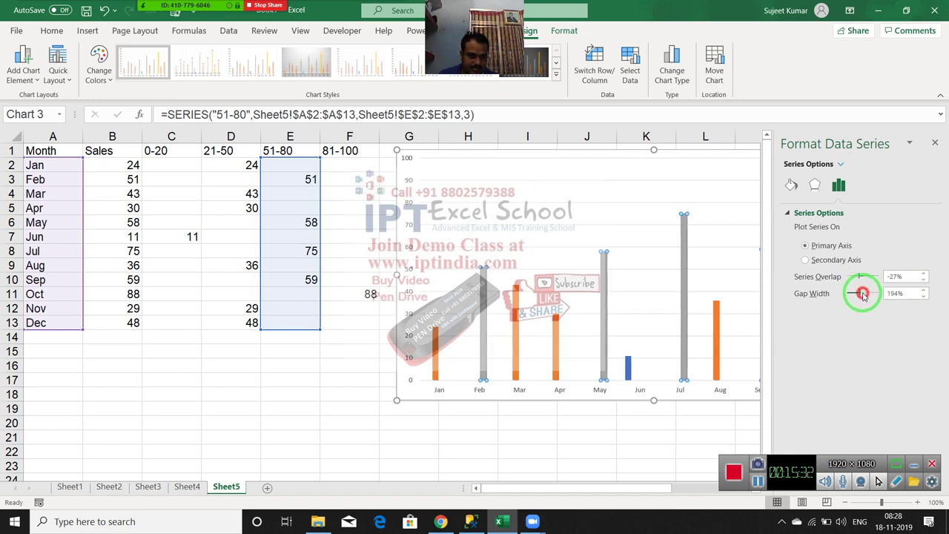
Step: Set the 51-80 series to 0% gap width and 54% series overlap
drag(877, 295, 848, 296)
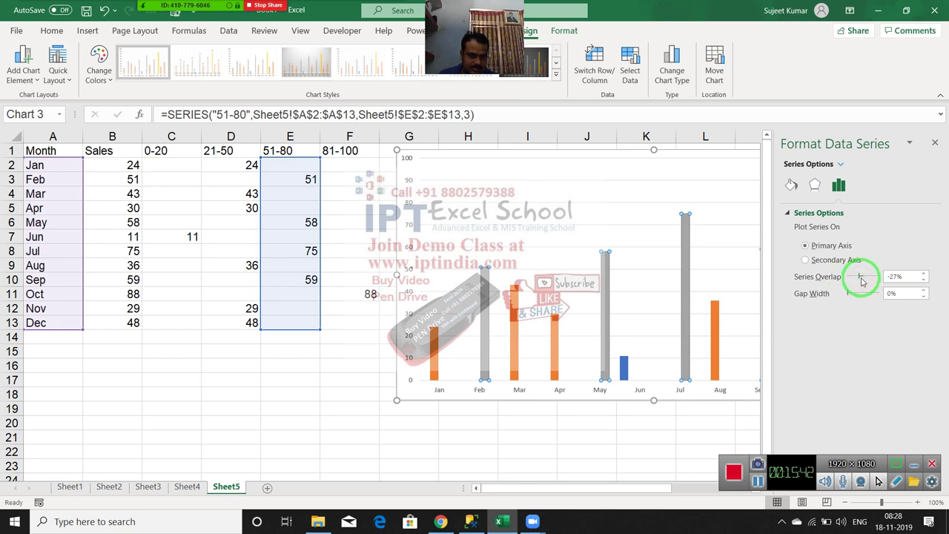
drag(864, 277, 873, 279)
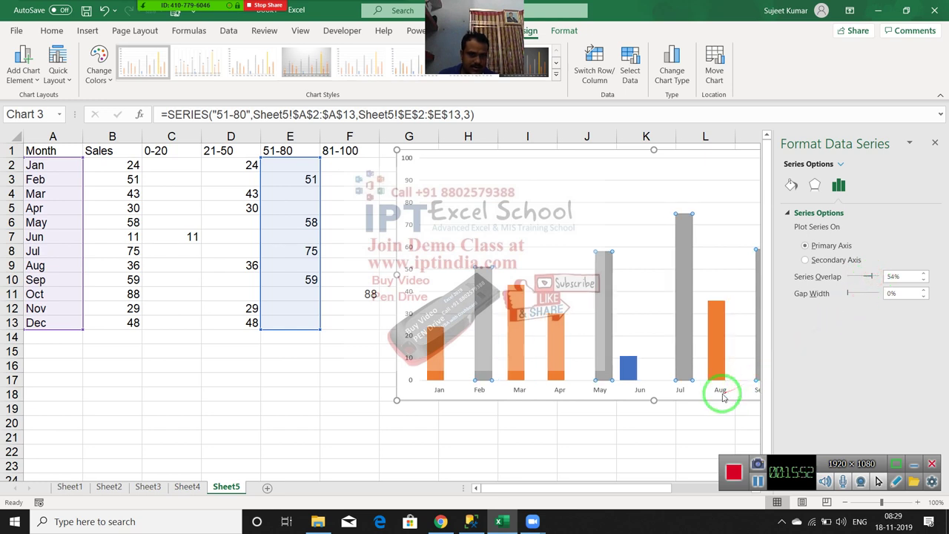
click(673, 436)
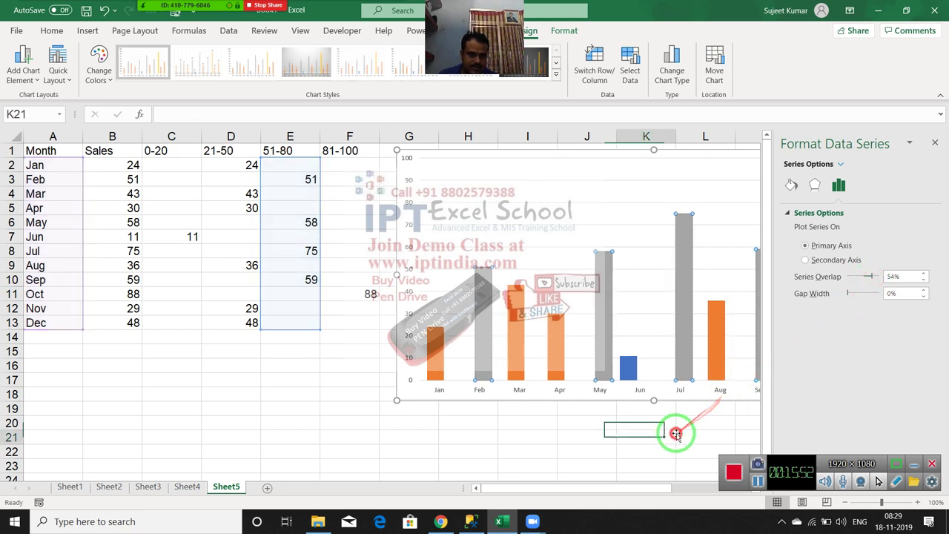
Step: Close the formatting pane and inspect the IF formula in C7 behind June's bar
click(938, 142)
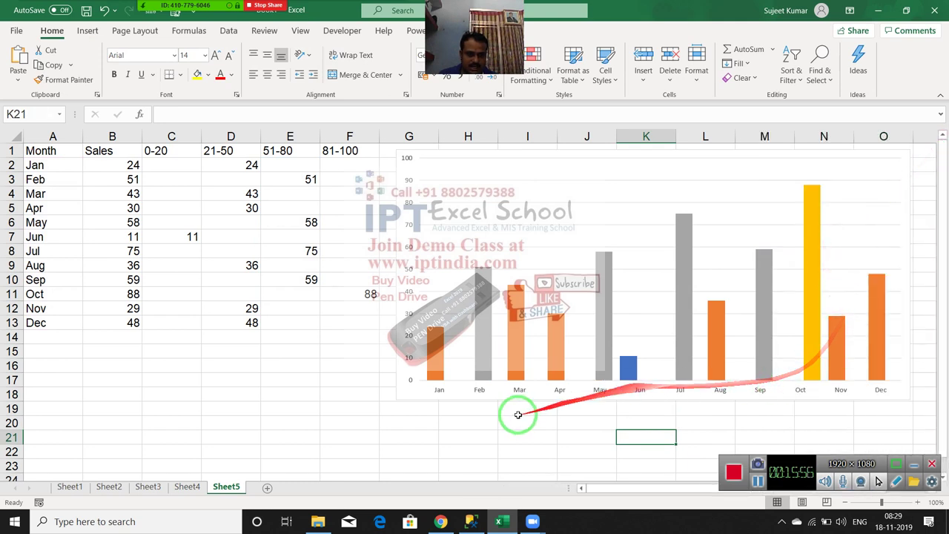
click(497, 423)
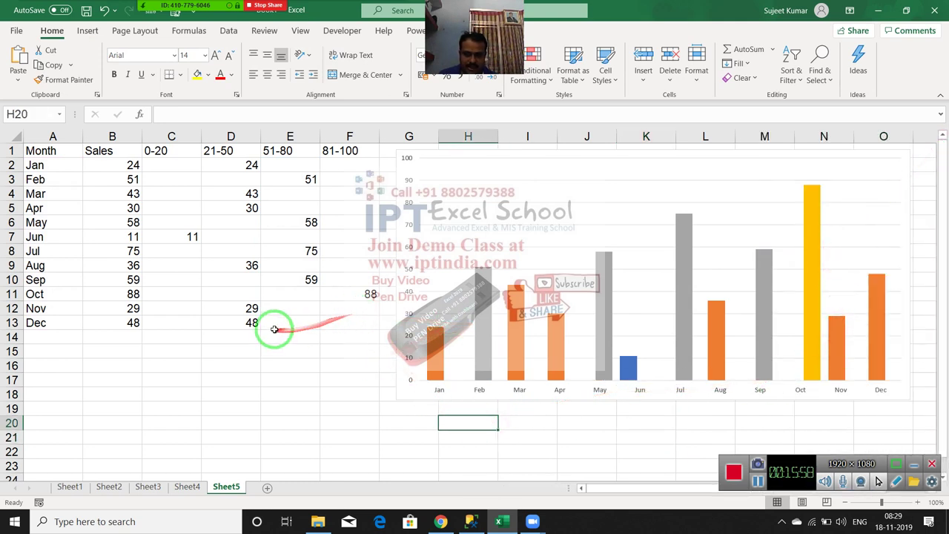
click(194, 237)
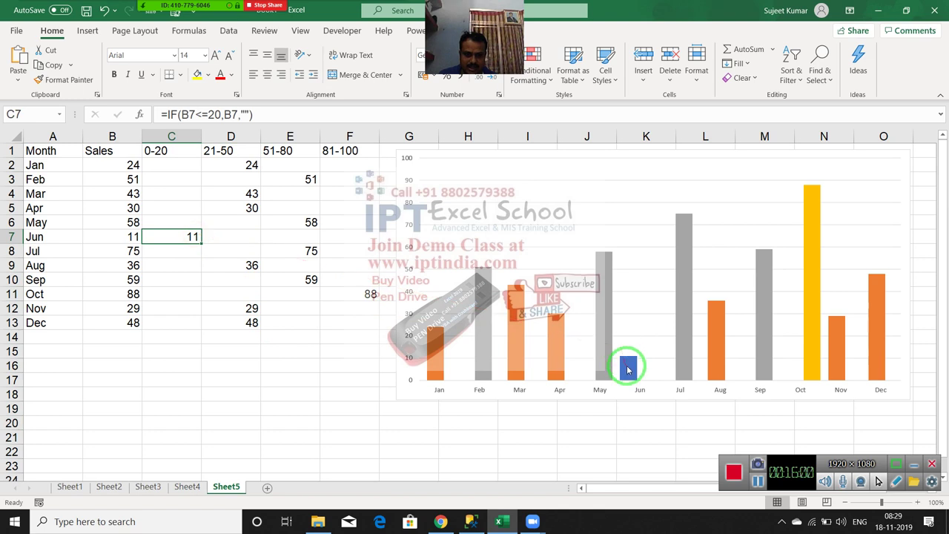
click(628, 368)
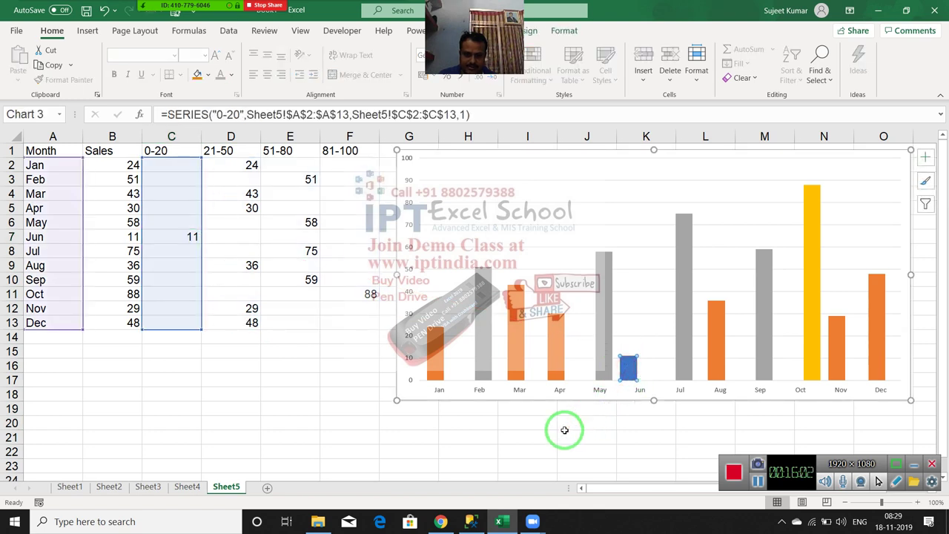
mouse_move(425, 368)
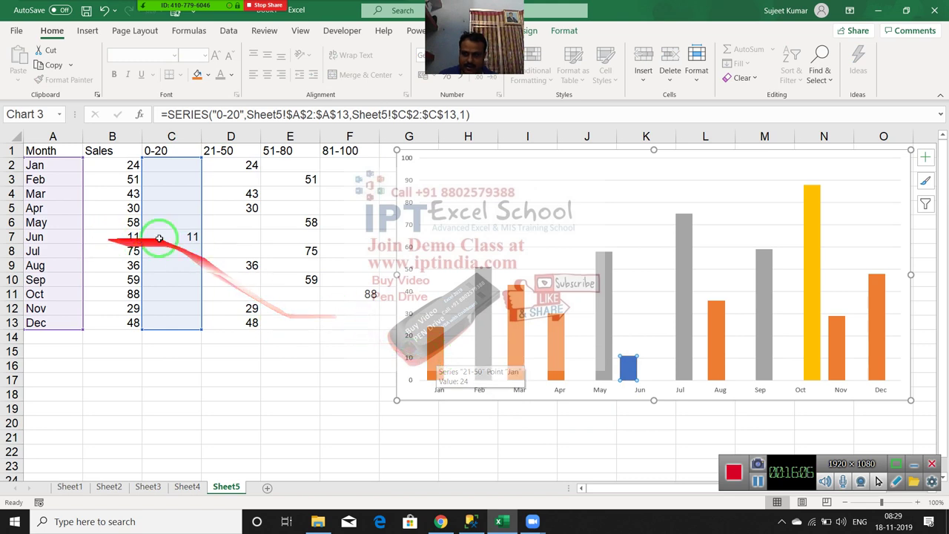
click(190, 235)
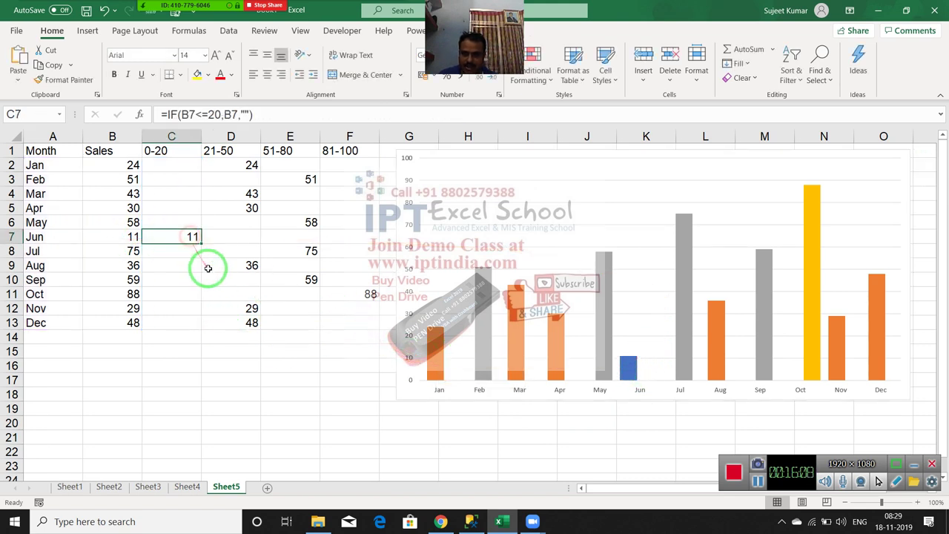
Step: Change June's sales in B7 from 11 to 70
click(130, 237)
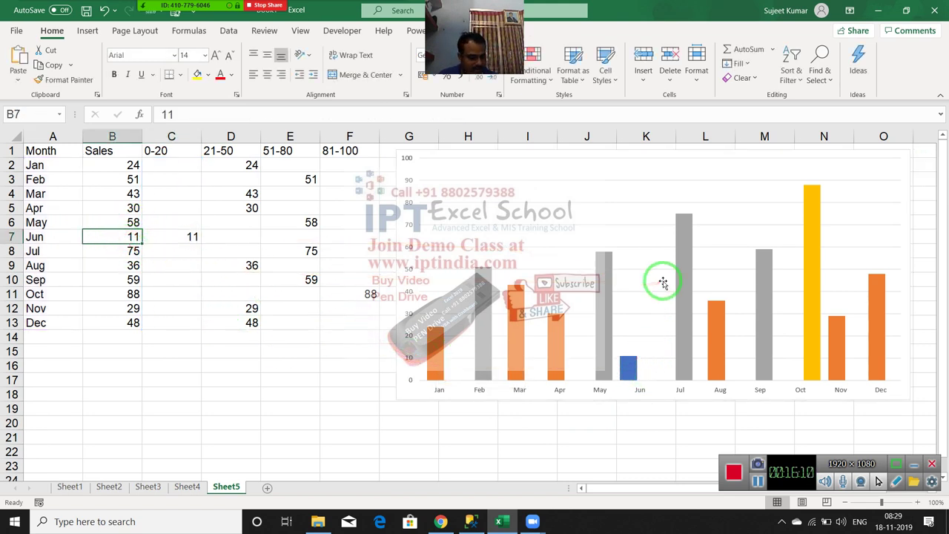
text(70)
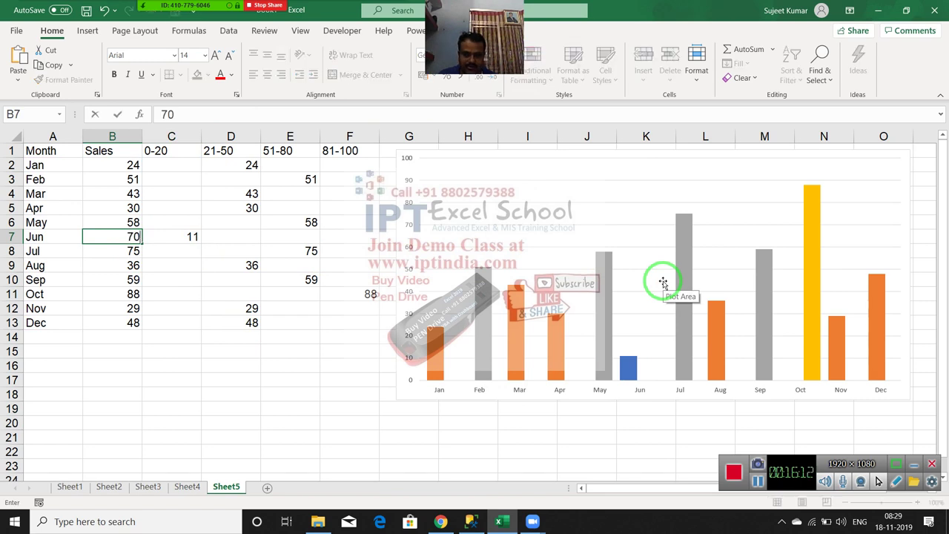
key(Return)
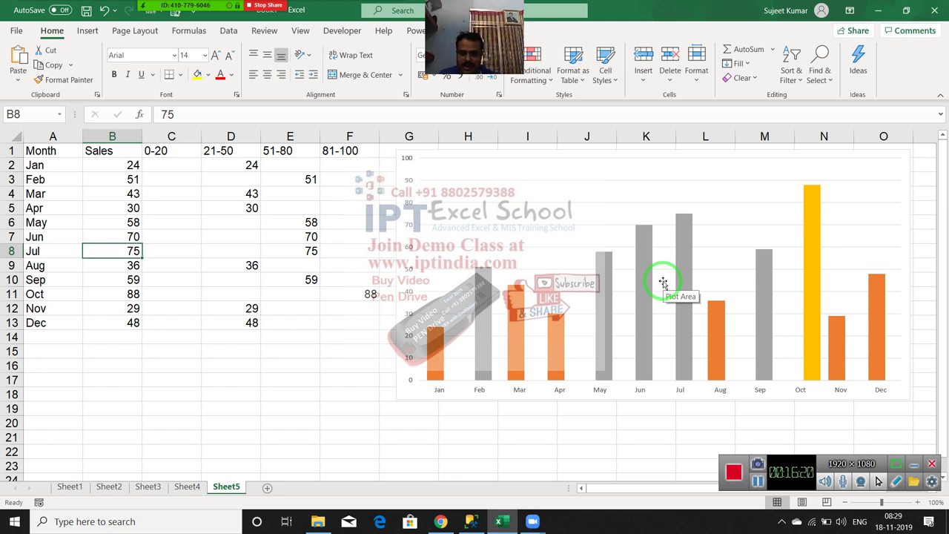
key(Down)
key(Down)
key(Down)
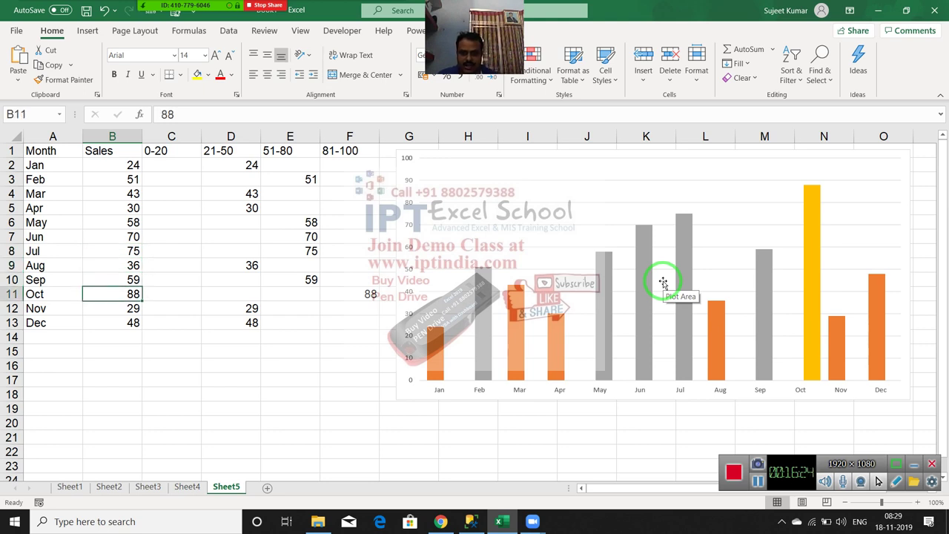
Step: Apply Quick Layout 3 to give the chart a Chart Title and a 0-20/21-50/51-80/81-100 legend
click(585, 170)
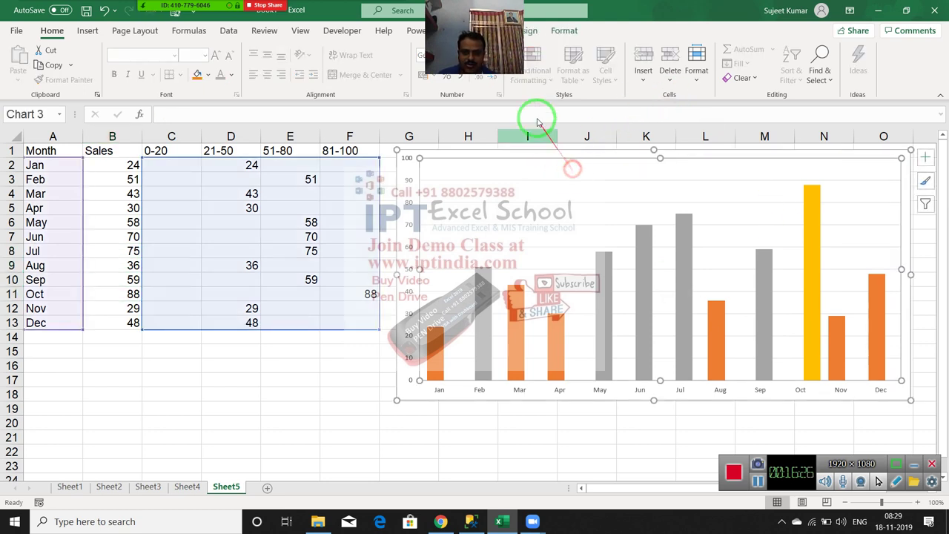
click(342, 31)
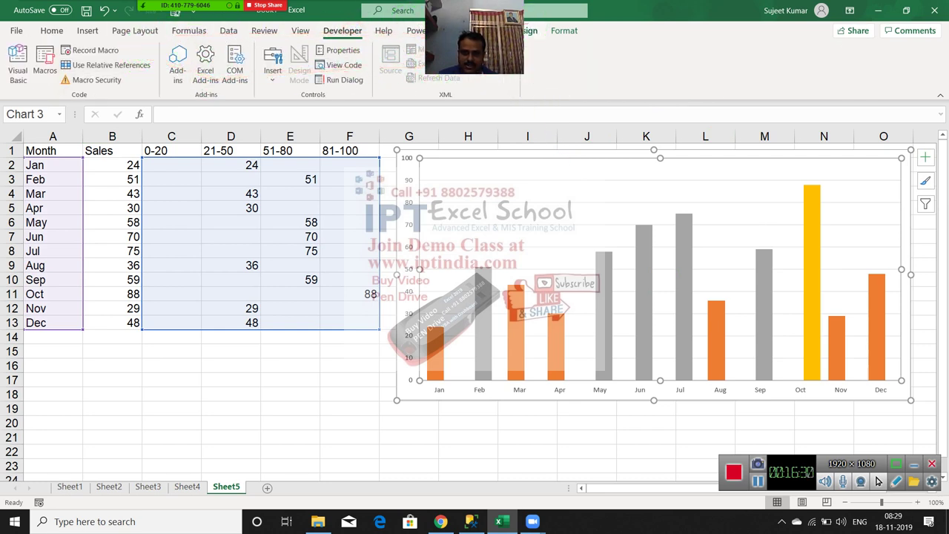
click(526, 30)
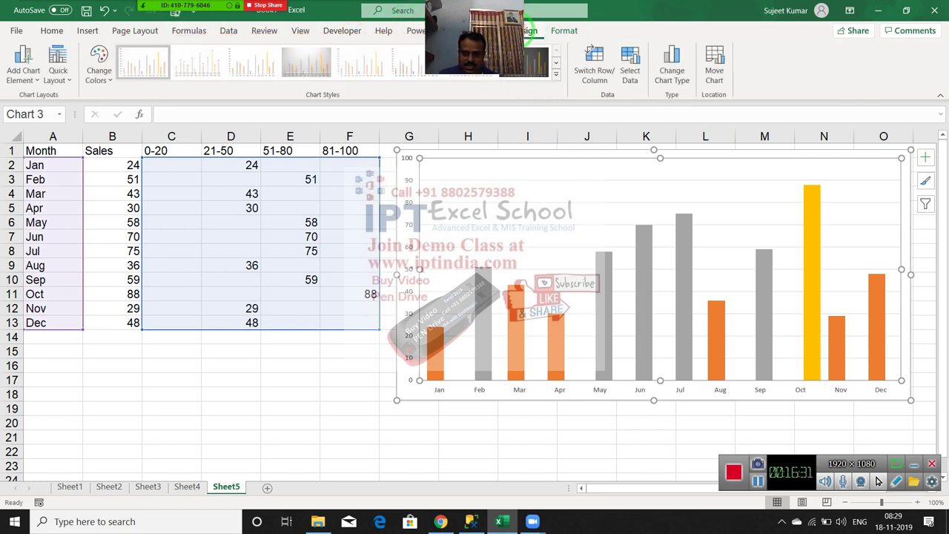
click(52, 78)
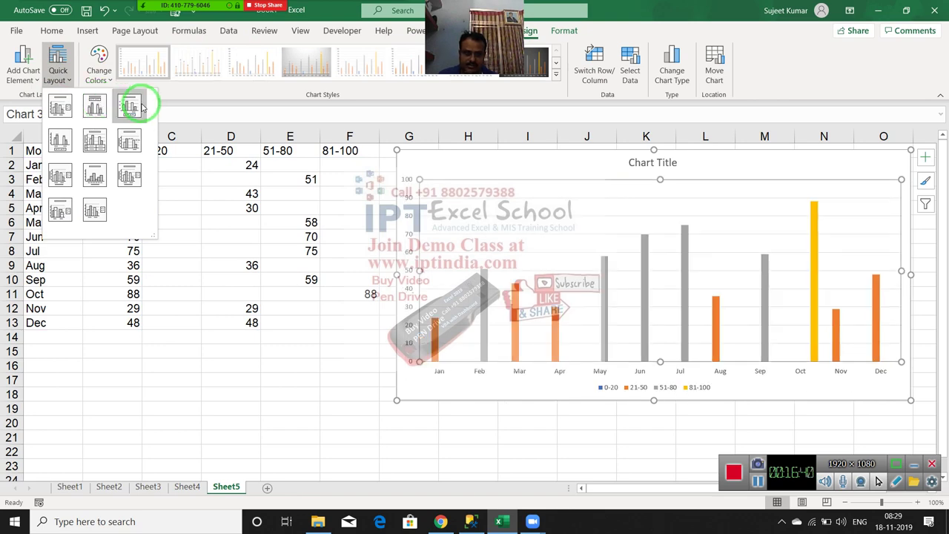
click(141, 108)
click(576, 437)
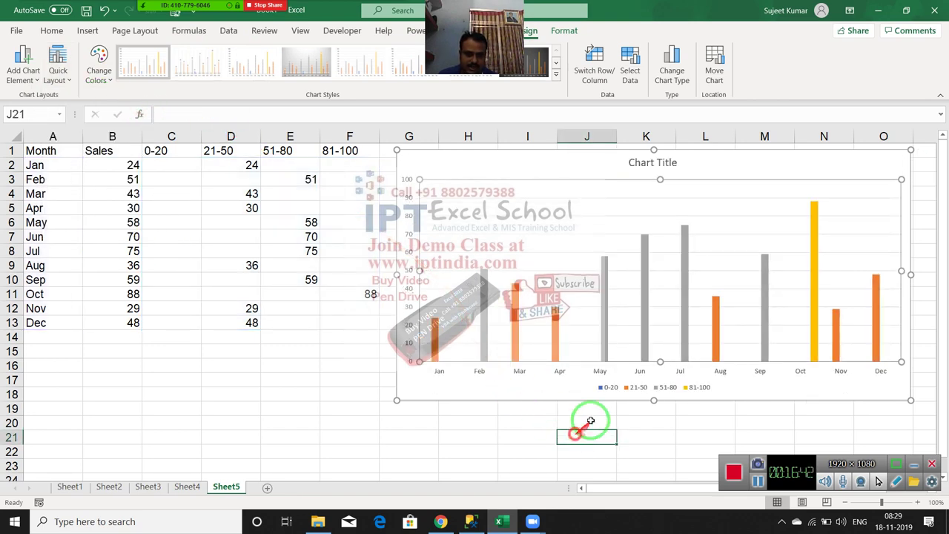
Step: Add data labels (24, 43, 36…) to the 21-50 series bars
click(626, 388)
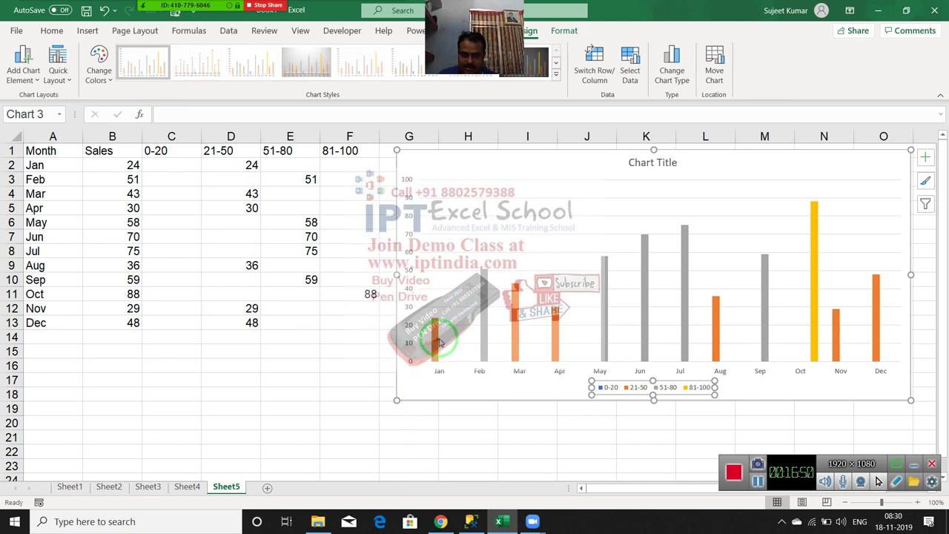
right_click(436, 338)
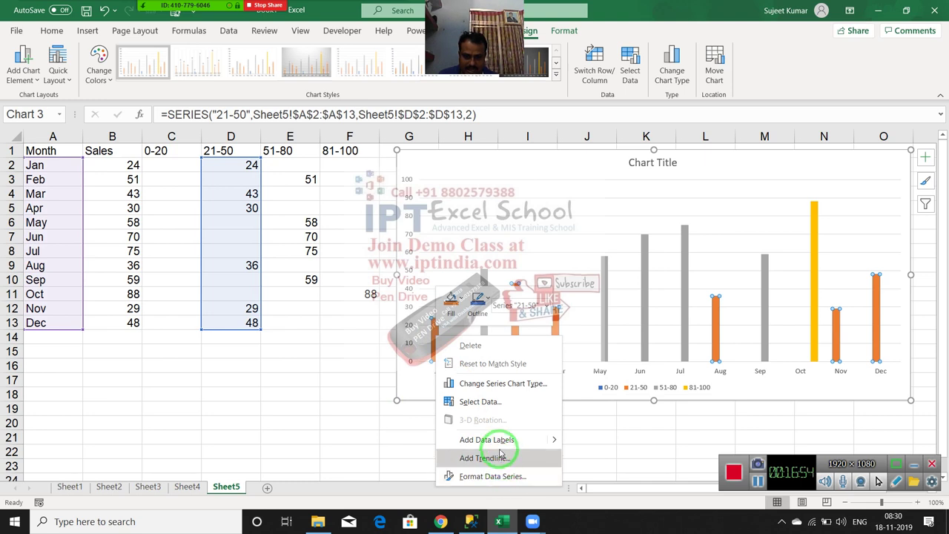
click(580, 443)
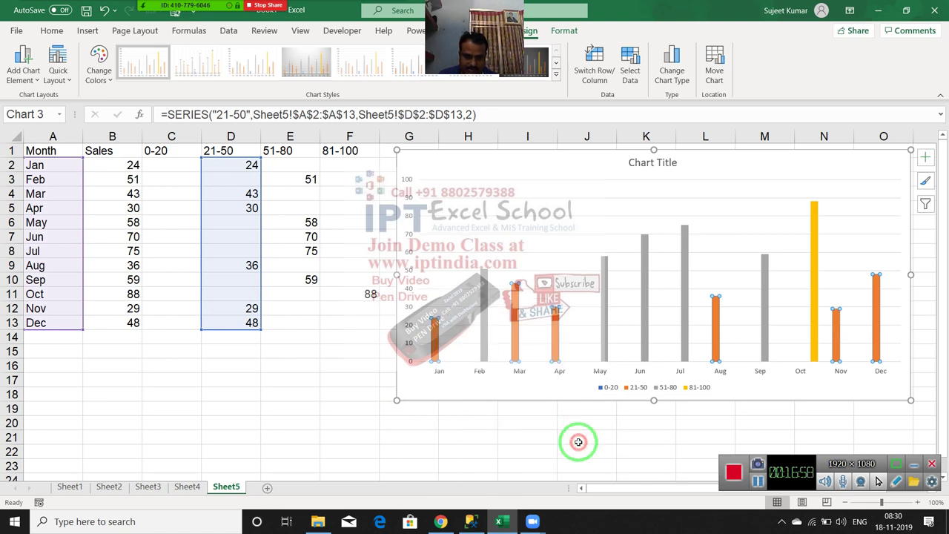
Step: Open Format Data Series for the 21-50 series and review its fill and overlap settings
click(432, 310)
right_click(432, 310)
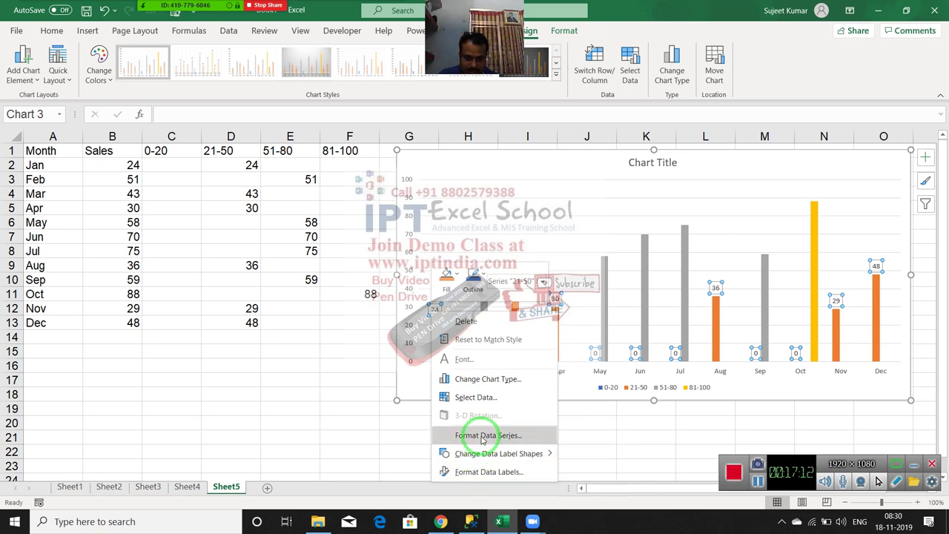
click(481, 437)
drag(480, 431, 469, 257)
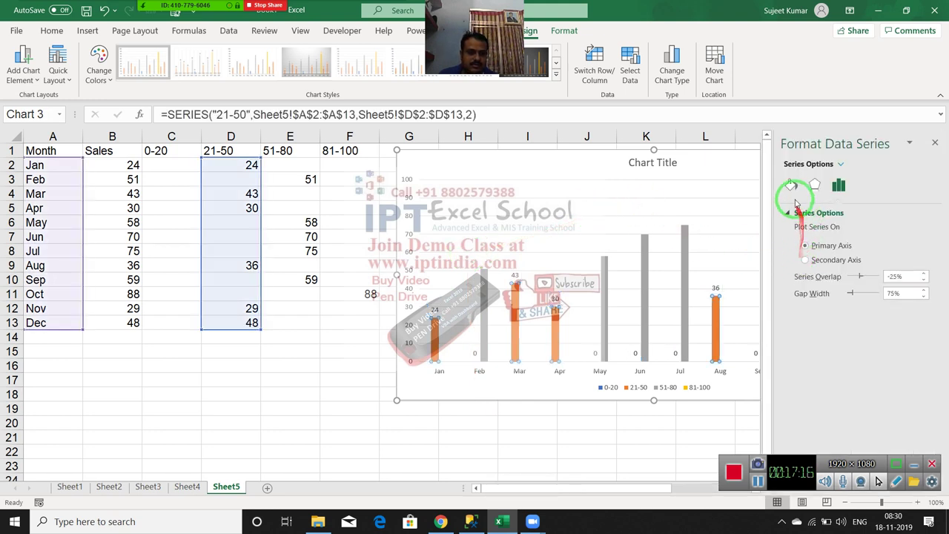
click(792, 189)
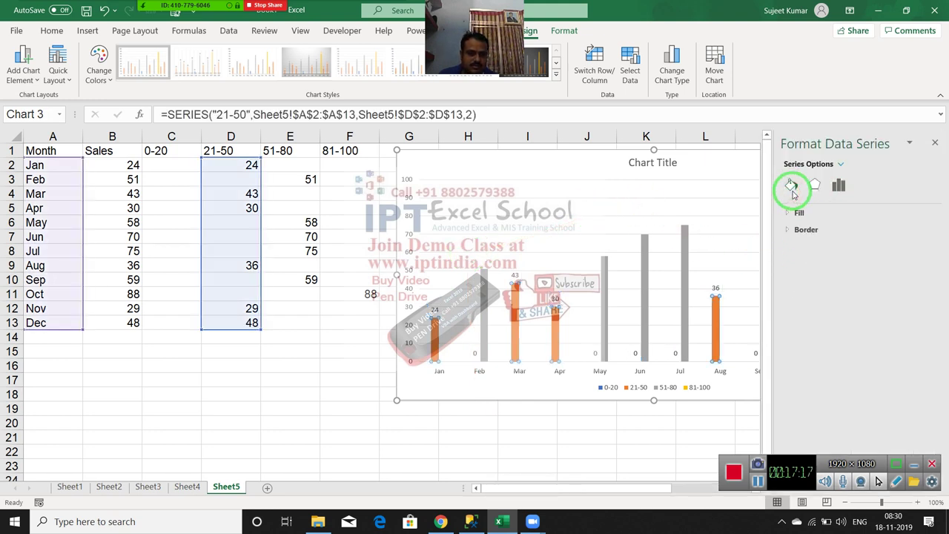
click(835, 189)
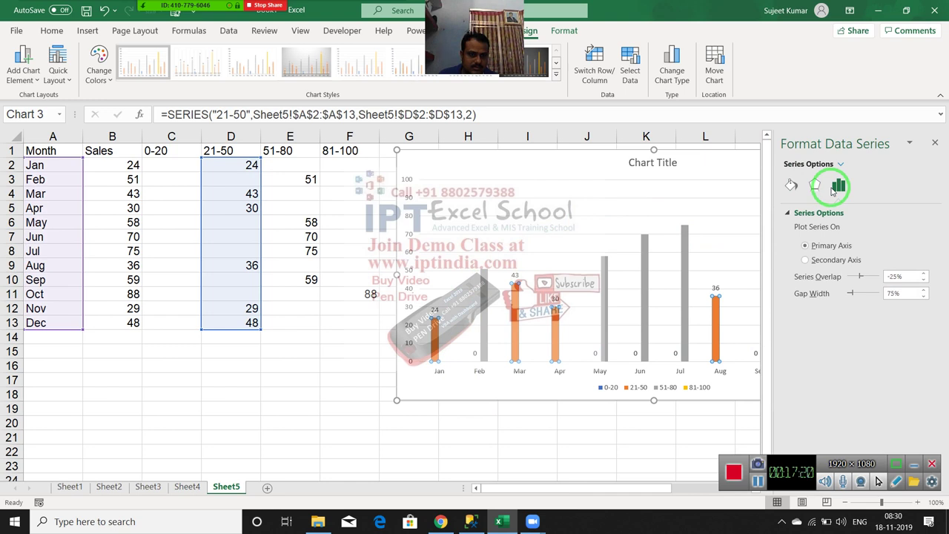
click(437, 312)
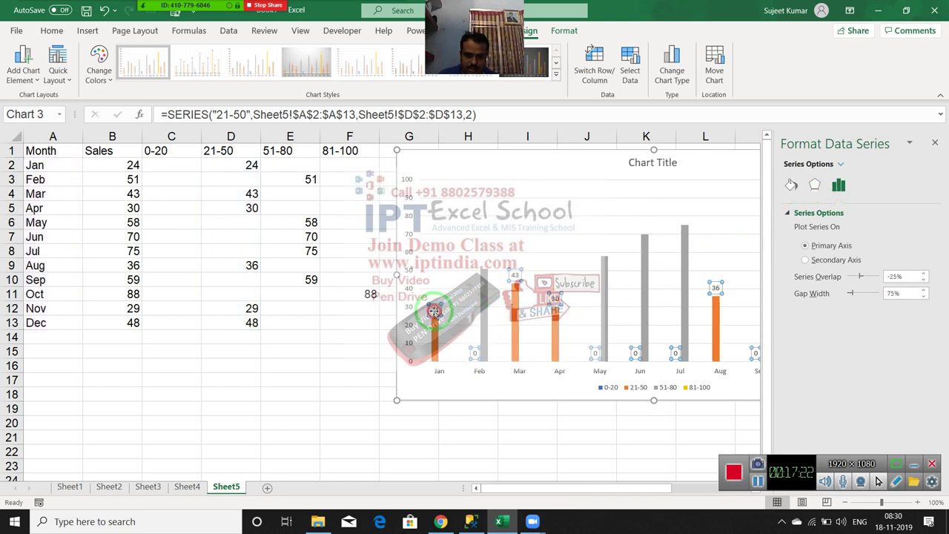
Step: Open Format Data Labels for the 21-50 data labels
right_click(438, 311)
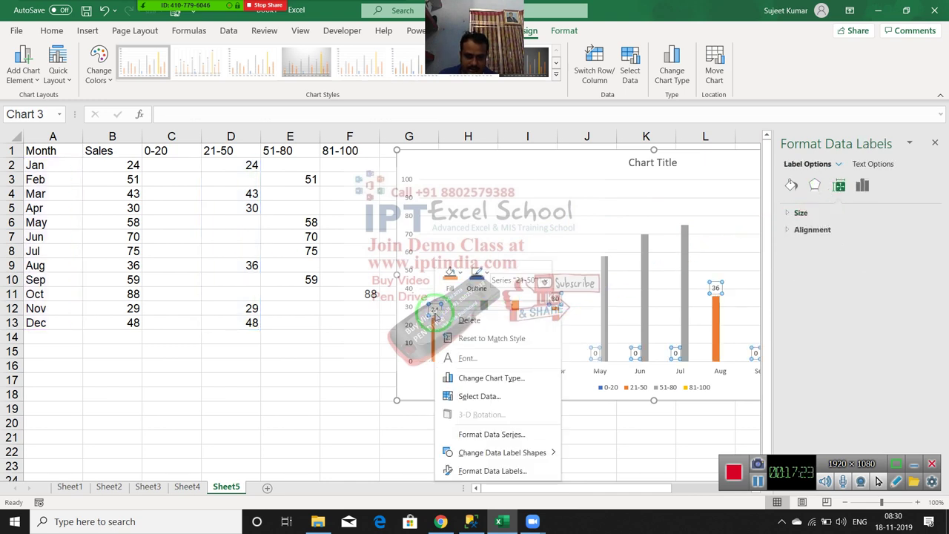
click(475, 471)
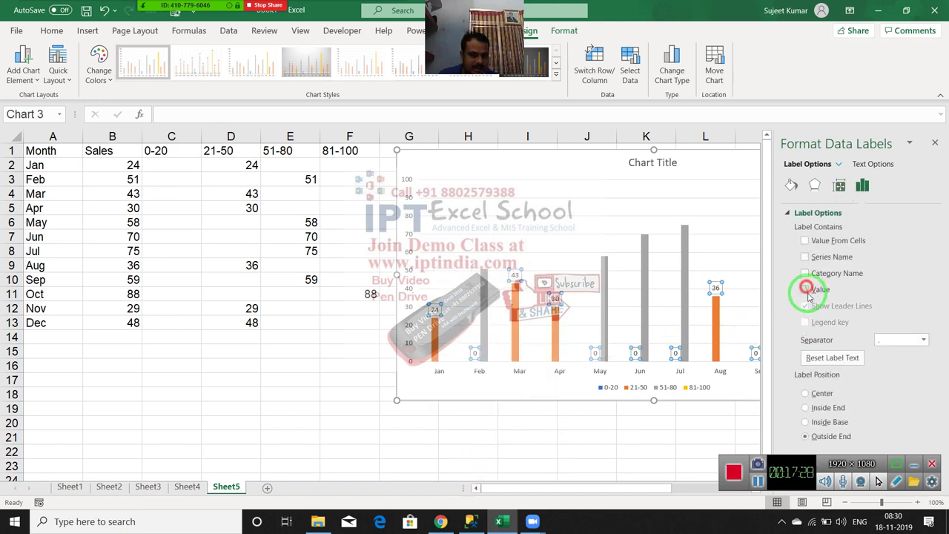
click(805, 289)
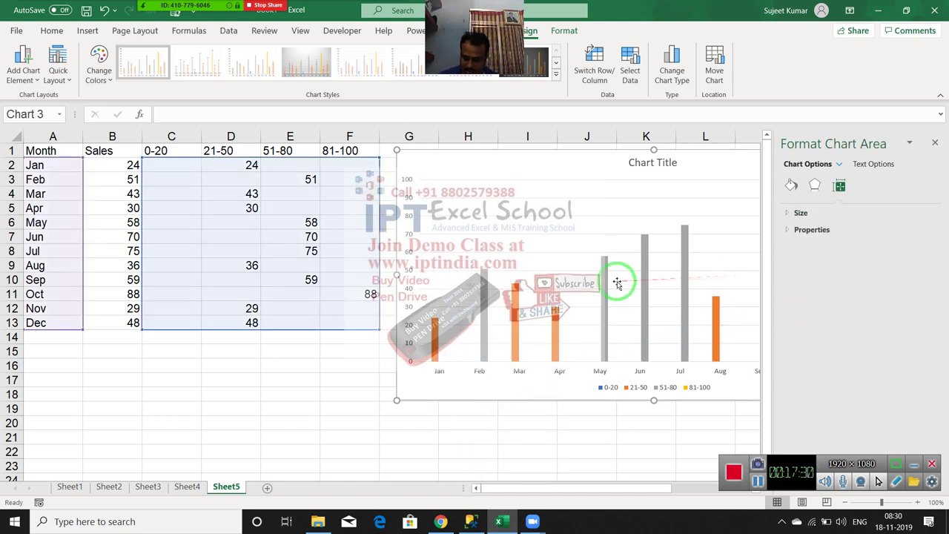
key(ctrl+z)
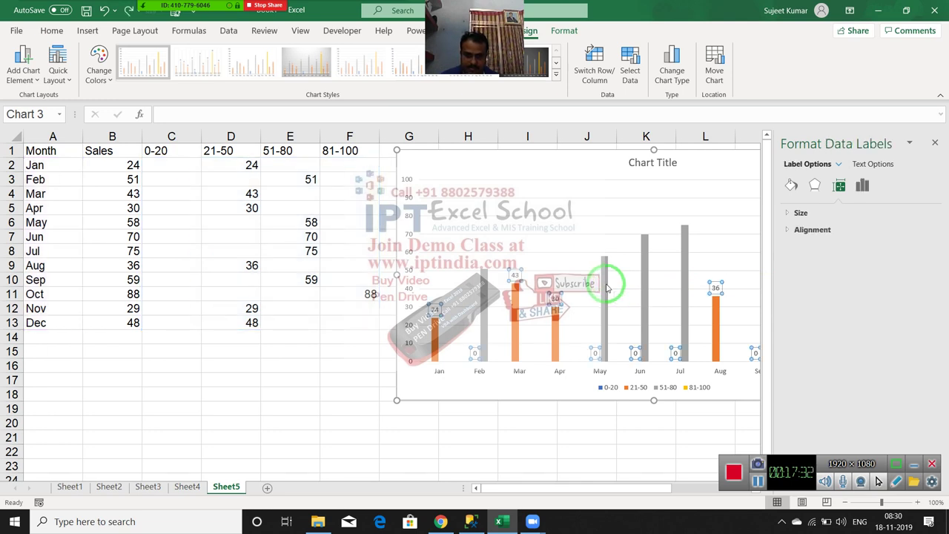
drag(614, 275, 534, 295)
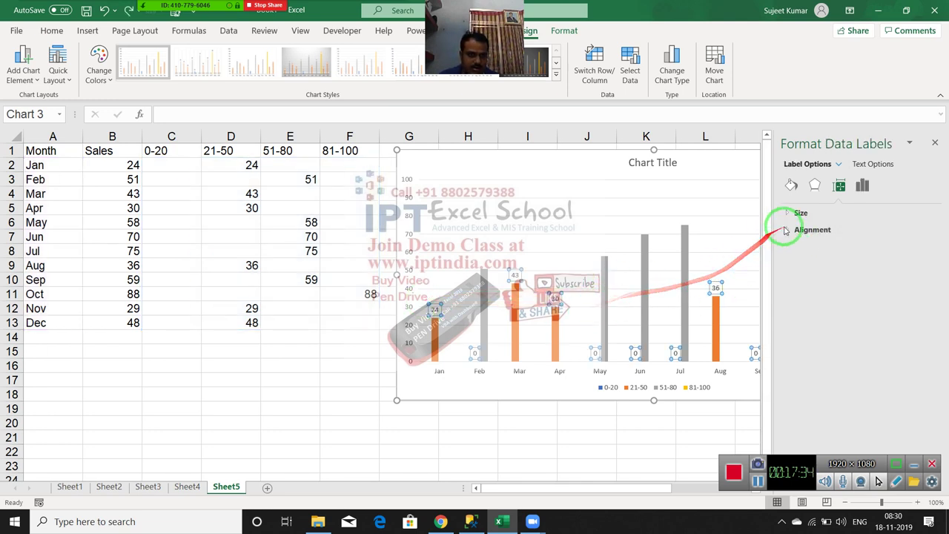
Step: Make the data labels show Series Name instead of Value
click(862, 187)
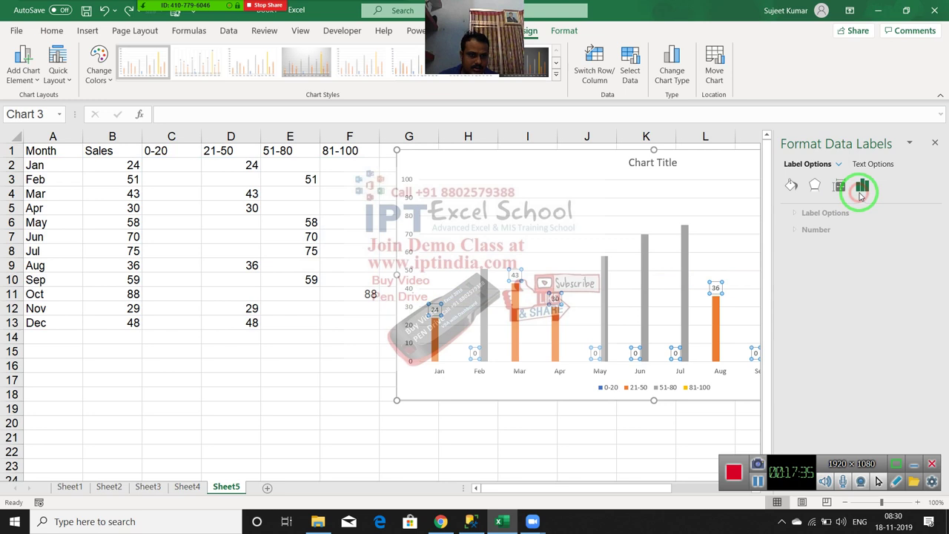
click(802, 215)
click(802, 323)
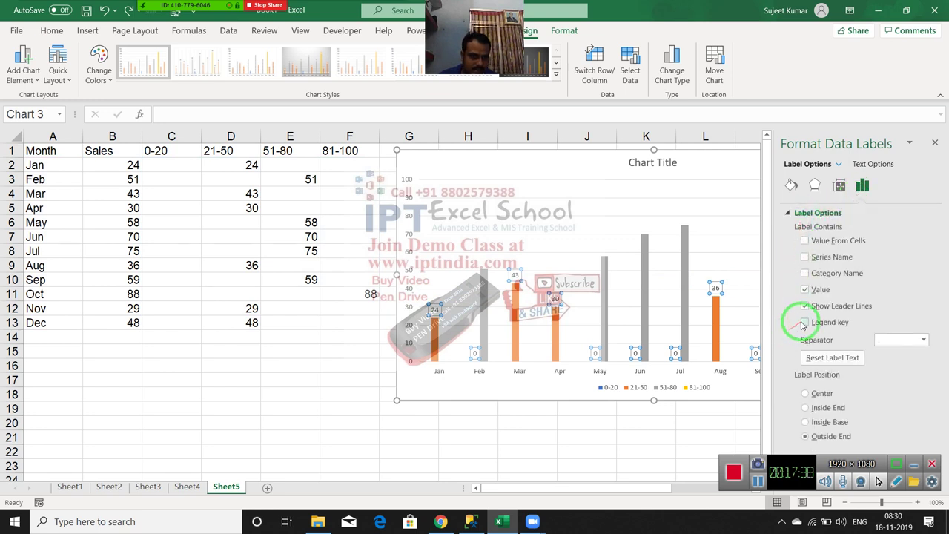
click(807, 275)
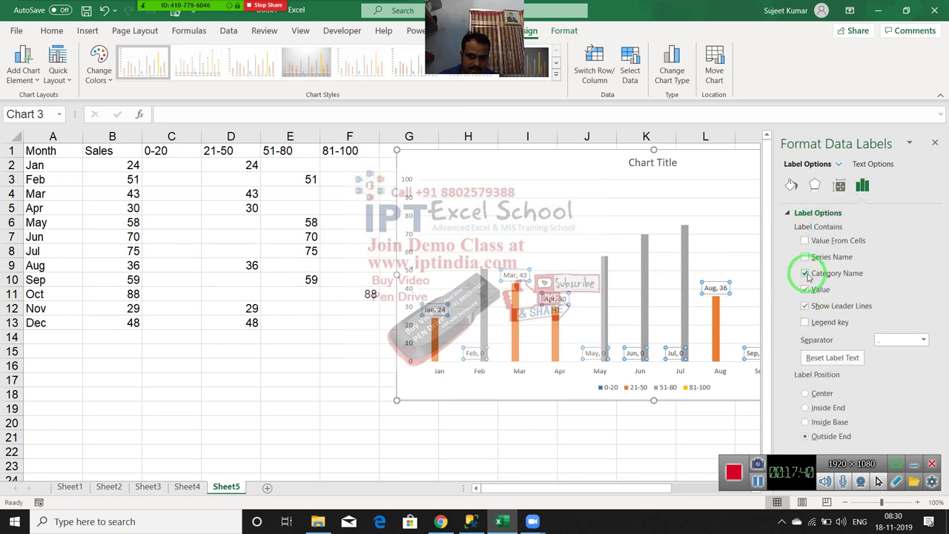
click(807, 274)
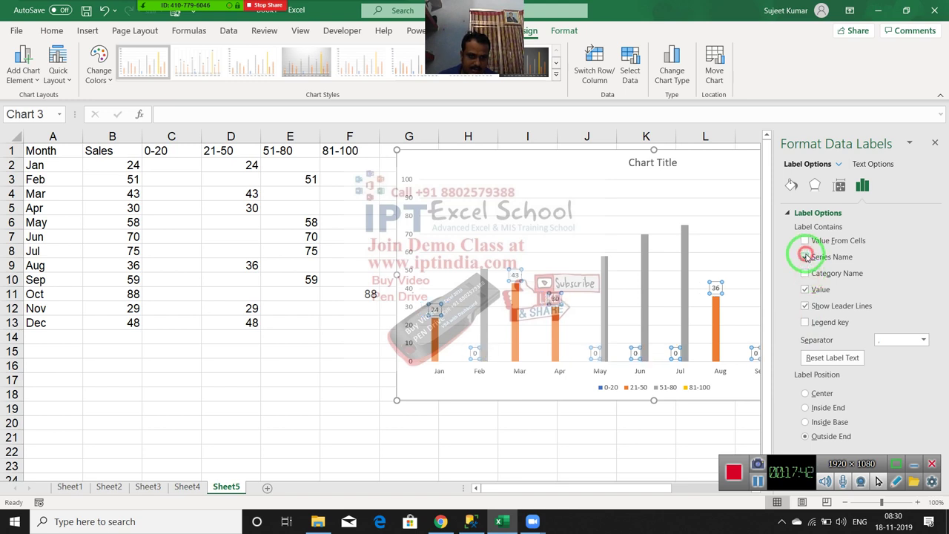
click(807, 256)
click(813, 290)
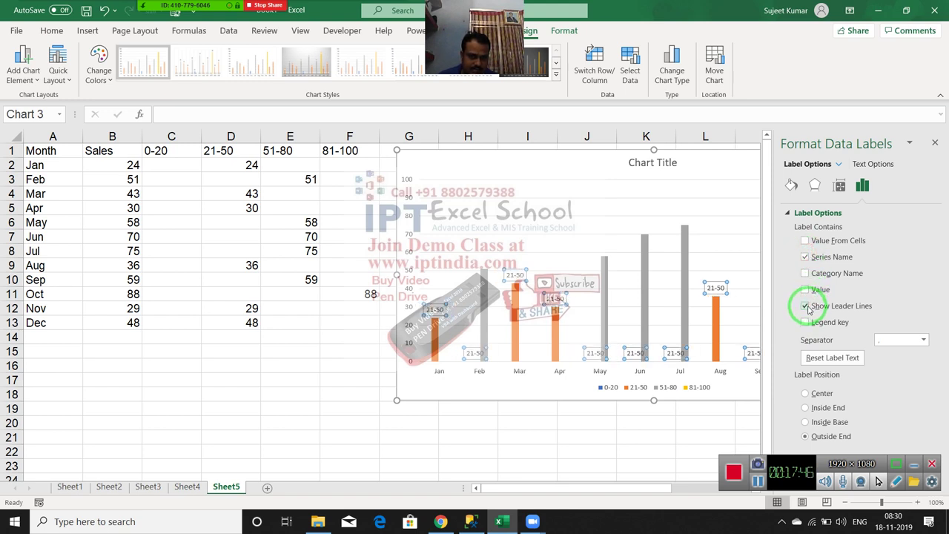
click(594, 418)
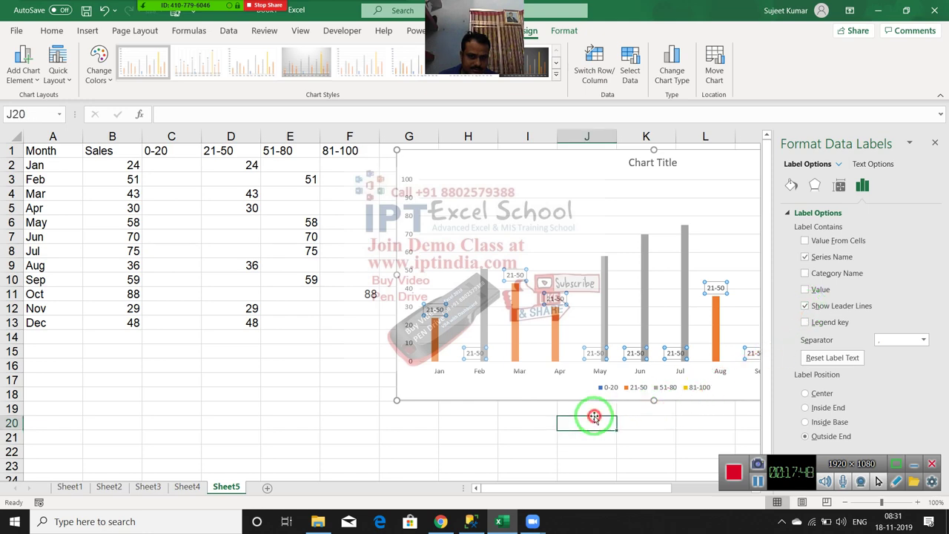
Step: Close the Format Shape pane to view the full Jan–Dec range-coloured chart
click(935, 144)
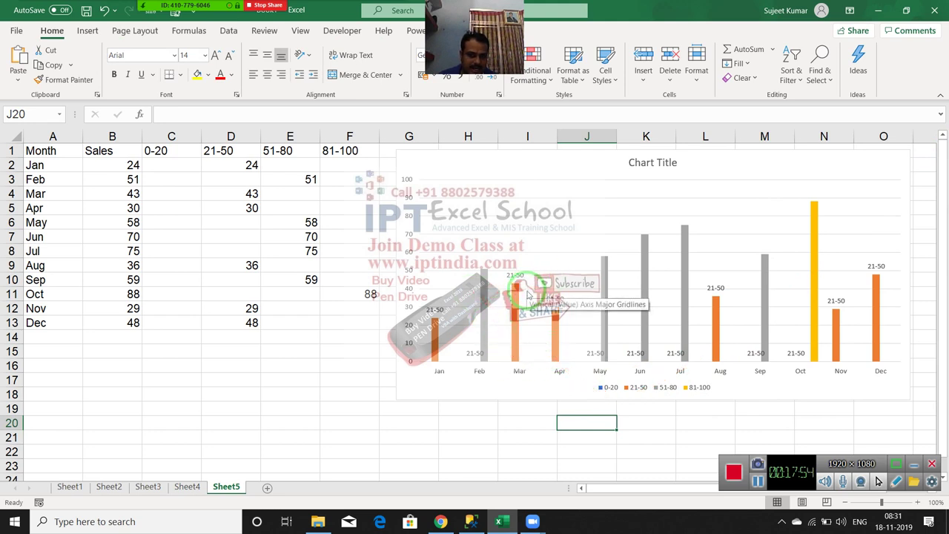
mouse_move(517, 300)
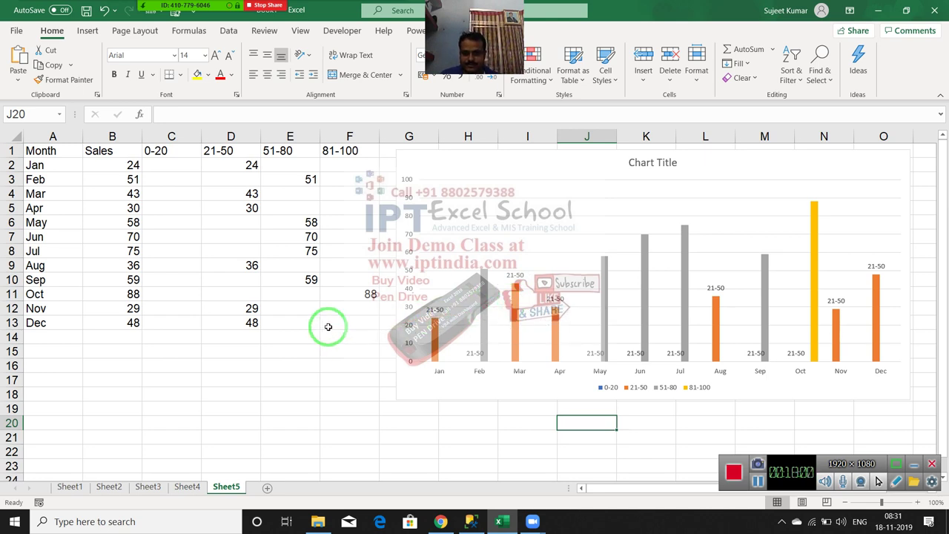
click(170, 9)
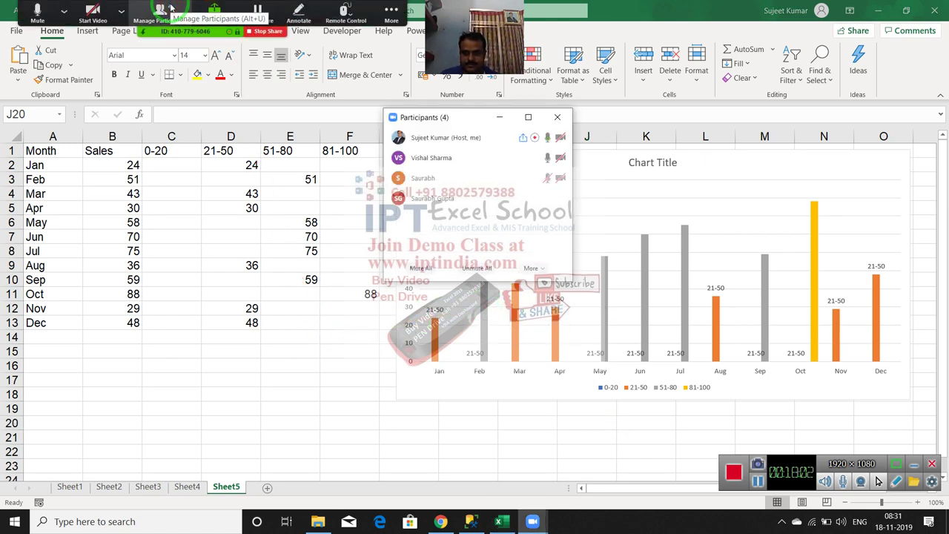
click(557, 116)
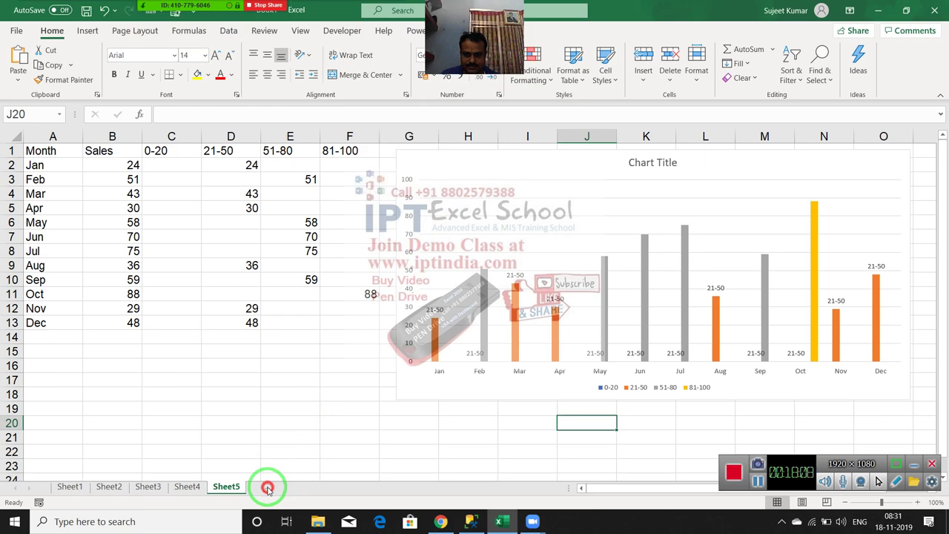
Step: Add two new worksheets, Sheet6 and Sheet7, and return to Sheet6
click(268, 487)
click(242, 487)
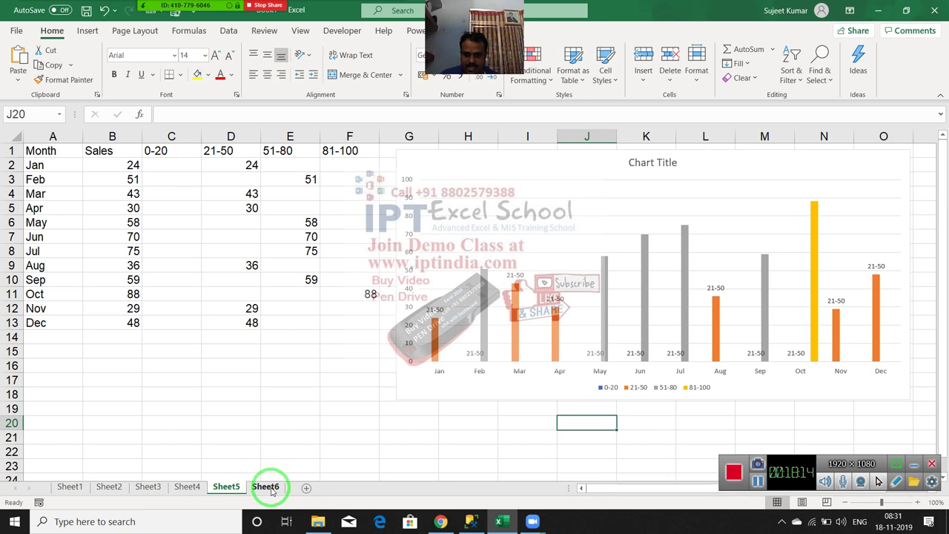
click(272, 489)
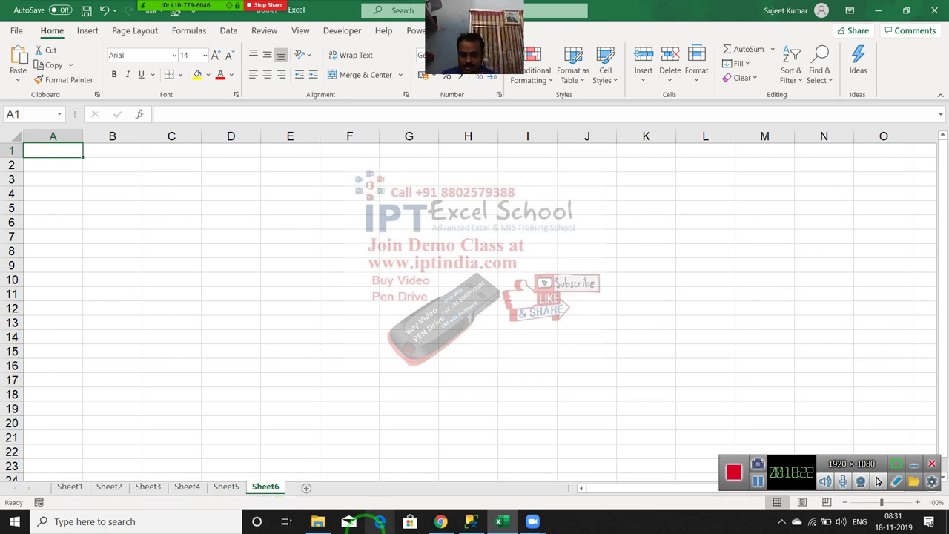
click(308, 491)
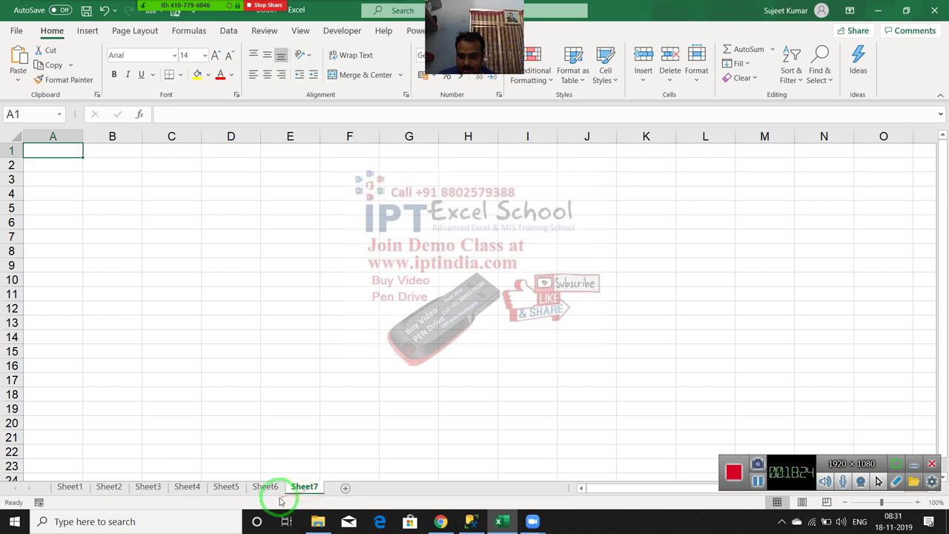
click(276, 491)
ctrl+click(310, 488)
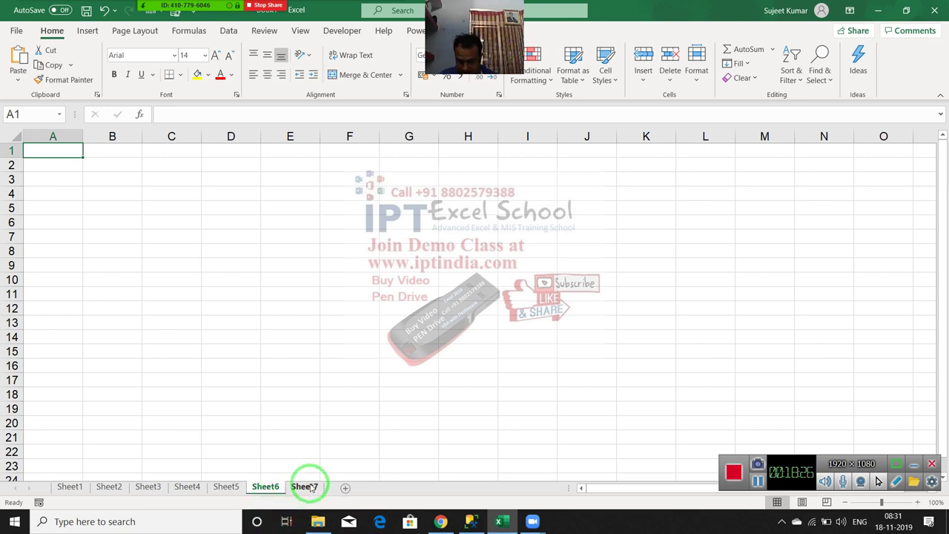
Step: Enter the headers Month in A1 and Sales in B1
text(Month)
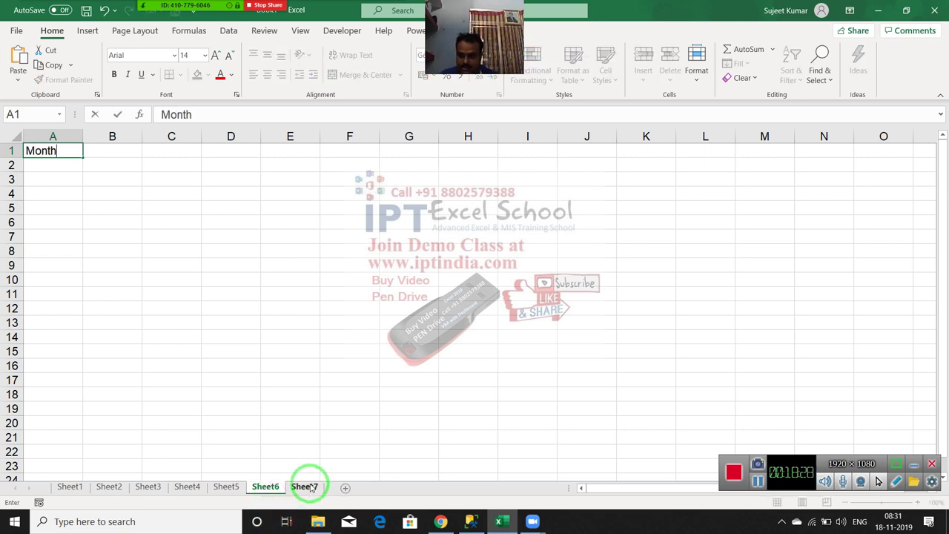
key(Return)
text(Sales)
key(Return)
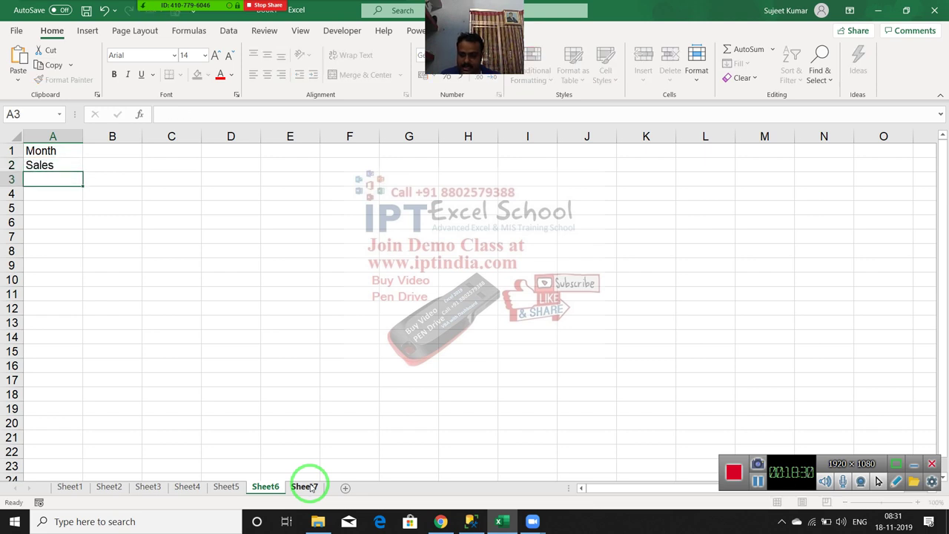
key(Up)
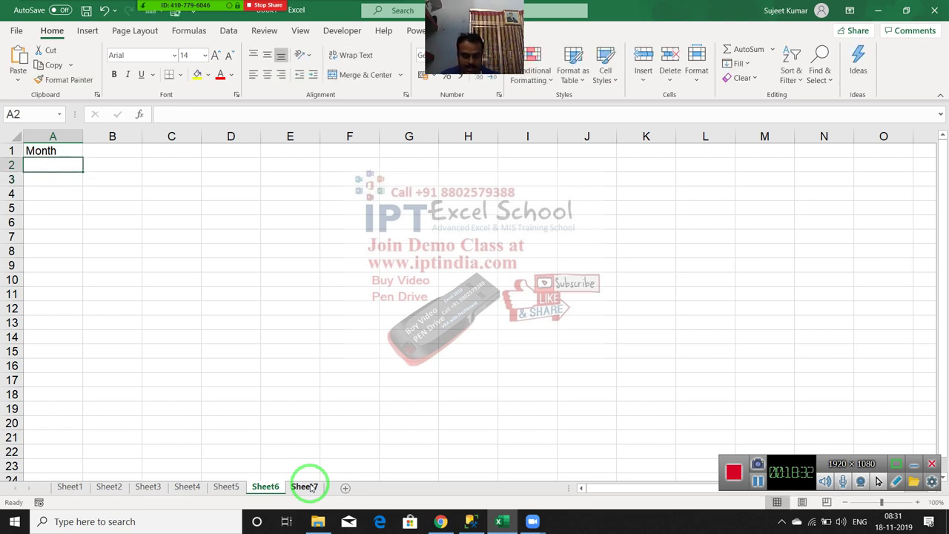
key(Up)
key(Right)
text(SAles)
key(Return)
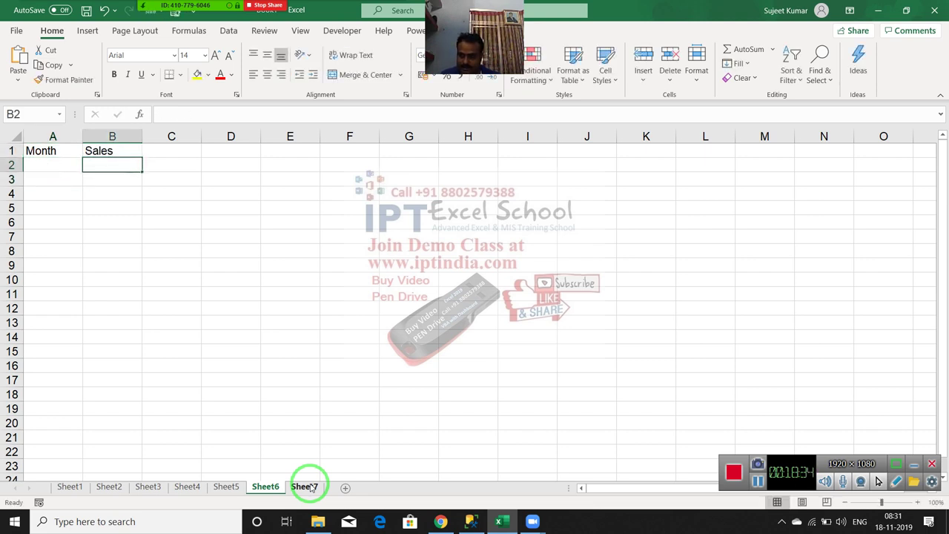
Step: Fill the months Jan to Dec down A2:A13
key(Left)
text(JAn)
key(Return)
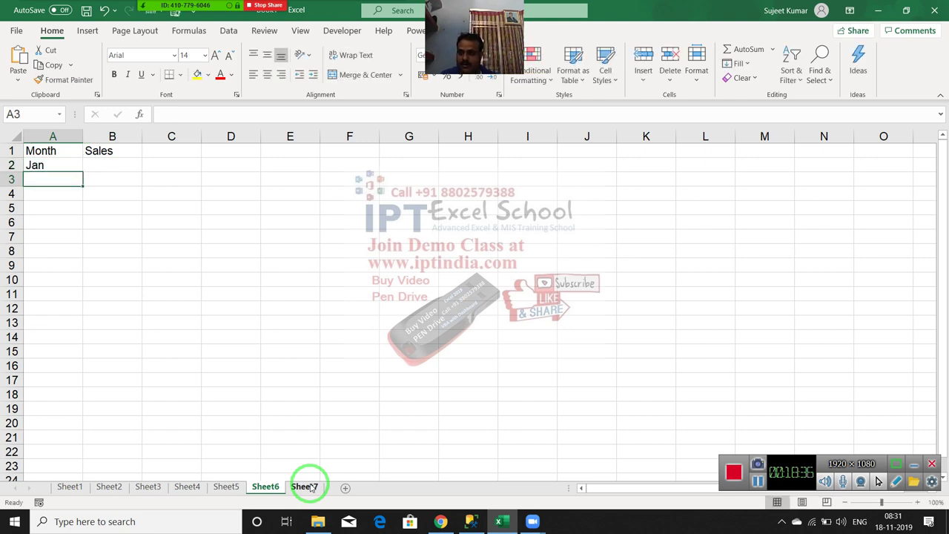
click(46, 165)
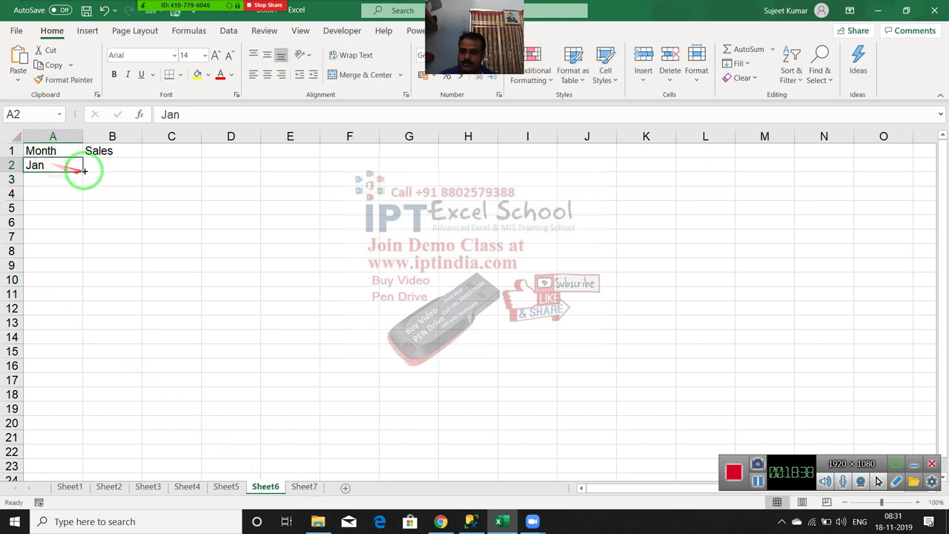
drag(82, 170, 81, 339)
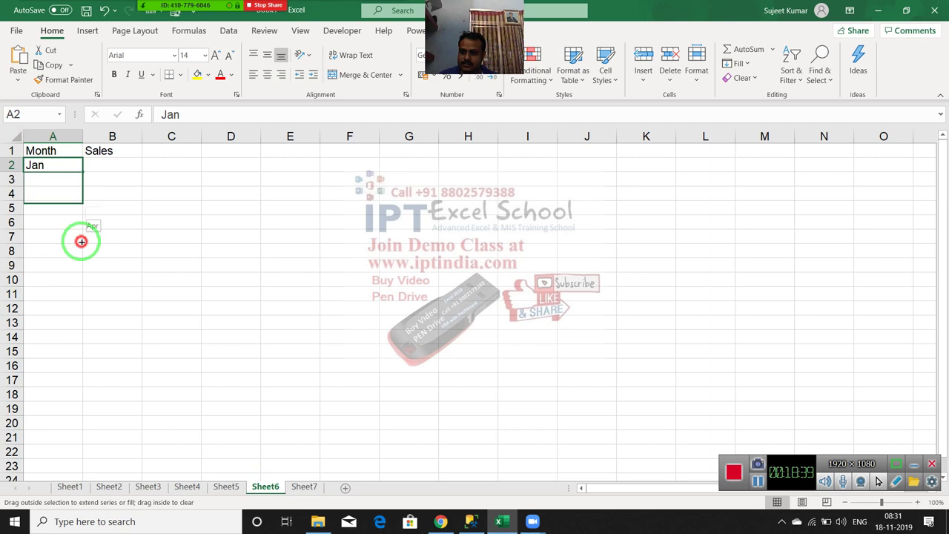
click(70, 337)
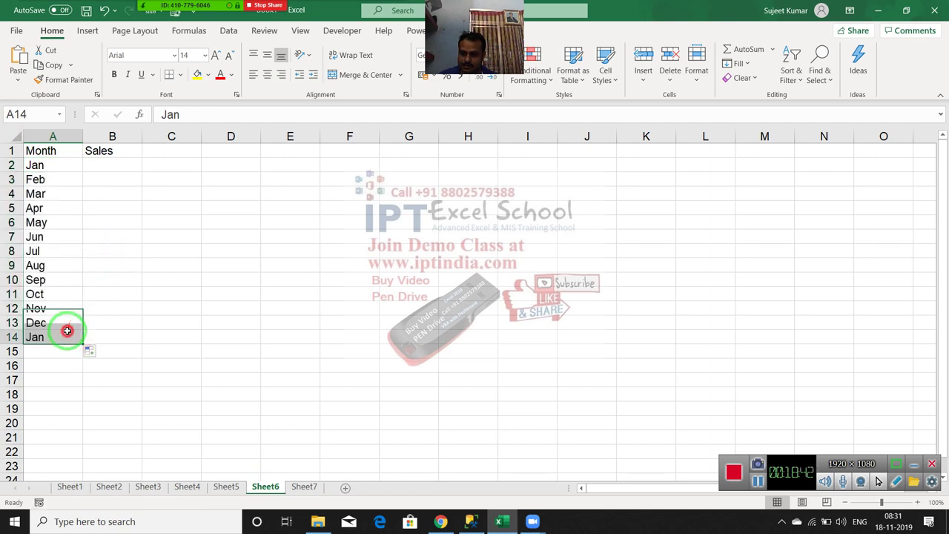
key(ctrl+Home)
Step: Fill B2:B13 with RANDBETWEEN(10,90) formulas for random sales values
key(Right)
key(Down)
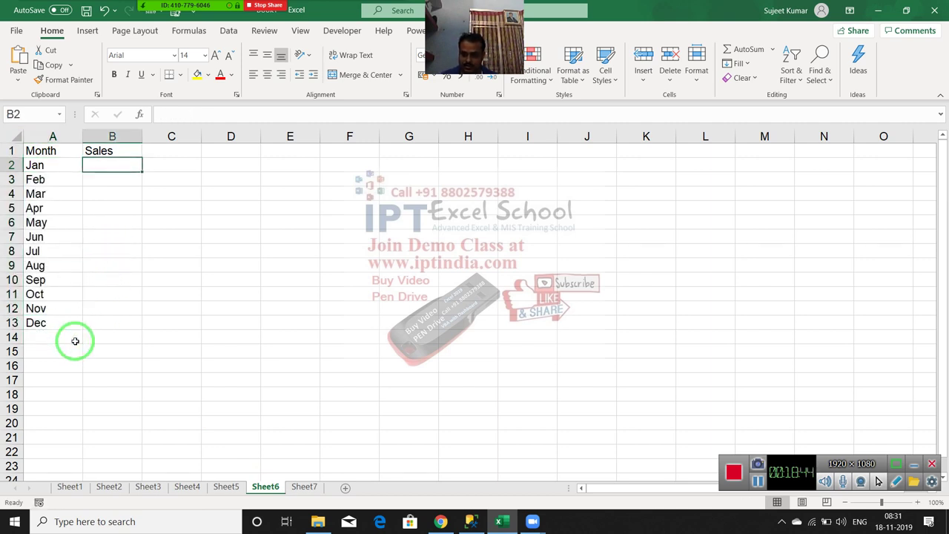
text(=randb)
key(Tab)
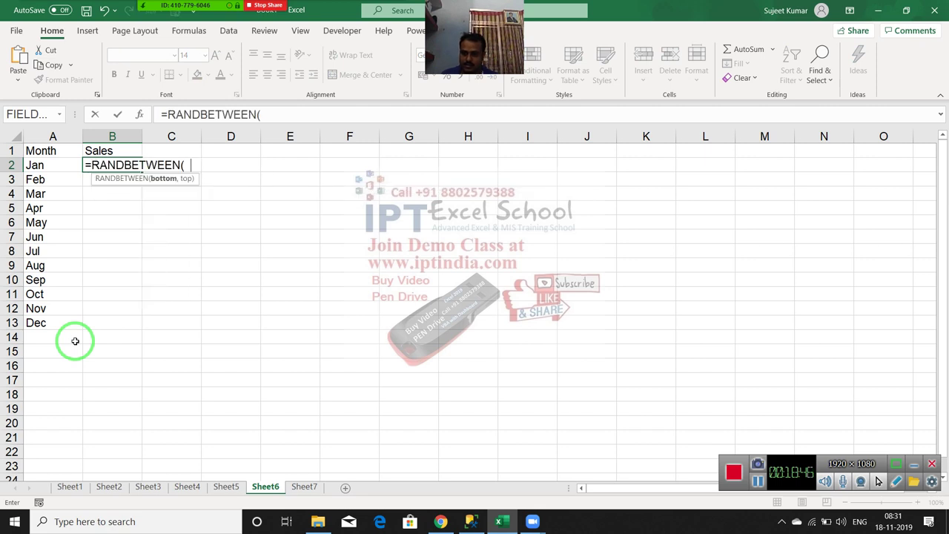
text(9))
key(Return)
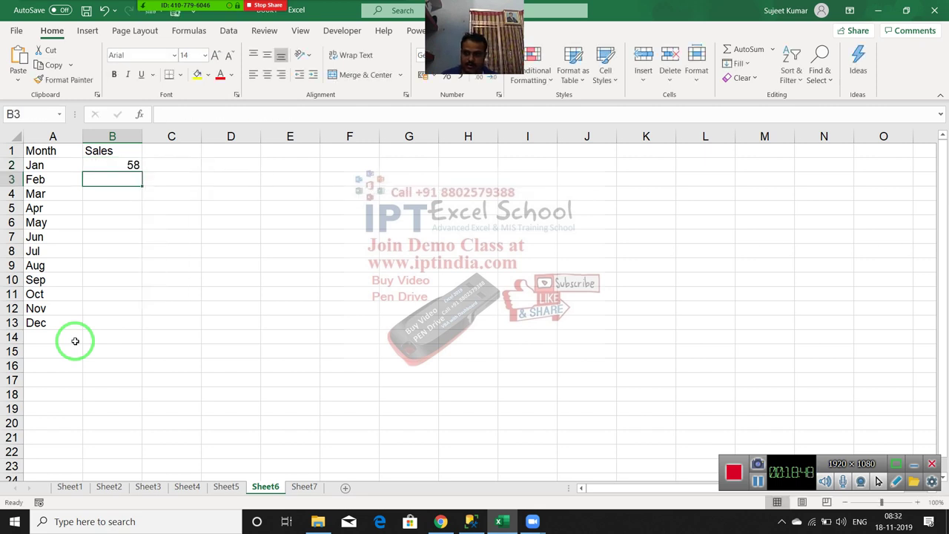
key(Left)
key(Down)
key(ctrl+Down)
key(Right)
key(ctrl+shift+Up)
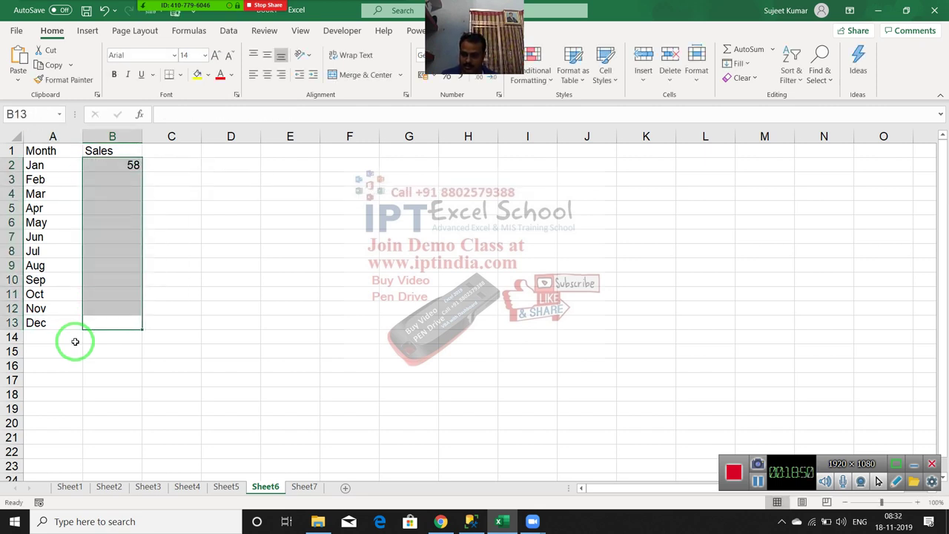
key(ctrl+d)
Step: Copy the whole Month and Sales table
key(ctrl+Home)
key(ctrl+a)
key(ctrl+c)
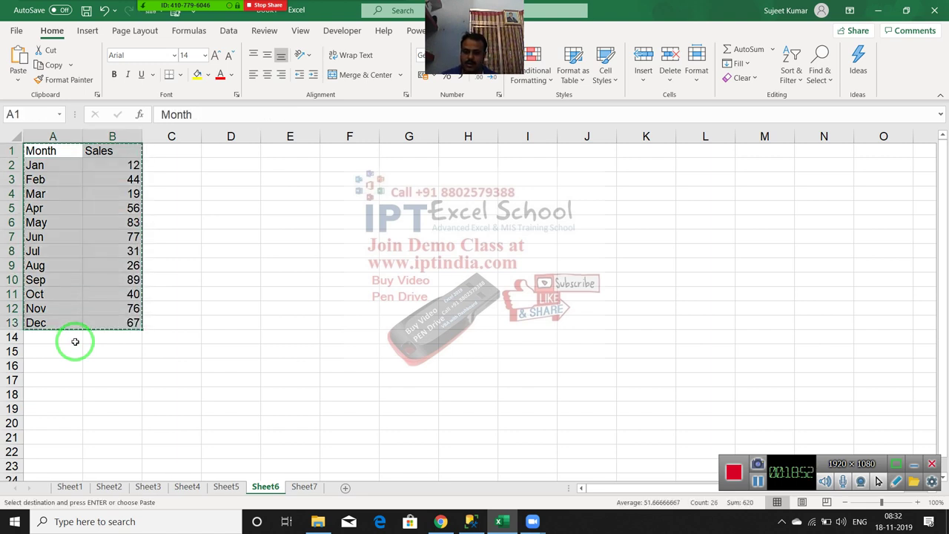
Step: Paste the table into Sheet7 and rename its B1 header to Target
click(304, 486)
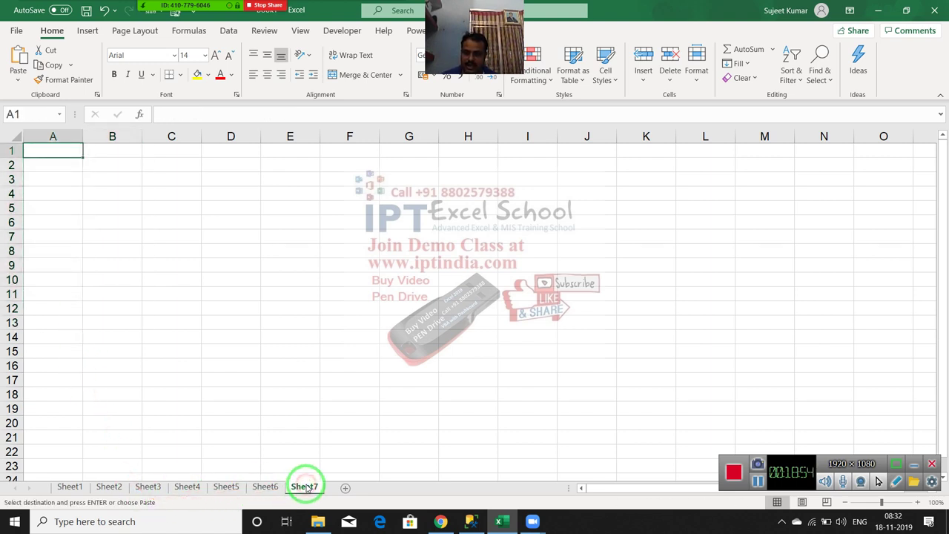
key(ctrl+v)
click(110, 156)
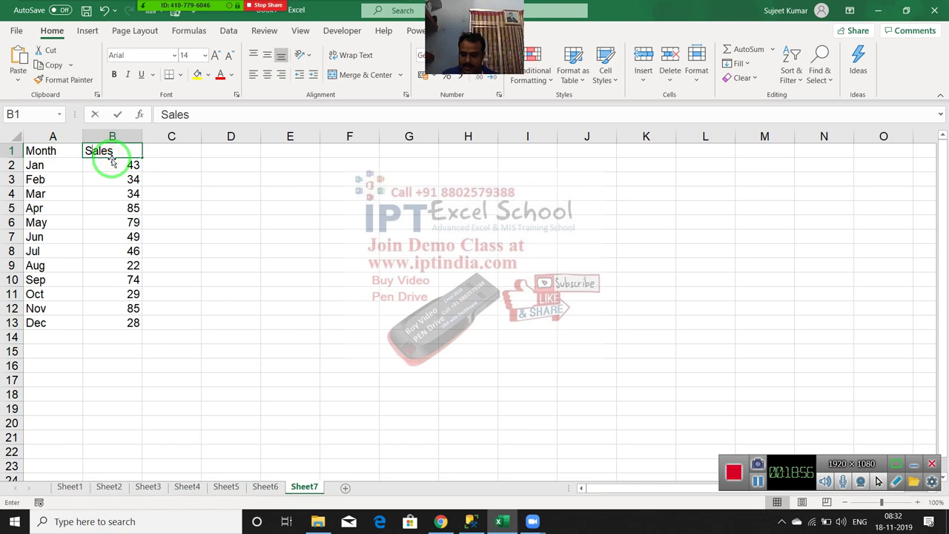
text(Target)
key(Return)
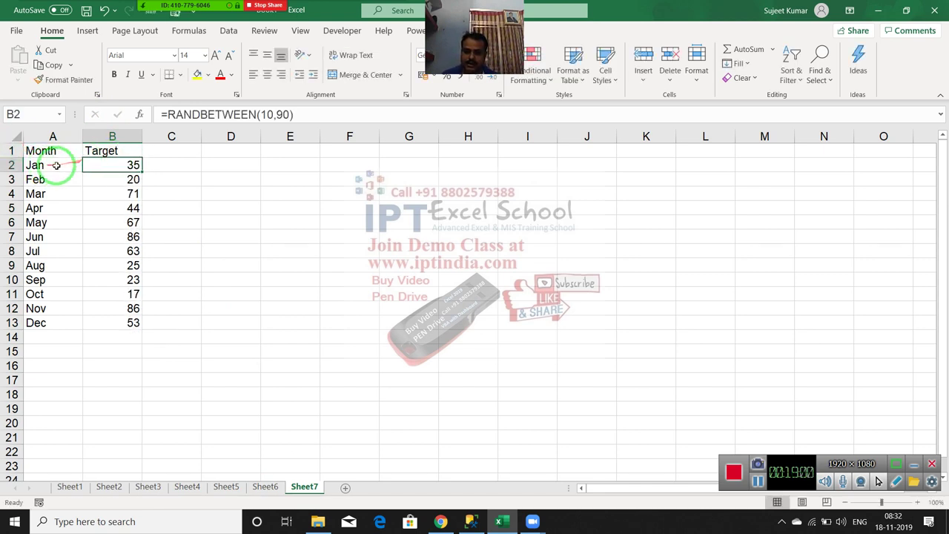
drag(64, 164, 298, 452)
Step: Add Sheet8, compare the month columns on Sheet6 and Sheet7, then go to Sheet8
click(345, 487)
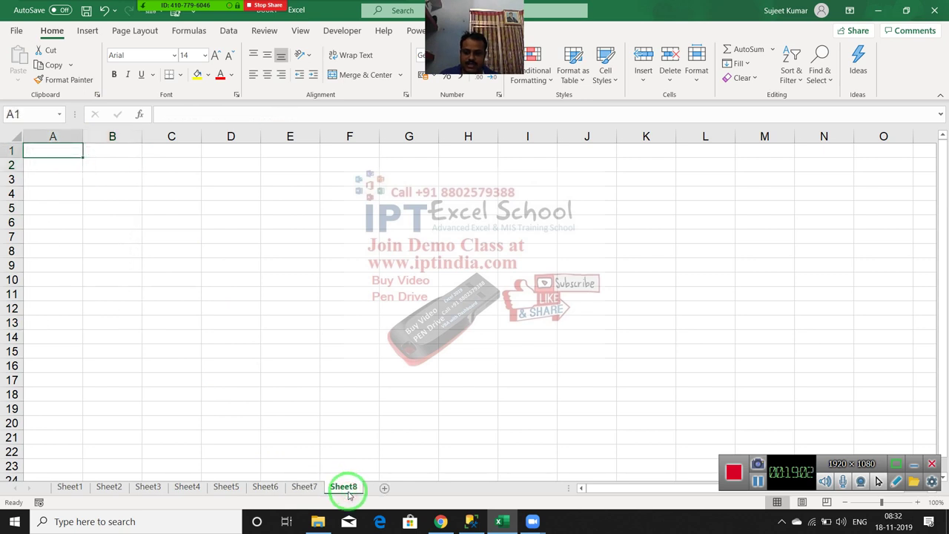
click(264, 487)
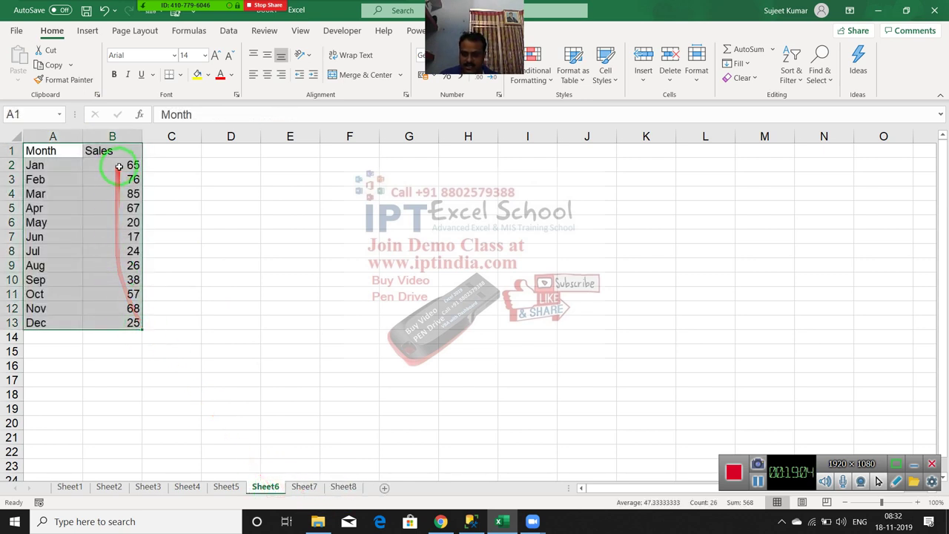
click(304, 486)
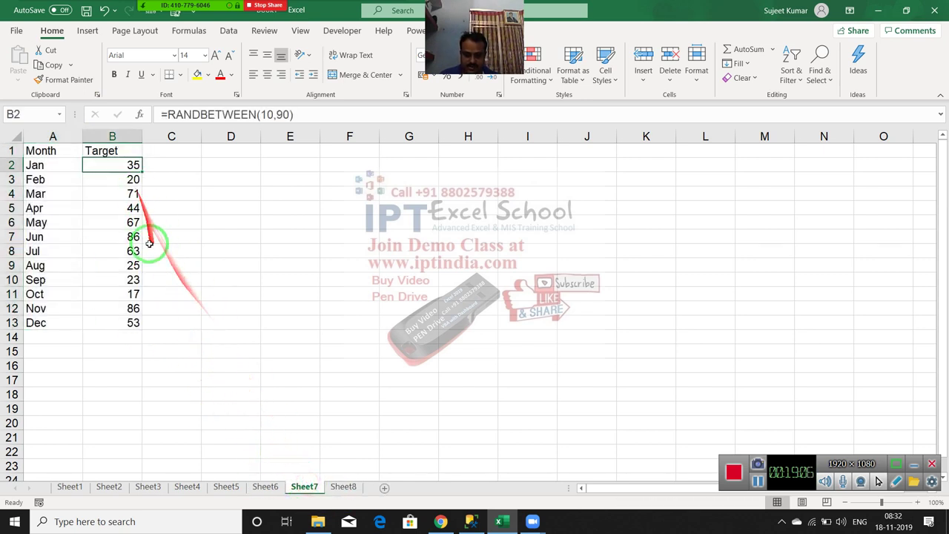
click(265, 486)
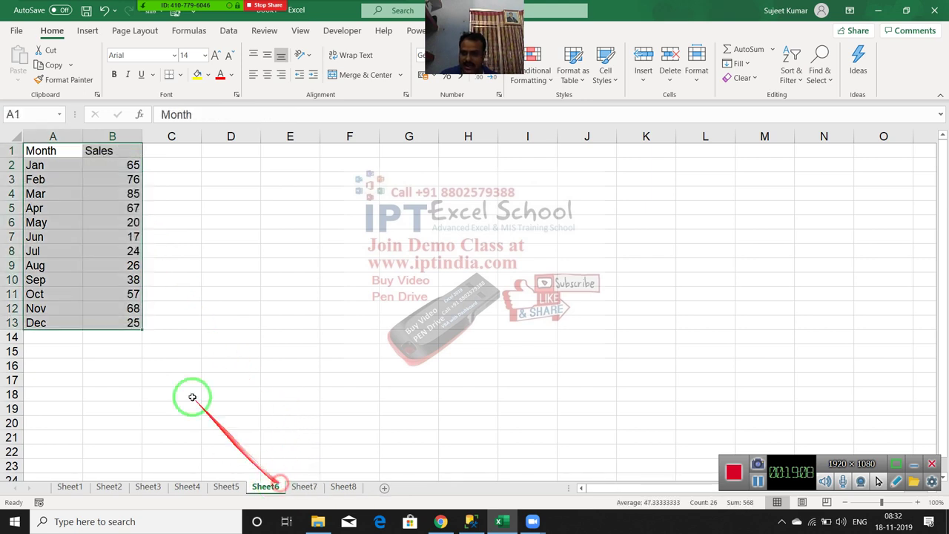
drag(37, 151, 34, 251)
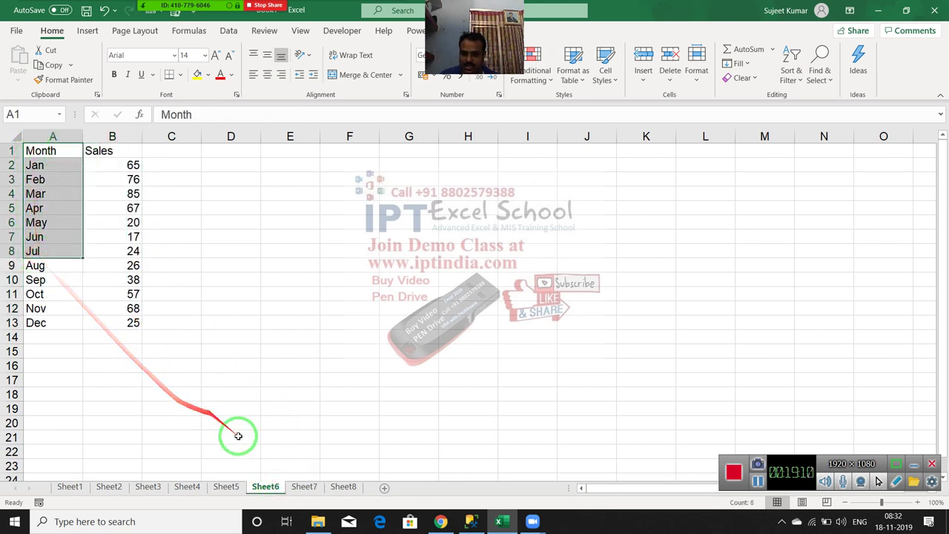
click(300, 488)
drag(37, 167, 55, 265)
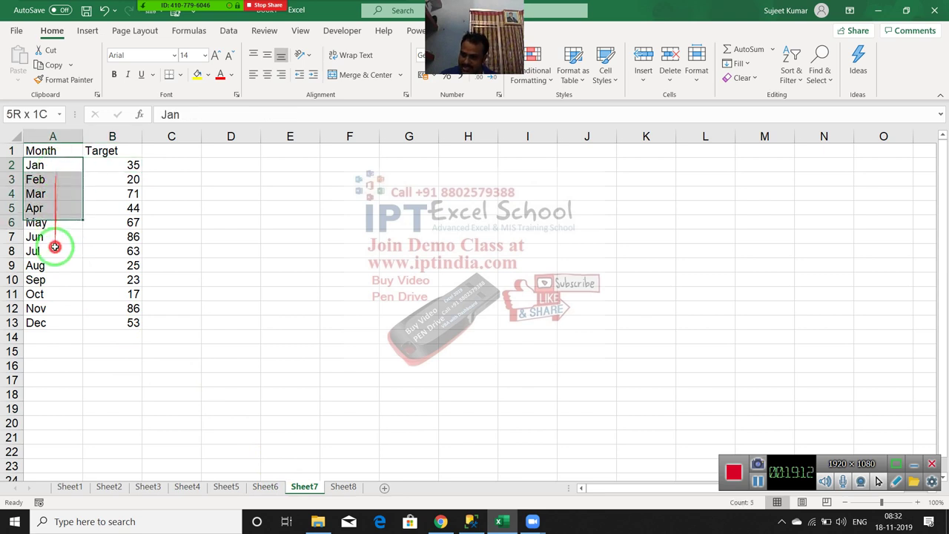
click(342, 487)
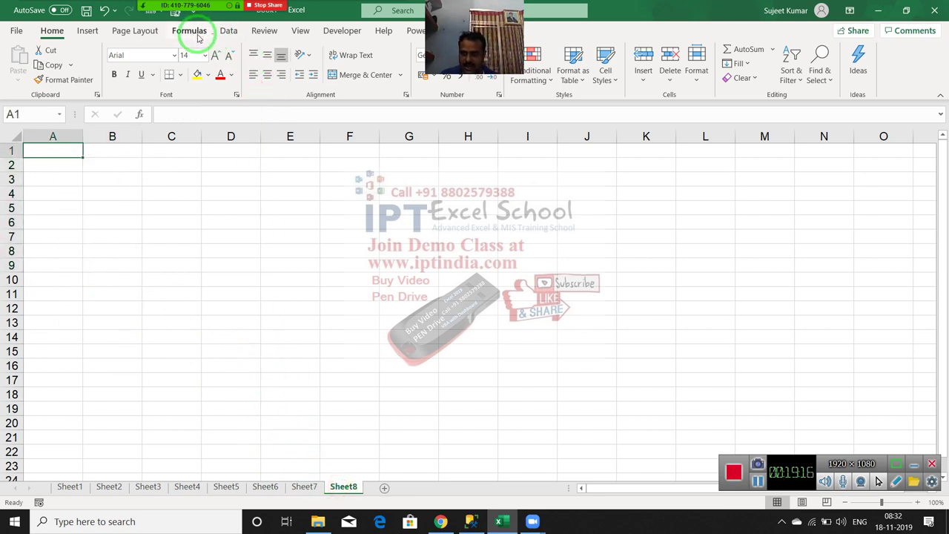
Step: Insert an empty clustered column chart on Sheet8 and move it up-left
click(88, 31)
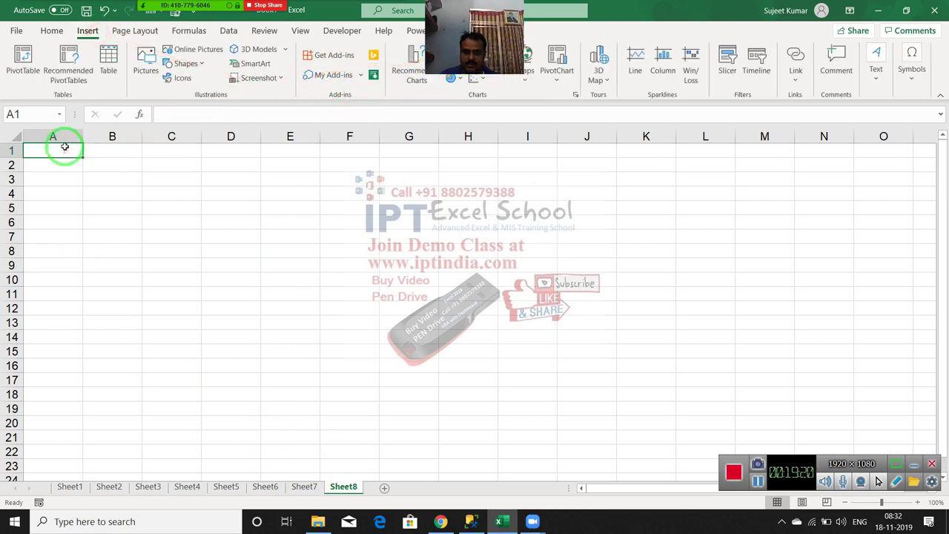
click(473, 68)
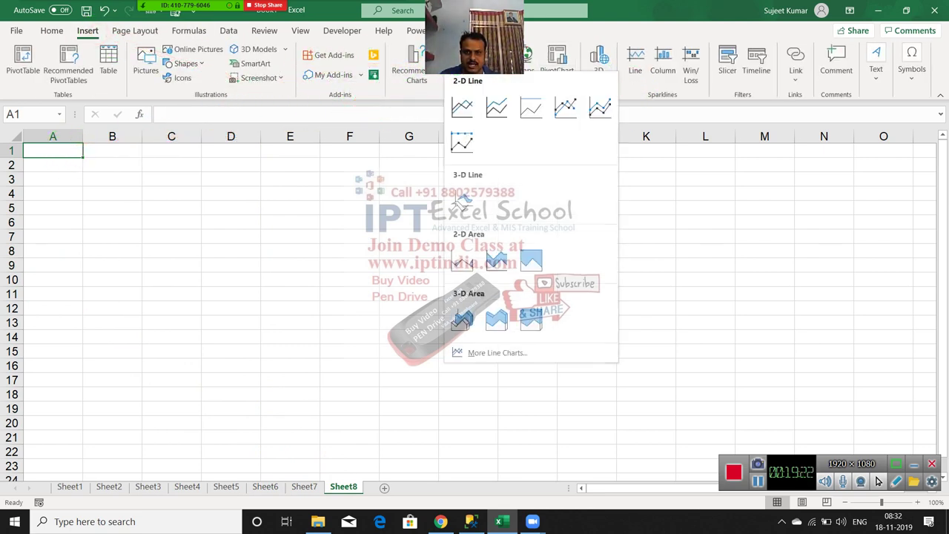
click(473, 68)
click(454, 56)
click(462, 89)
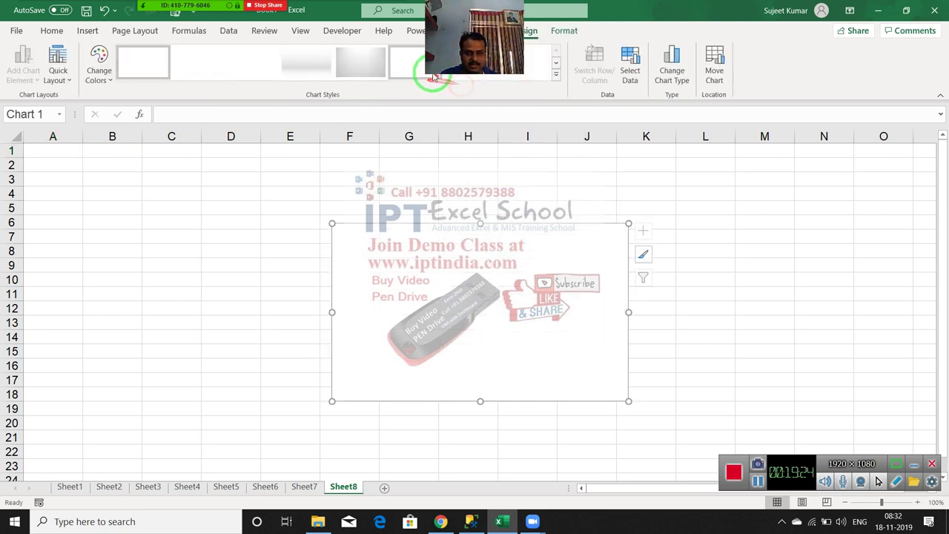
drag(413, 238, 286, 196)
Step: Add a Sales series using Sheet6!B2:B13 through Select Data
right_click(286, 196)
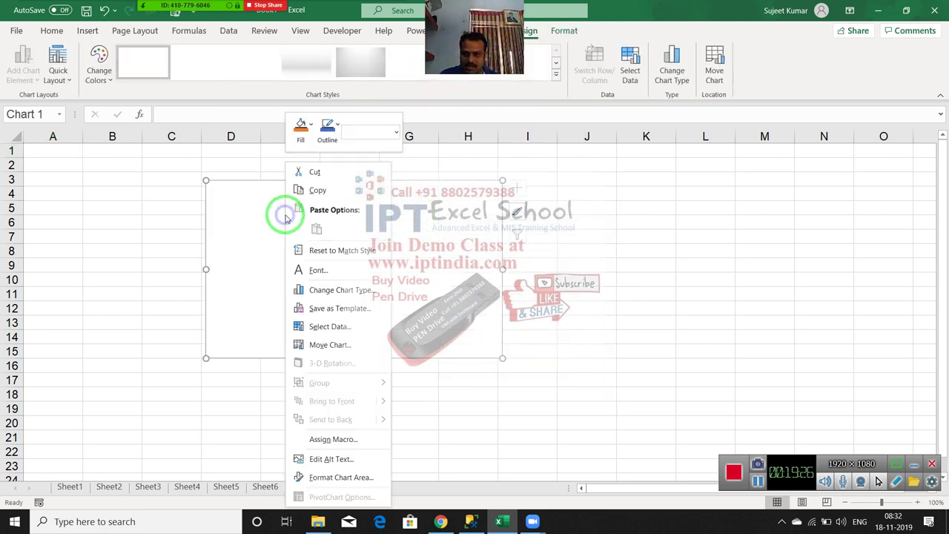
click(343, 328)
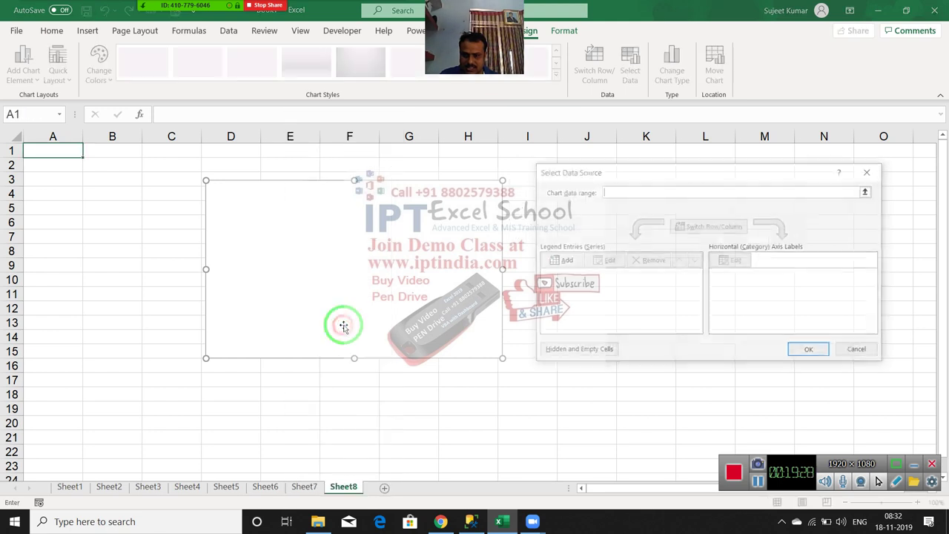
click(557, 264)
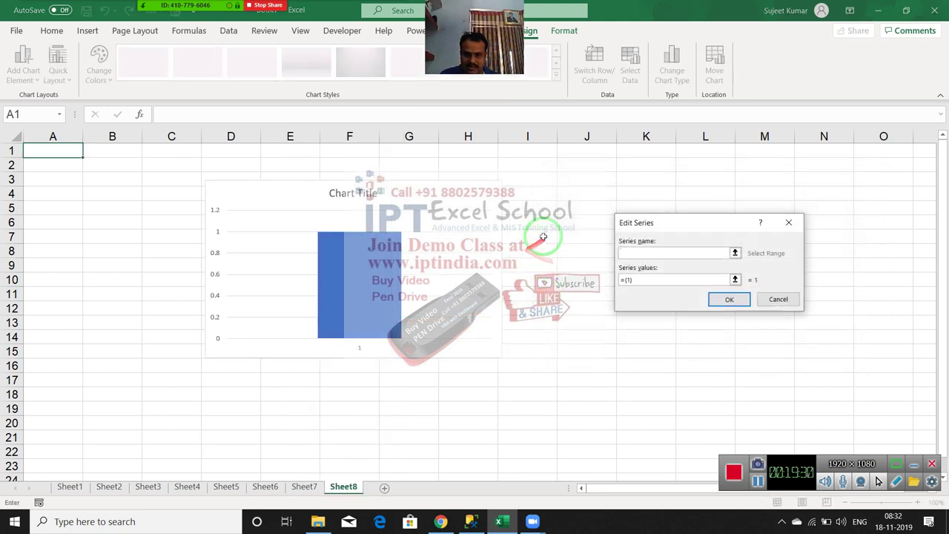
click(659, 256)
text(Sales)
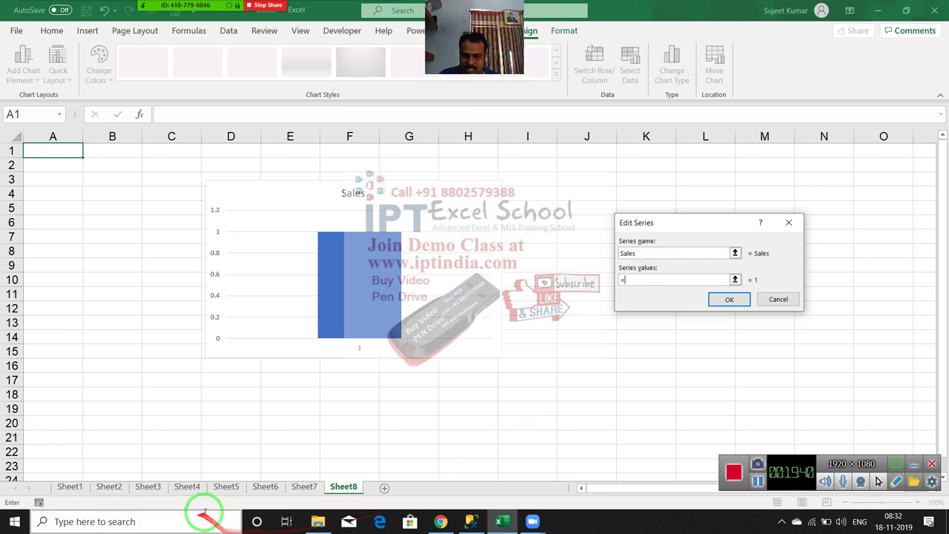
click(265, 487)
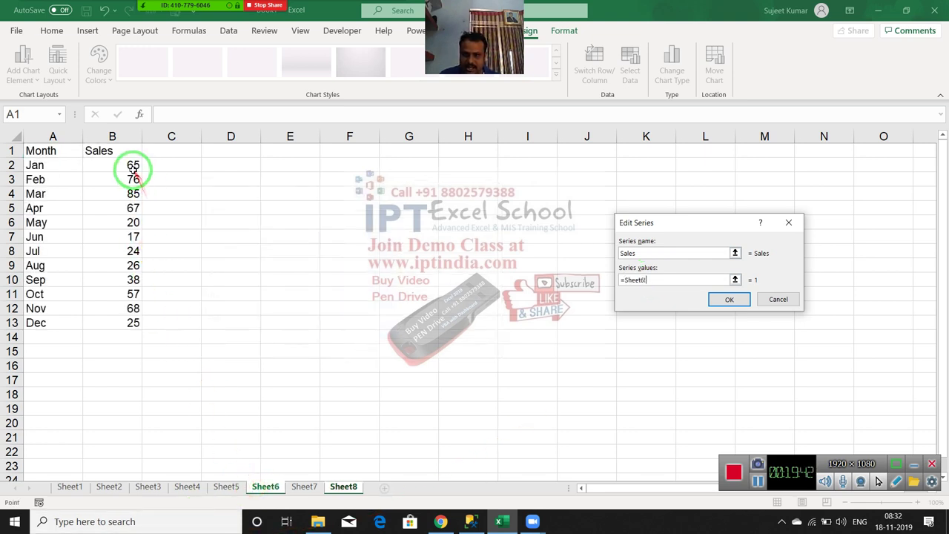
drag(131, 167, 123, 322)
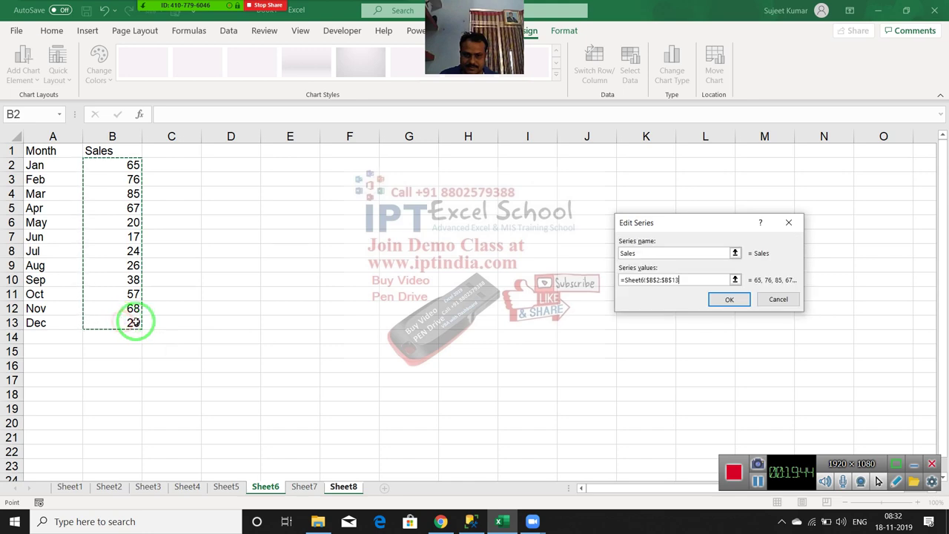
click(747, 299)
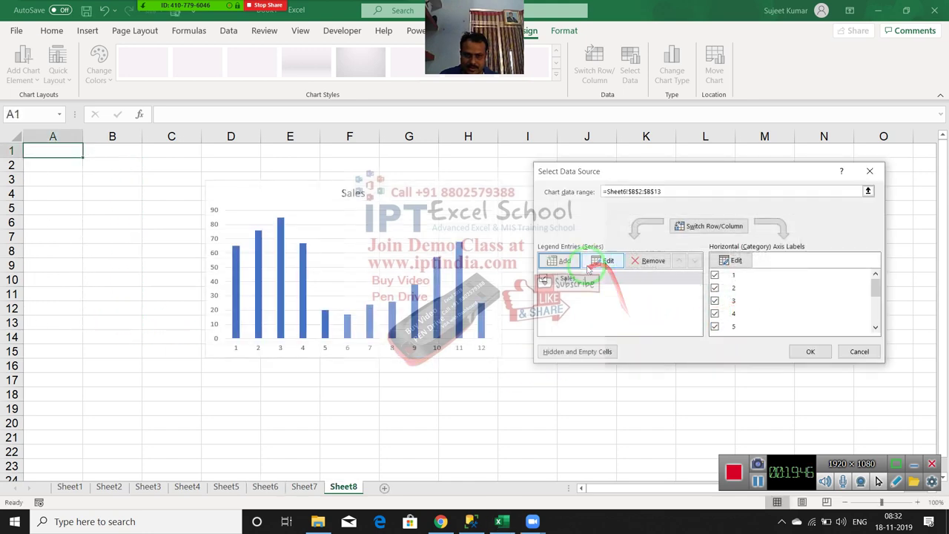
Step: Add a second series, Target, with values from Sheet7 B2:B13, shown beside the Sales bars
click(566, 261)
text(Terget)
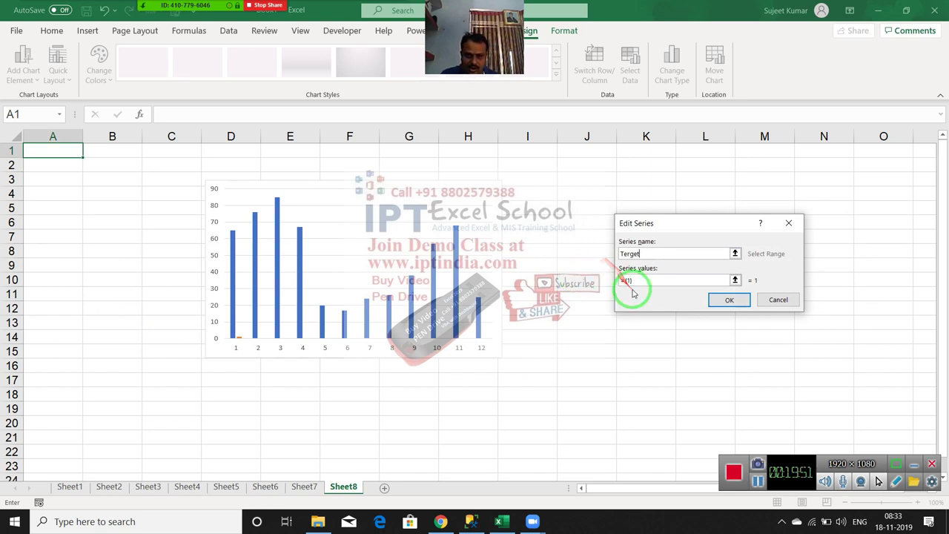
drag(631, 282, 592, 281)
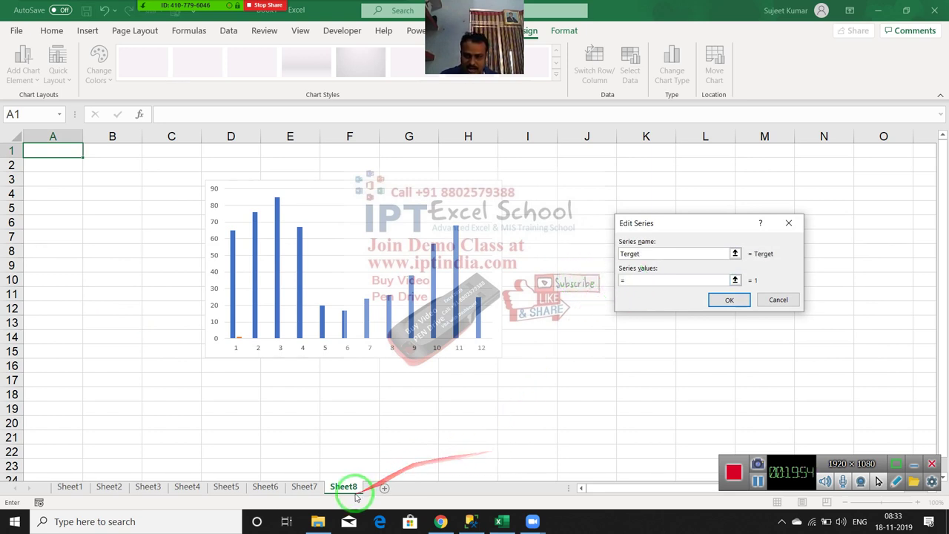
click(310, 485)
drag(132, 164, 131, 320)
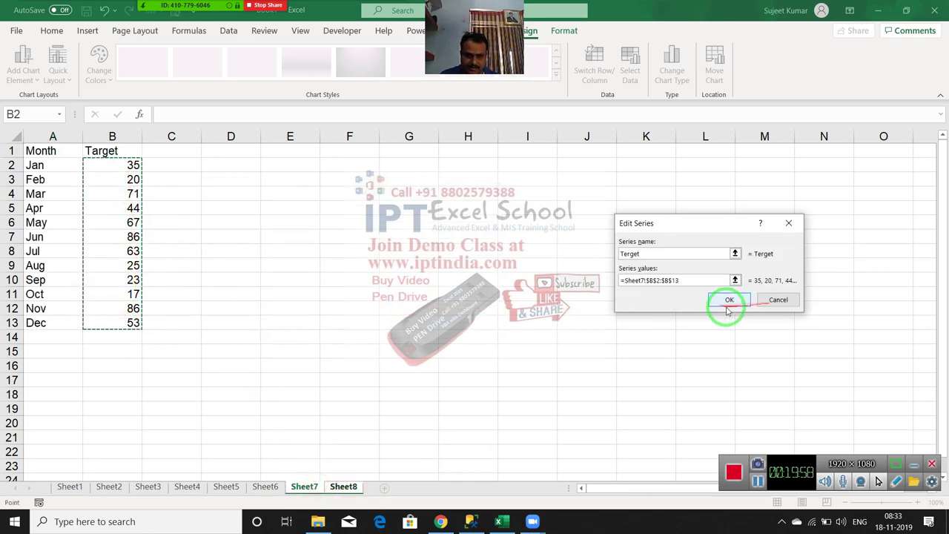
click(782, 300)
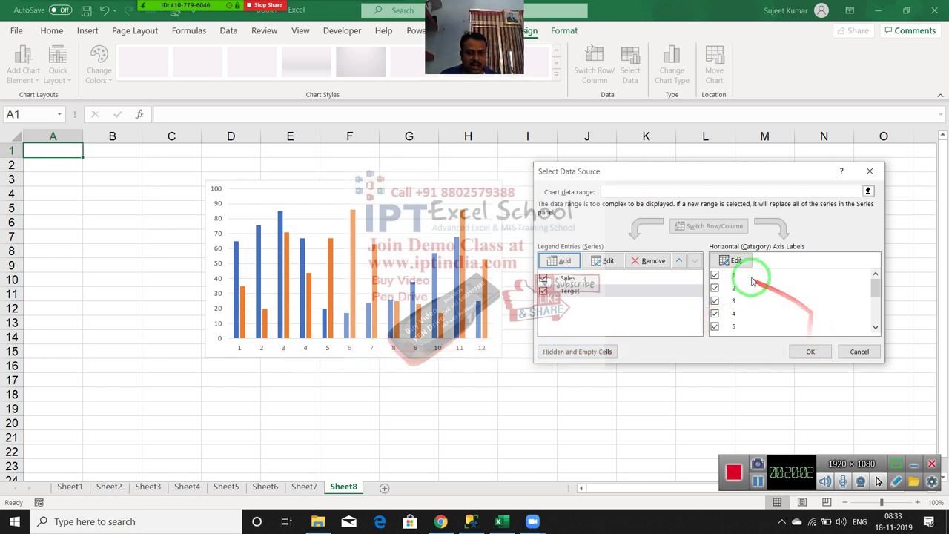
Step: Use Sheet7 A2:A13 months as horizontal axis labels and enlarge the chart to span about C3–K20
click(732, 260)
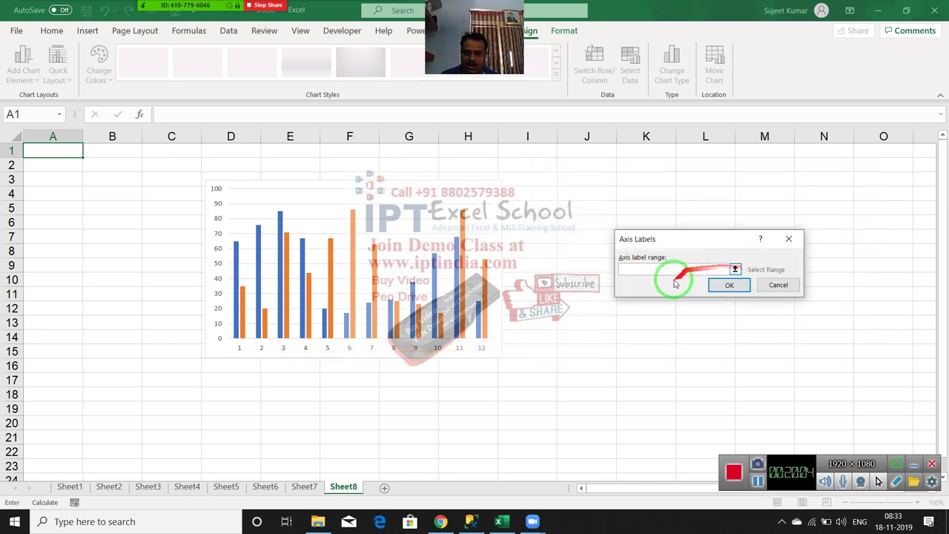
click(304, 487)
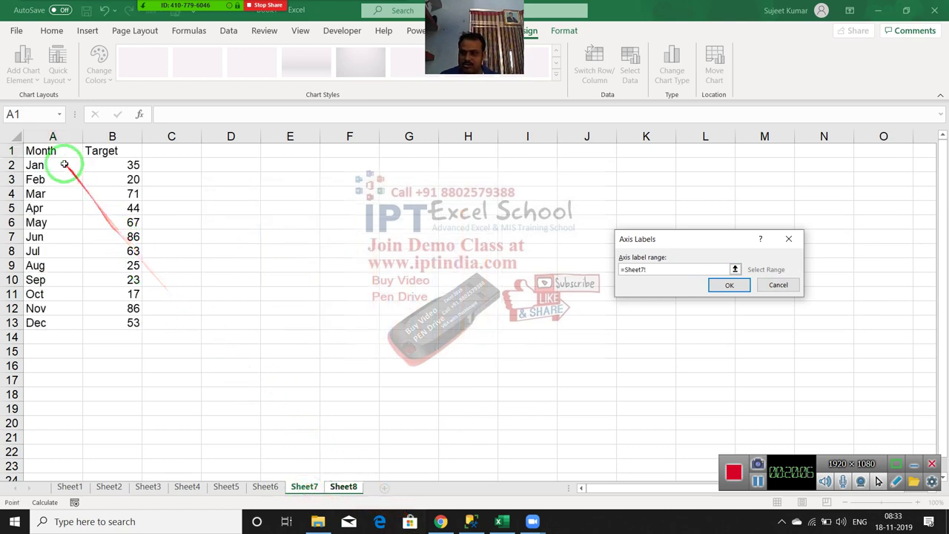
drag(64, 163, 47, 322)
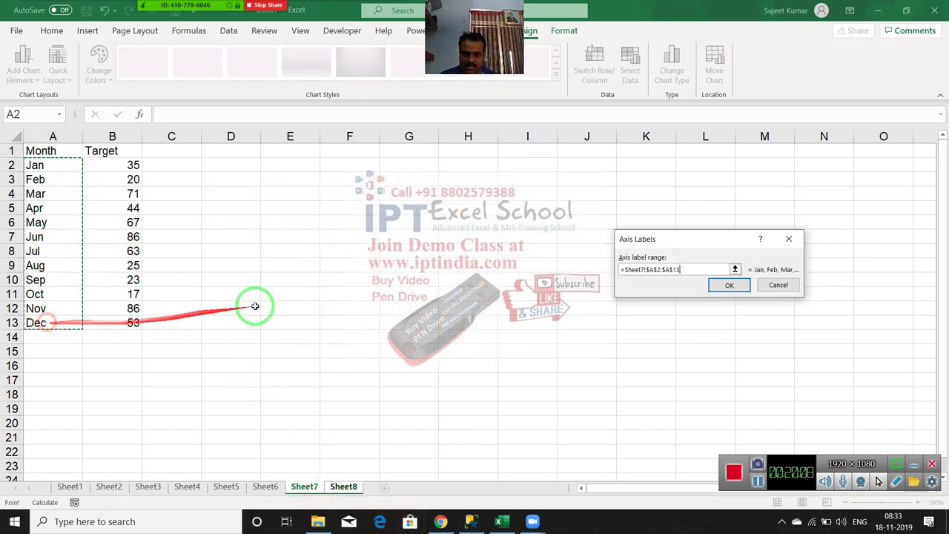
click(721, 282)
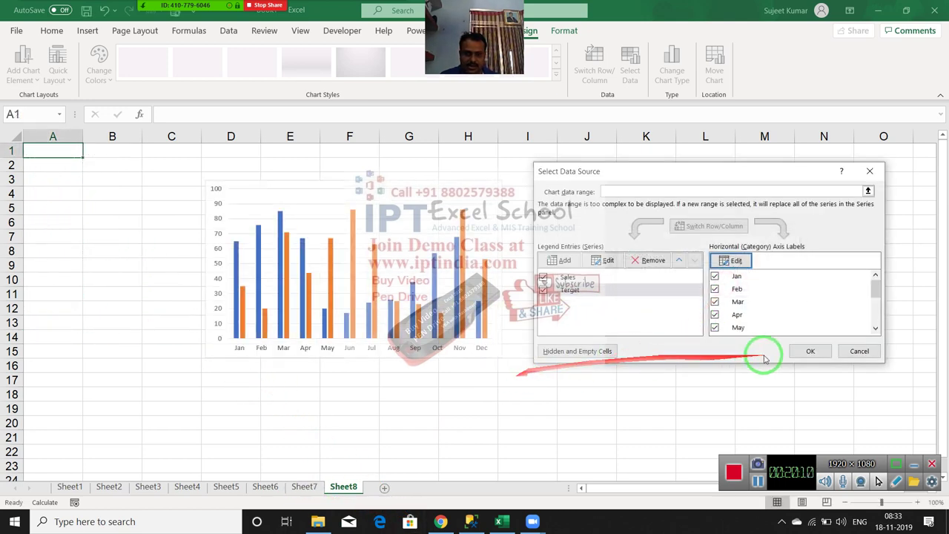
click(809, 350)
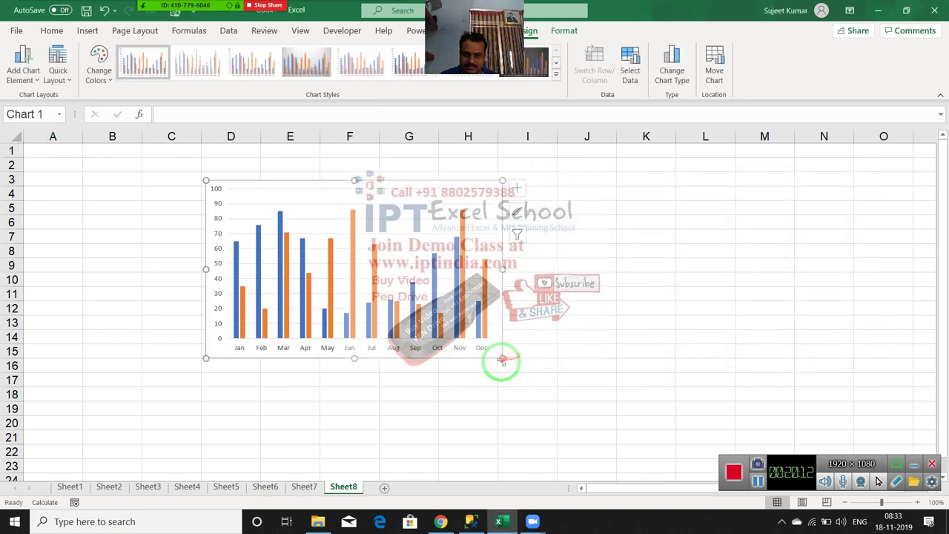
drag(502, 358, 678, 405)
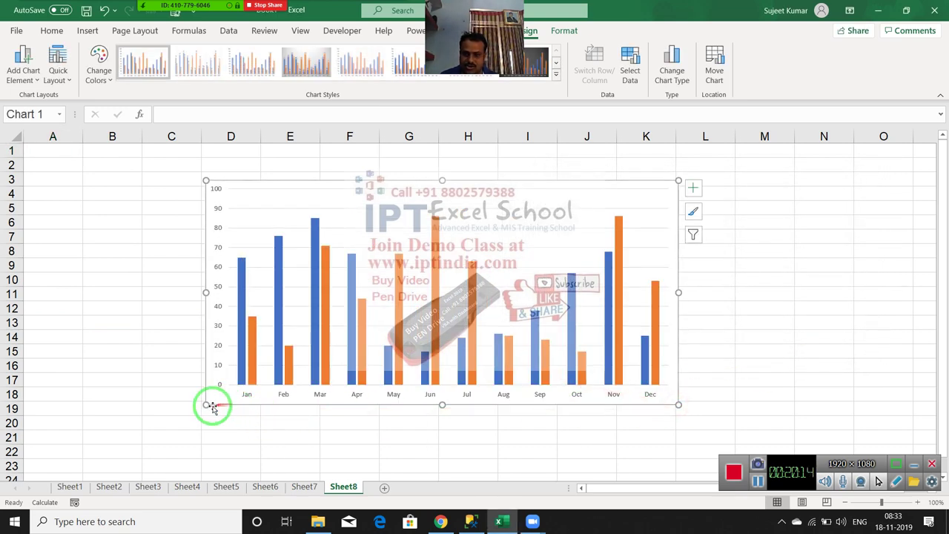
drag(206, 406, 122, 414)
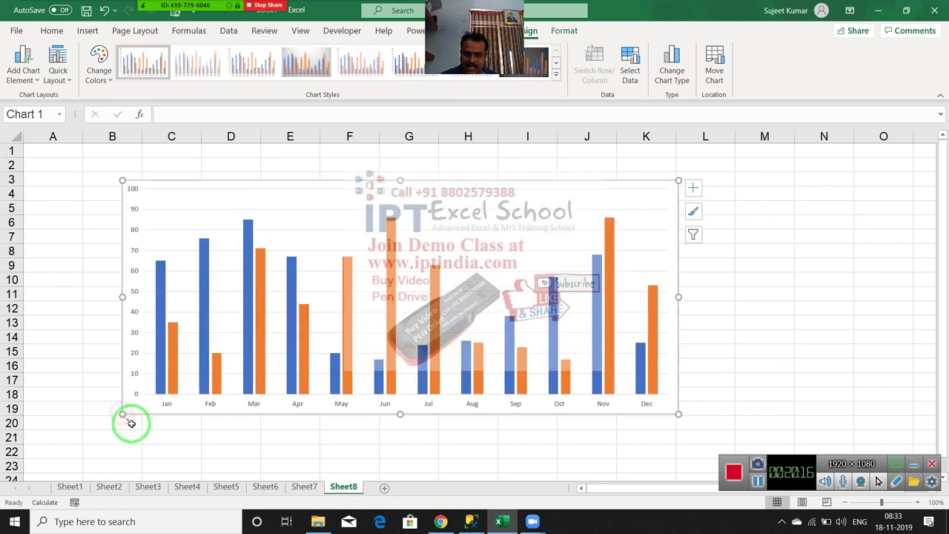